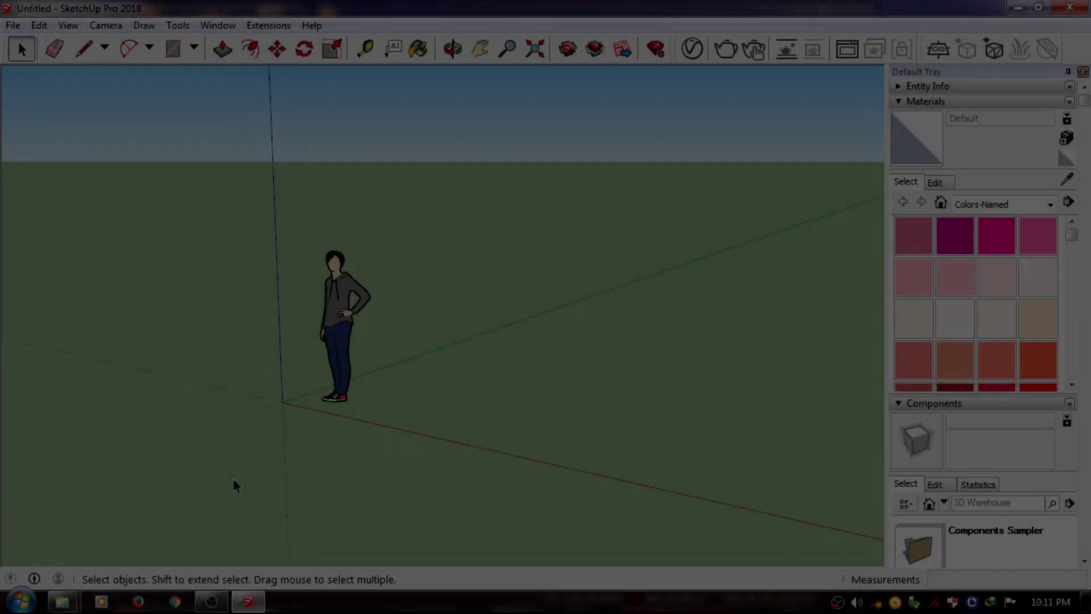
Draw the floor rectangle from the origin and extrude it into a slab
key(r)
click(280, 402)
click(730, 506)
key(p)
mouse_move(699, 412)
mouse_down()
mouse_move(565, 372)
mouse_move(569, 354)
mouse_up()
Offset the slab's rim and place a copy of the slab to the right
key(f)
key(space)
scroll(571, 354, down, 2)
key(m)
ctrl+click(410, 478)
click(795, 472)
Extrude the copied slab to 0.35 m and turn it into Component#1
key(space)
scroll(795, 472, up, 2)
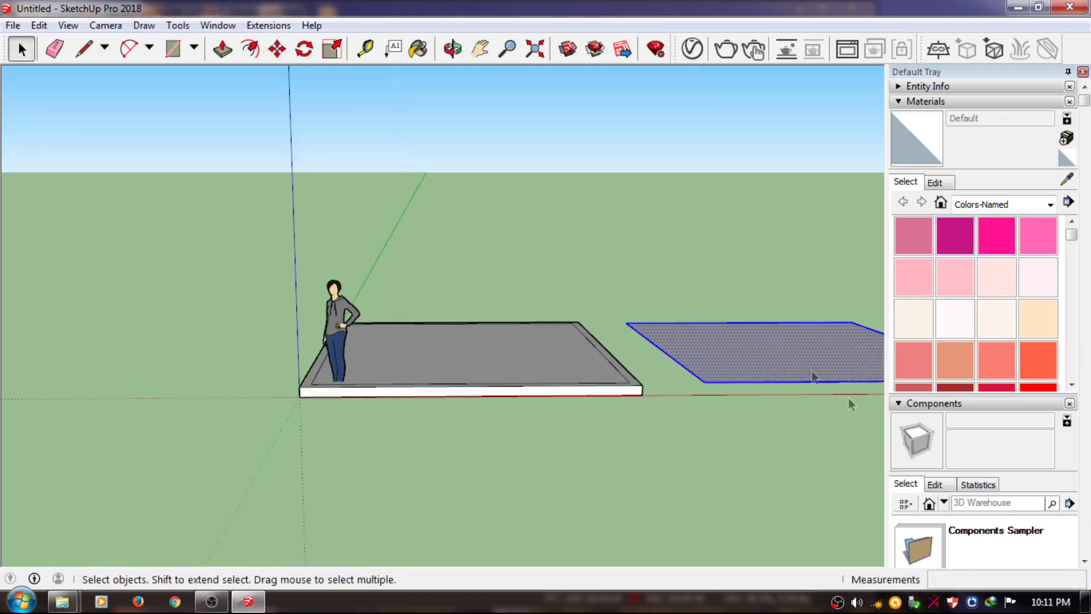
key(p)
drag(767, 358, 748, 369)
triple_click(767, 336)
right_click(751, 364)
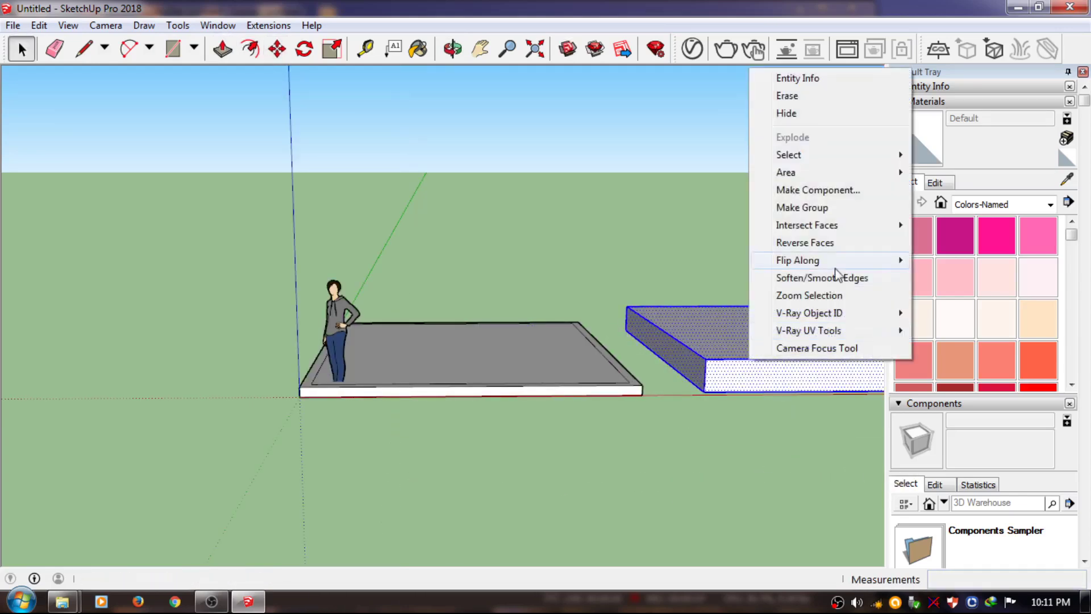
click(796, 140)
right_click(761, 360)
click(807, 144)
click(563, 466)
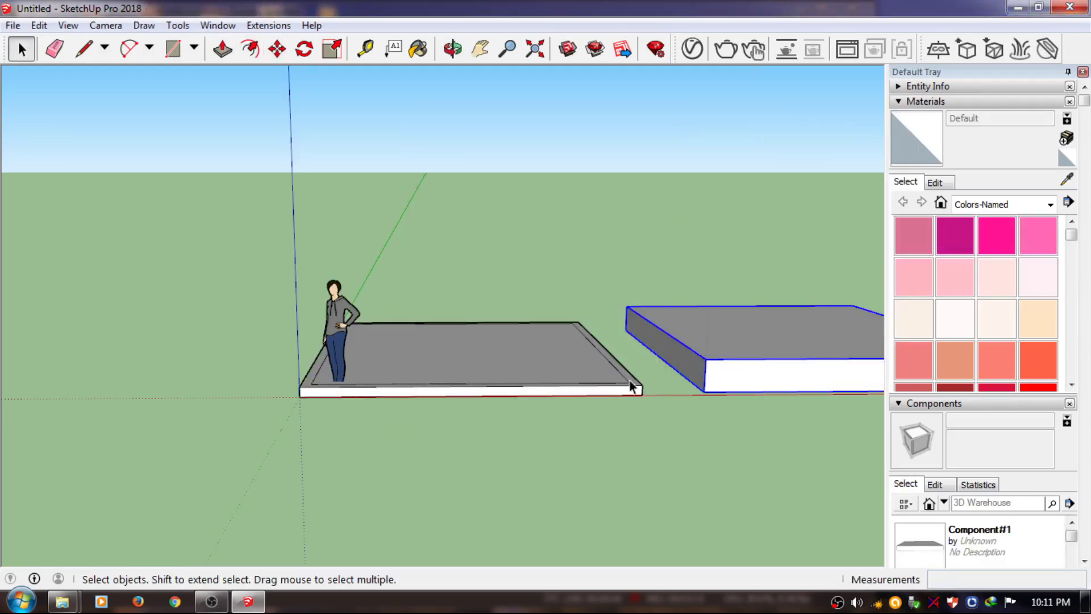
Raise the left slab's rim 3.5 to form the open room box walls
key(p)
click(622, 378)
text(3.5)
key(Return)
mouse_move(628, 378)
middle_down()
mouse_move(202, 488)
mouse_move(376, 243)
mouse_move(583, 155)
middle_up()
Copy a wall edge onto the back wall and push that section inward 1.2
scroll(583, 154, up, 3)
key(m)
key(ctrl)
click(572, 156)
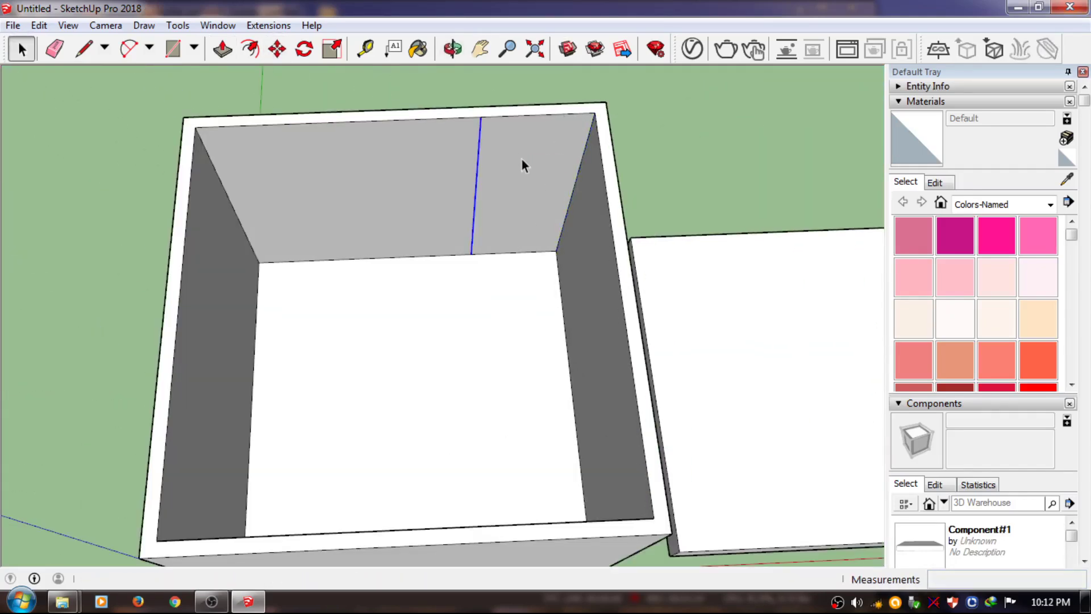
key(p)
click(522, 163)
text(1.2)
key(Return)
mouse_move(526, 175)
middle_down()
mouse_move(770, 409)
mouse_move(487, 377)
mouse_move(418, 327)
mouse_move(412, 348)
middle_up()
Position the camera inside the room and save the view as Scene 1
click(106, 25)
click(142, 467)
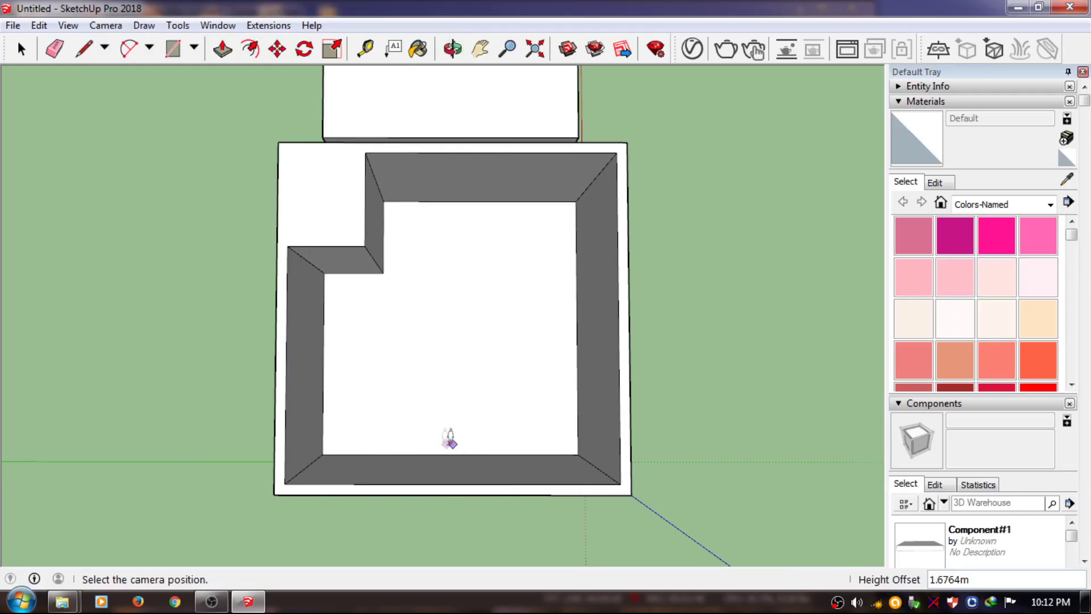
click(447, 438)
click(69, 25)
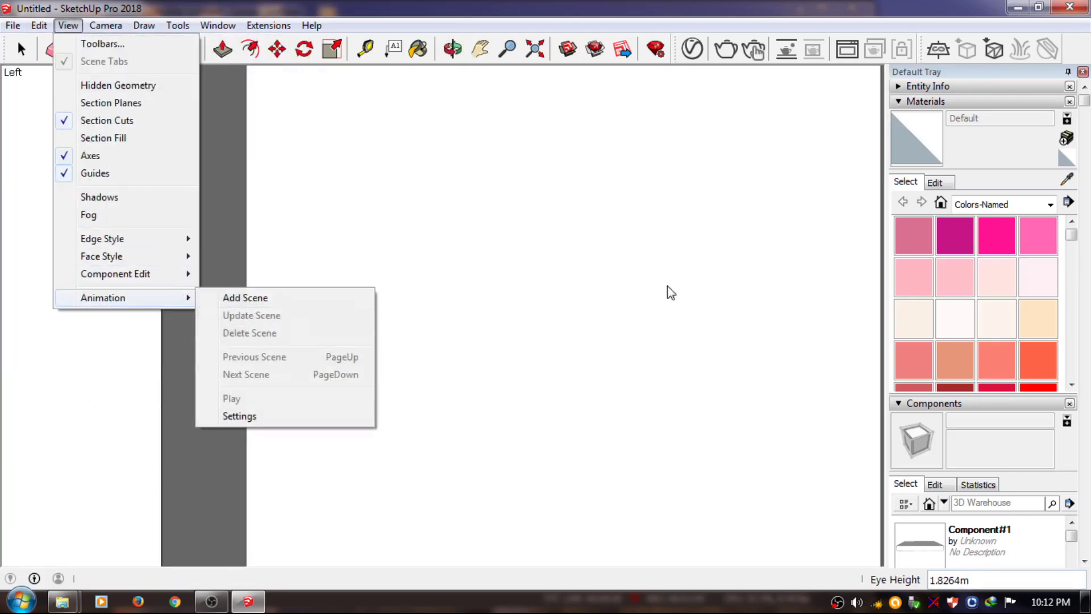
click(227, 295)
Draw a rectangle, make it a component, and give it a slight thickness
key(o)
mouse_move(283, 294)
mouse_down()
mouse_move(381, 265)
mouse_move(507, 309)
mouse_up()
key(r)
click(507, 309)
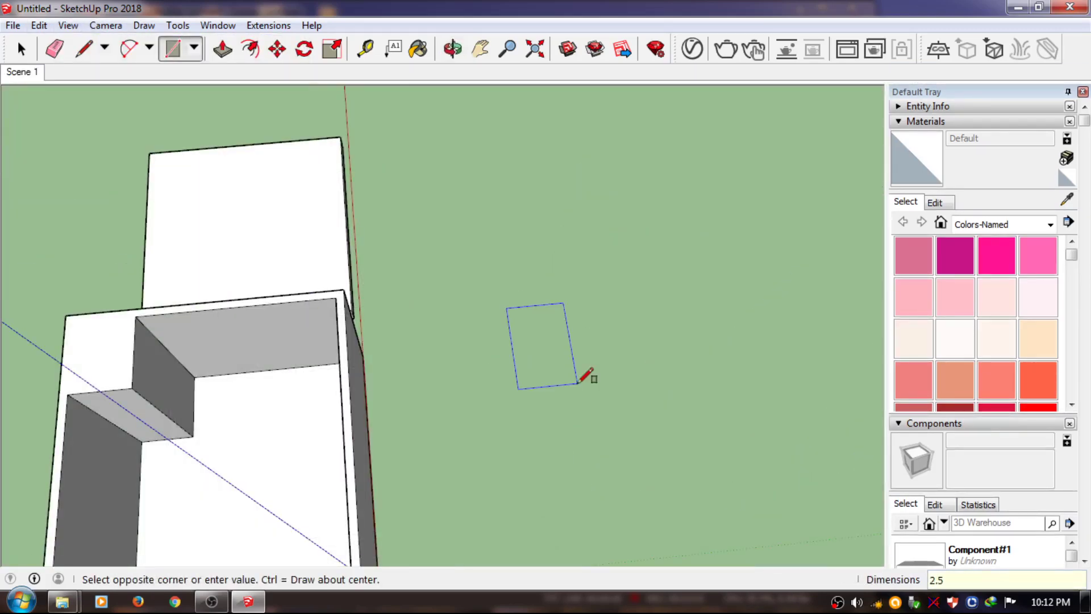
click(577, 382)
right_click(578, 383)
click(625, 224)
key(Return)
key(p)
drag(542, 377, 554, 322)
Move the thin rectangle component onto the room floor
scroll(554, 322, up, 5)
middle_drag(555, 323, 428, 209)
key(m)
mouse_move(504, 284)
middle_down()
mouse_move(516, 309)
mouse_move(426, 394)
middle_up()
scroll(426, 394, up, 3)
scroll(353, 377, down, 3)
middle_drag(353, 377, 441, 440)
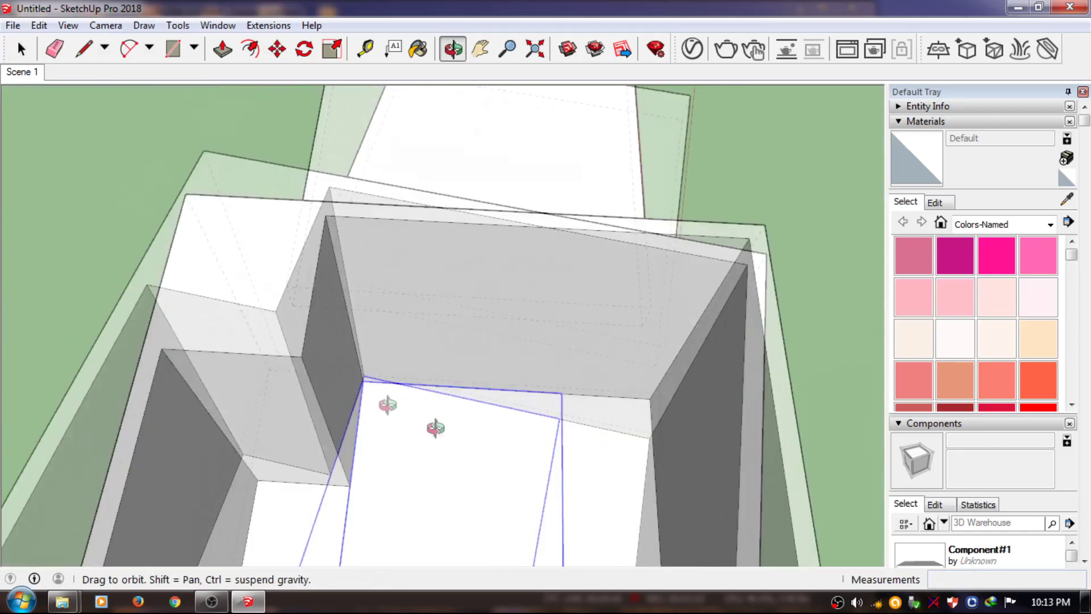
key(space)
key(m)
key(space)
scroll(641, 435, down, 3)
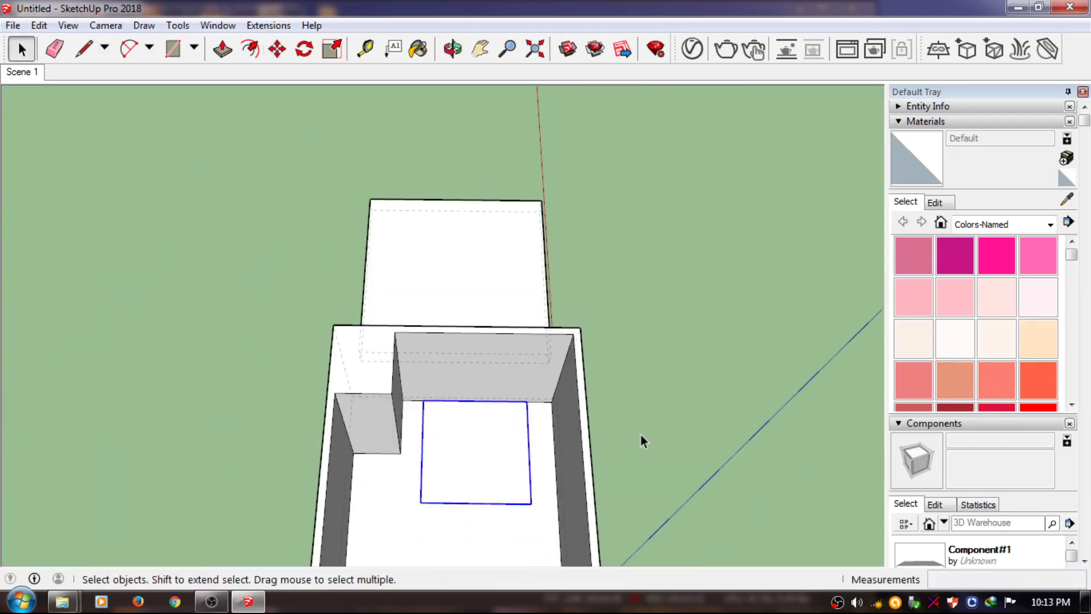
Open the furniture model from the ban folder in Components
click(268, 522)
double_click(791, 227)
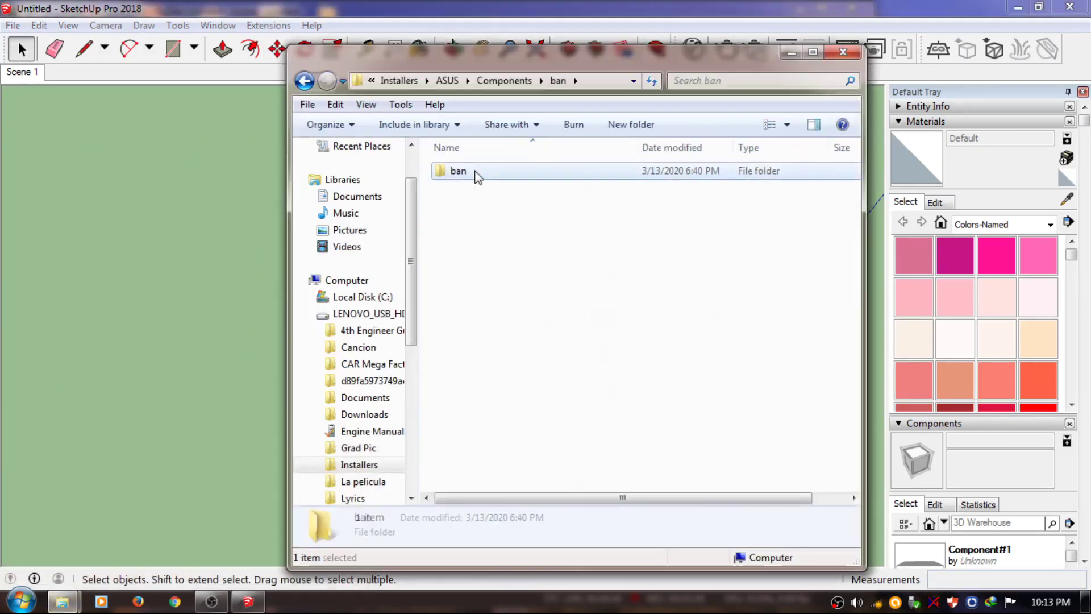
double_click(480, 173)
right_click(704, 183)
key(Escape)
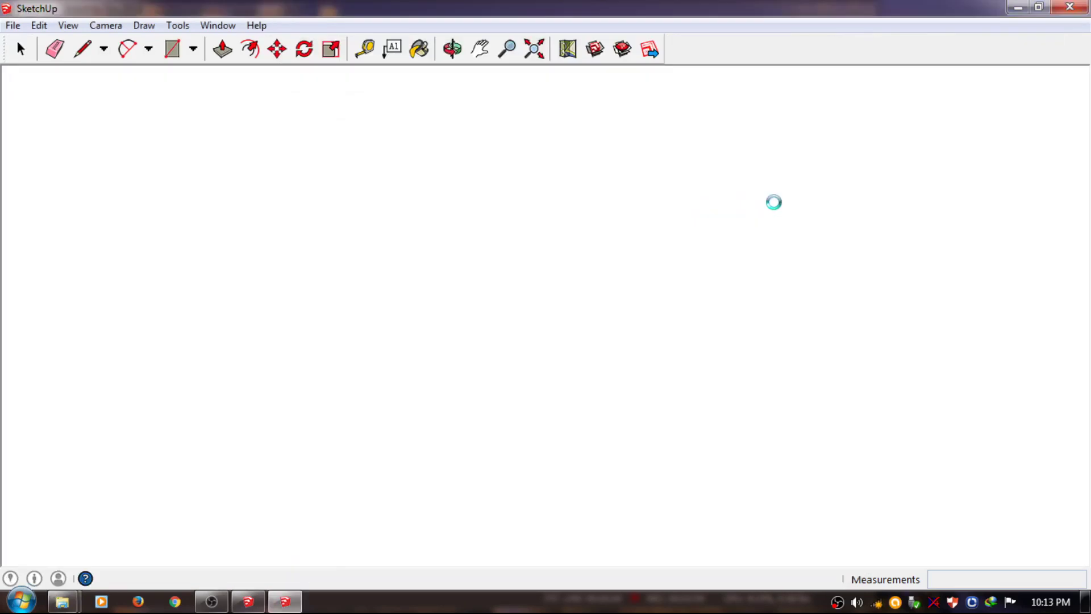
Select the small round side table inside the furniture group
click(242, 314)
double_click(242, 315)
click(283, 398)
click(218, 330)
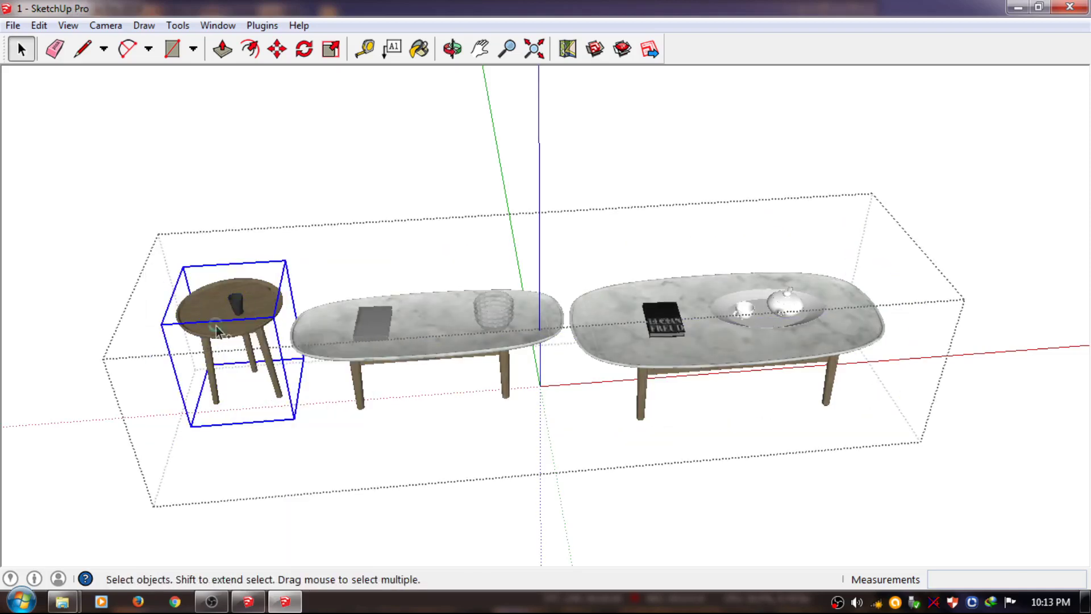
Paste the side table into the room model
click(248, 603)
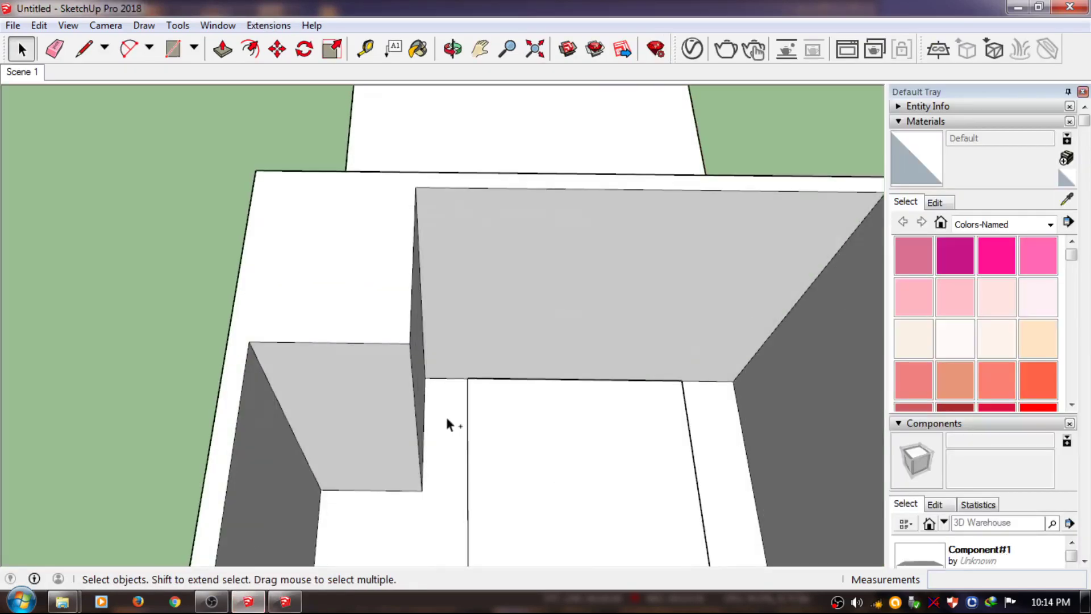
scroll(447, 408, down, 2)
key(ctrl+v)
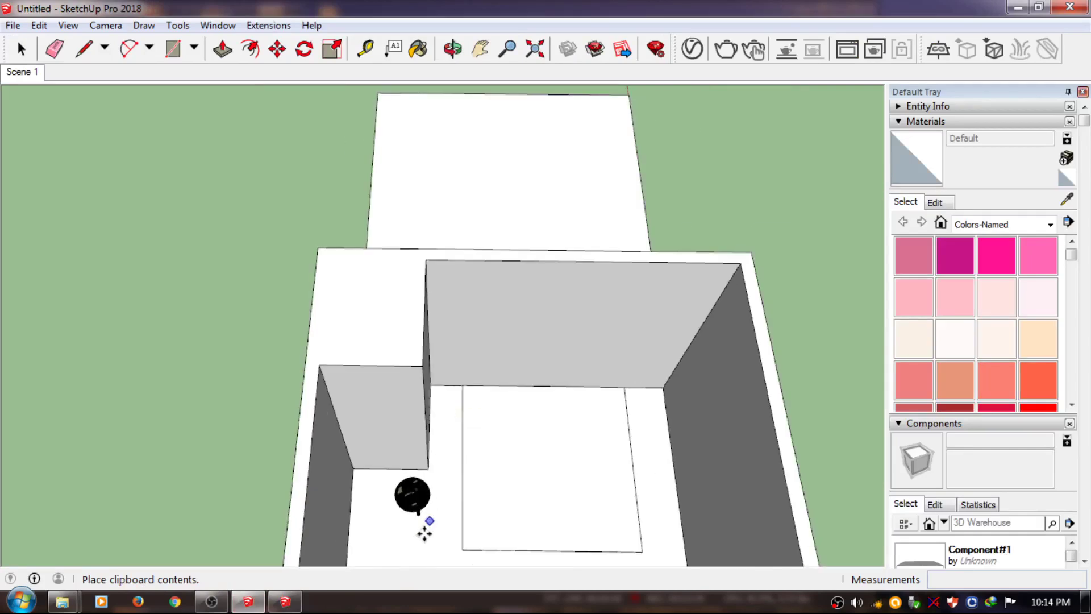
click(424, 533)
Move the side table next to the wall step
scroll(426, 531, up, 3)
key(q)
scroll(402, 495, up, 2)
key(m)
scroll(356, 473, up, 2)
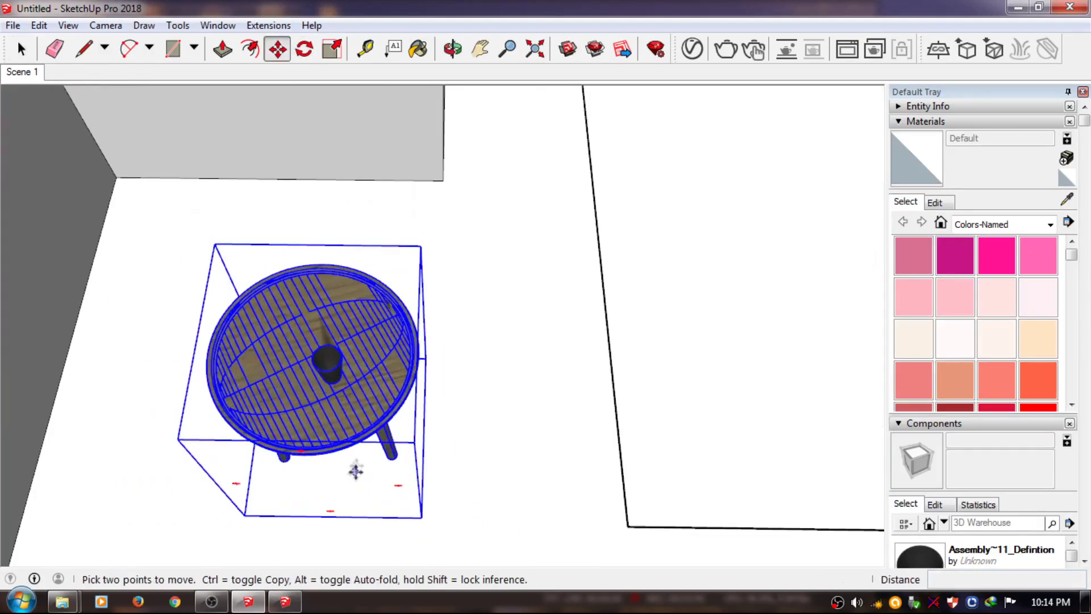
scroll(356, 474, down, 3)
drag(402, 426, 469, 227)
middle_drag(458, 319, 552, 417)
Bring the Component_1.2 sofa from the Components folder into the room
scroll(552, 417, down, 2)
click(62, 601)
click(305, 80)
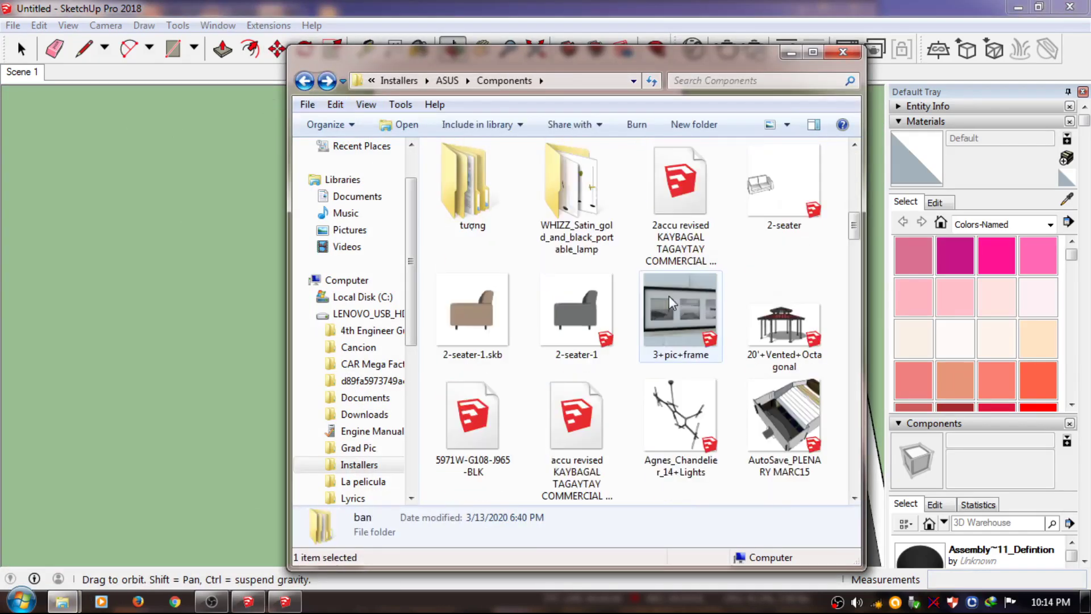
scroll(670, 303, down, 5)
scroll(670, 303, down, 4)
click(681, 233)
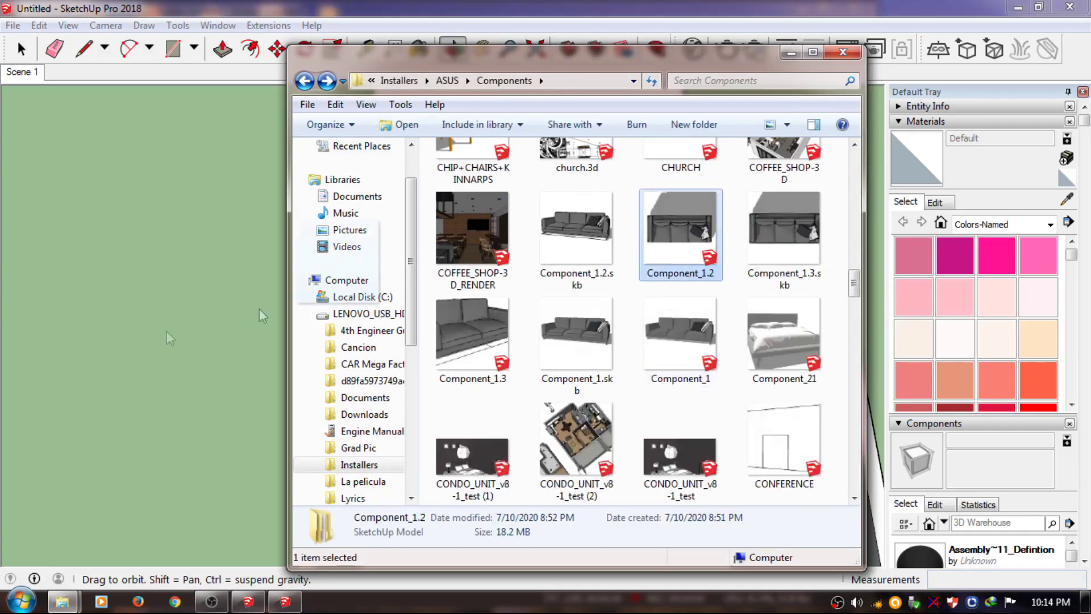
click(226, 355)
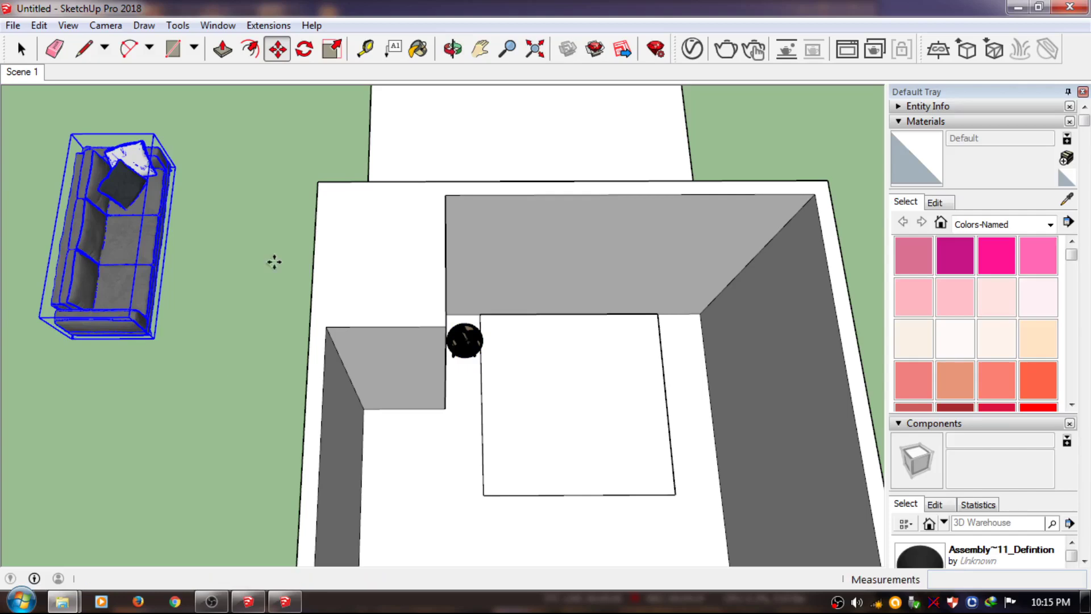
Rotate the sofa about 90 degrees to face the room
key(q)
click(223, 372)
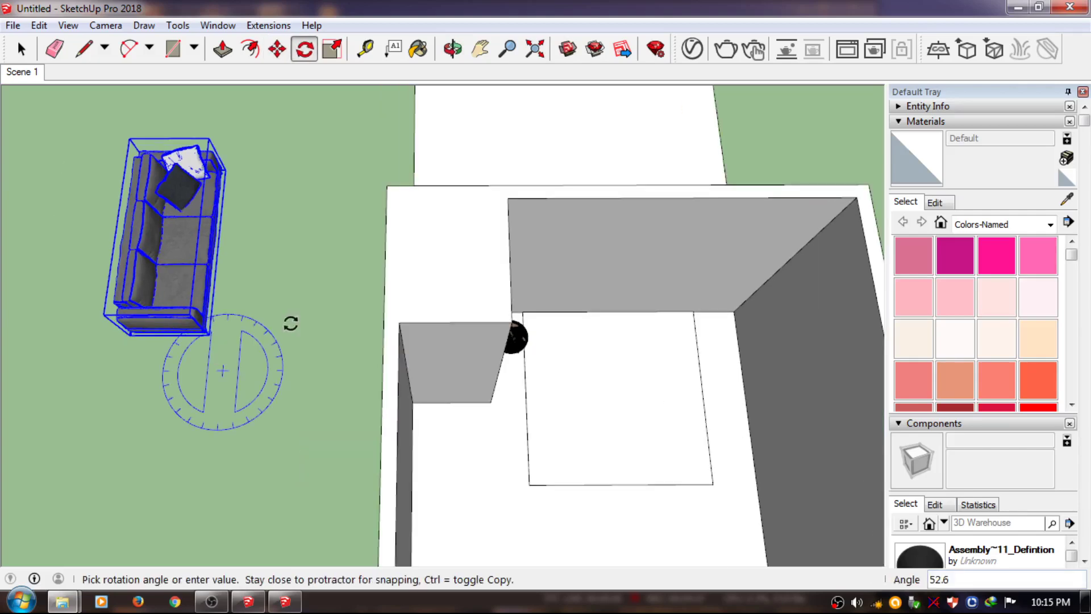
click(289, 319)
key(space)
scroll(255, 319, up, 3)
mouse_move(255, 319)
middle_down()
mouse_move(347, 498)
mouse_move(535, 340)
mouse_move(371, 310)
mouse_move(315, 394)
mouse_move(199, 295)
middle_up()
Scale the sofa to fit the room
key(m)
scroll(287, 511, down, 5)
scroll(371, 310, up, 5)
scroll(319, 326, up, 3)
scroll(199, 294, down, 5)
key(s)
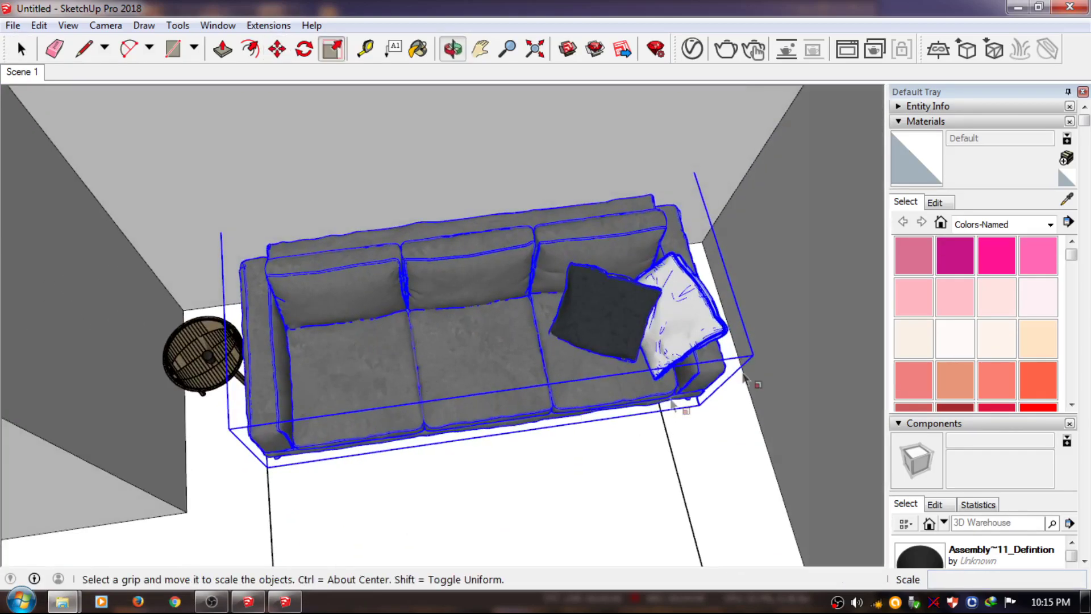
scroll(420, 291, up, 3)
mouse_move(420, 290)
middle_down()
mouse_move(406, 244)
mouse_move(231, 428)
mouse_move(503, 537)
mouse_move(519, 407)
middle_up()
Place the sofa on the rug beside the side table and return to Scene 1
key(m)
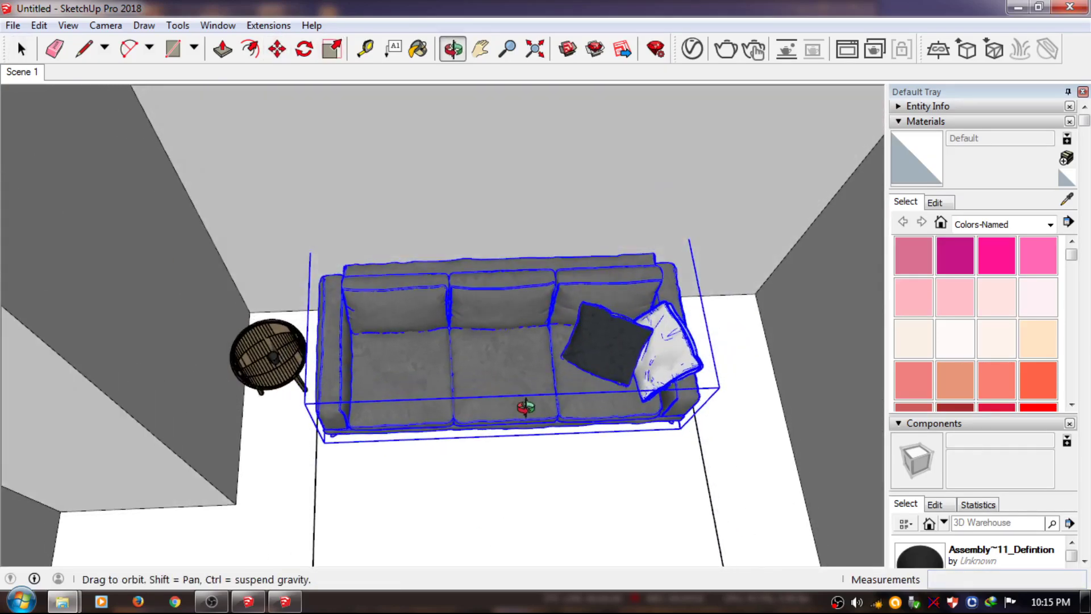
scroll(519, 345, down, 5)
scroll(516, 409, up, 2)
scroll(513, 399, up, 2)
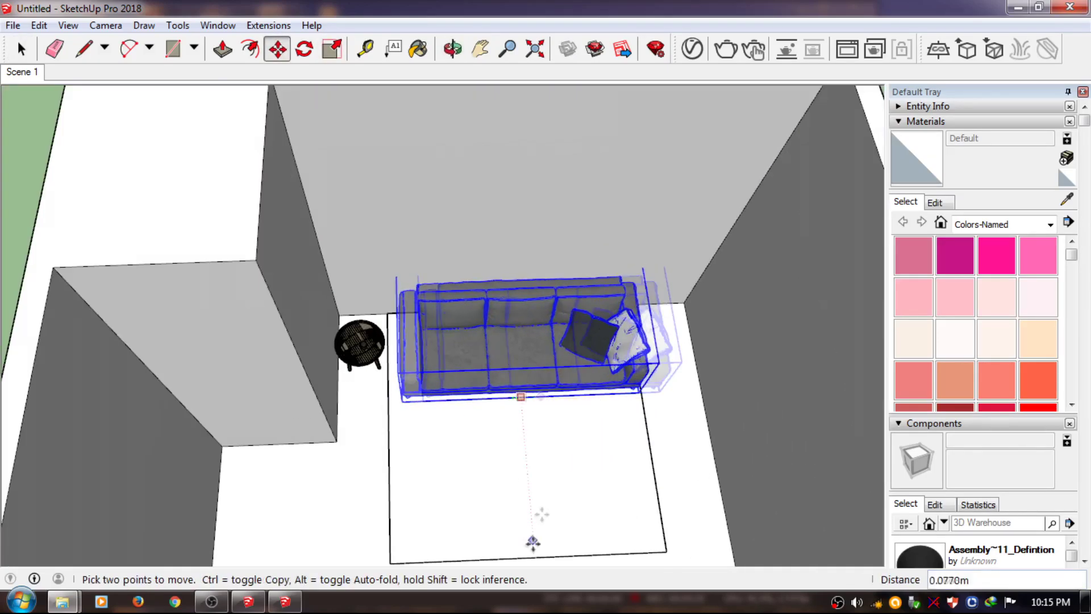
key(space)
scroll(468, 415, down, 3)
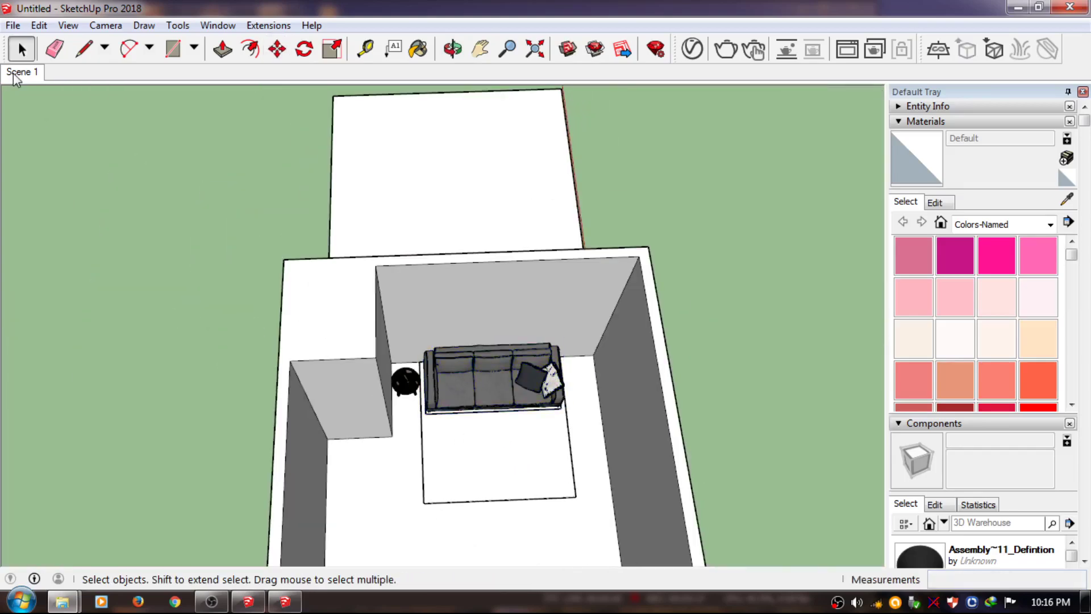
click(18, 72)
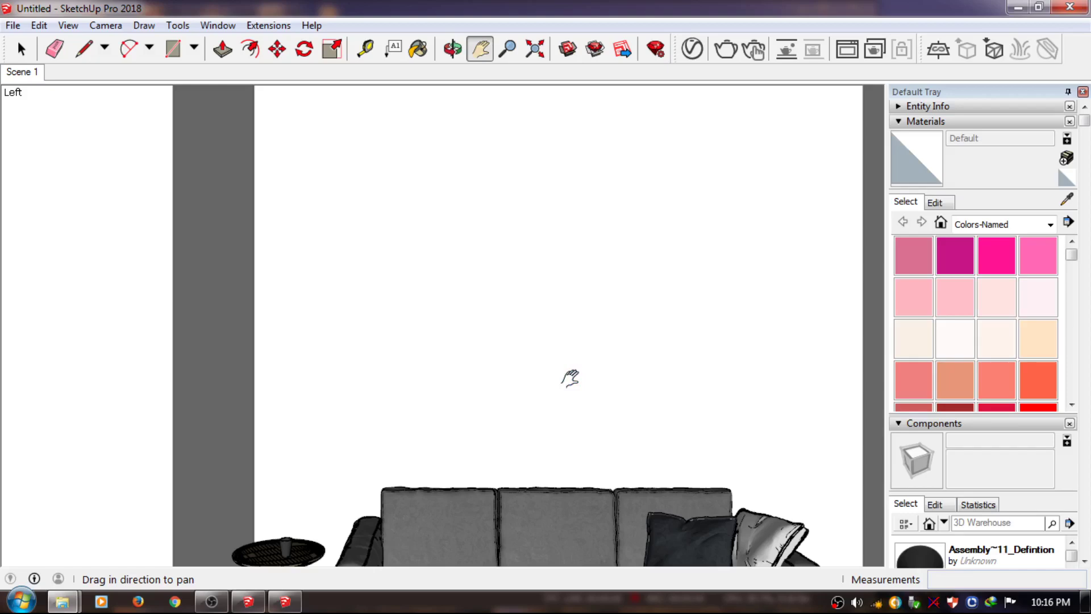
mouse_move(569, 378)
shift+middle_down()
mouse_move(568, 316)
mouse_move(452, 364)
shift+middle_up()
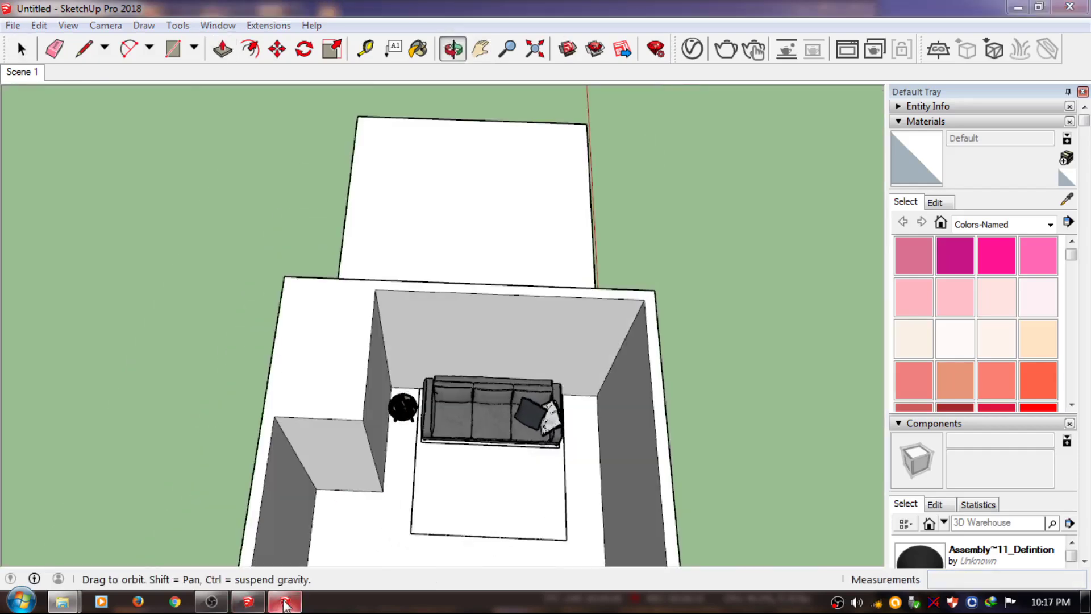
In the furniture model's top view, group the right coffee table with its items
click(284, 602)
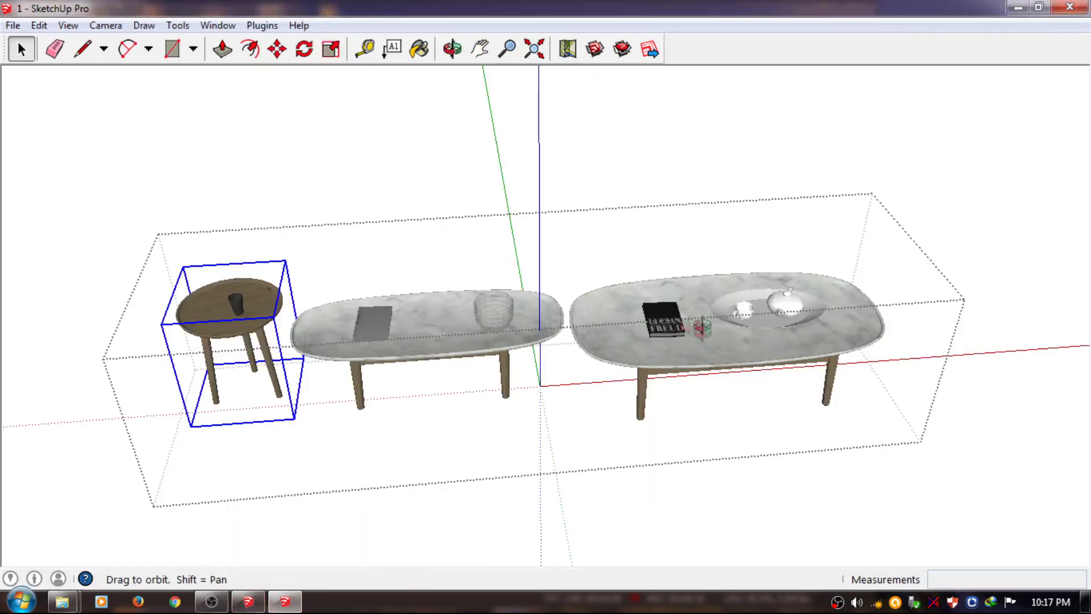
key(F2)
key(space)
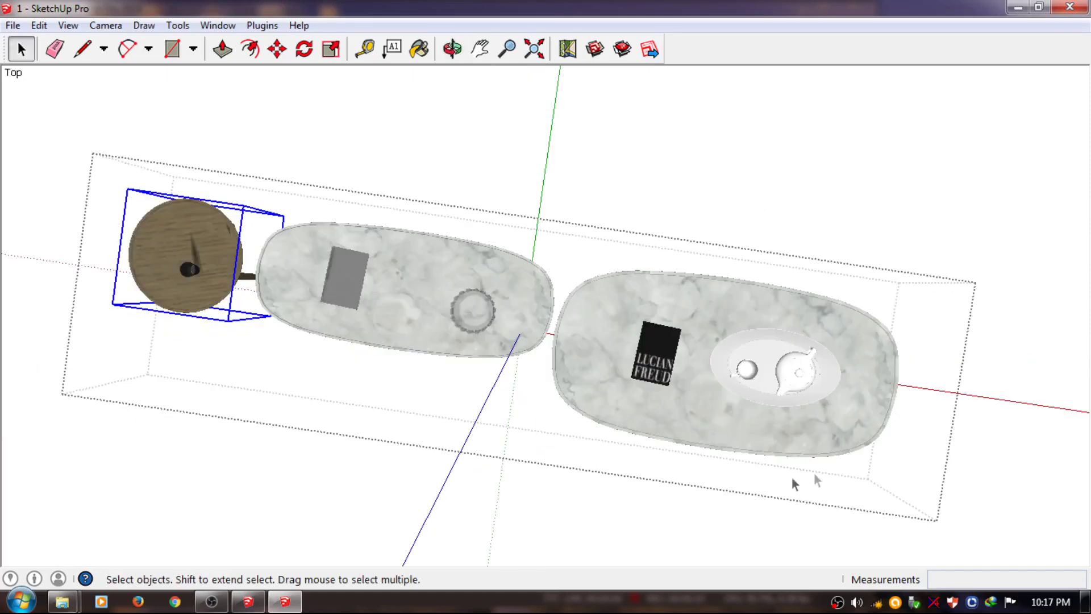
drag(611, 249, 611, 250)
middle_drag(691, 383, 722, 334)
right_click(721, 334)
click(795, 493)
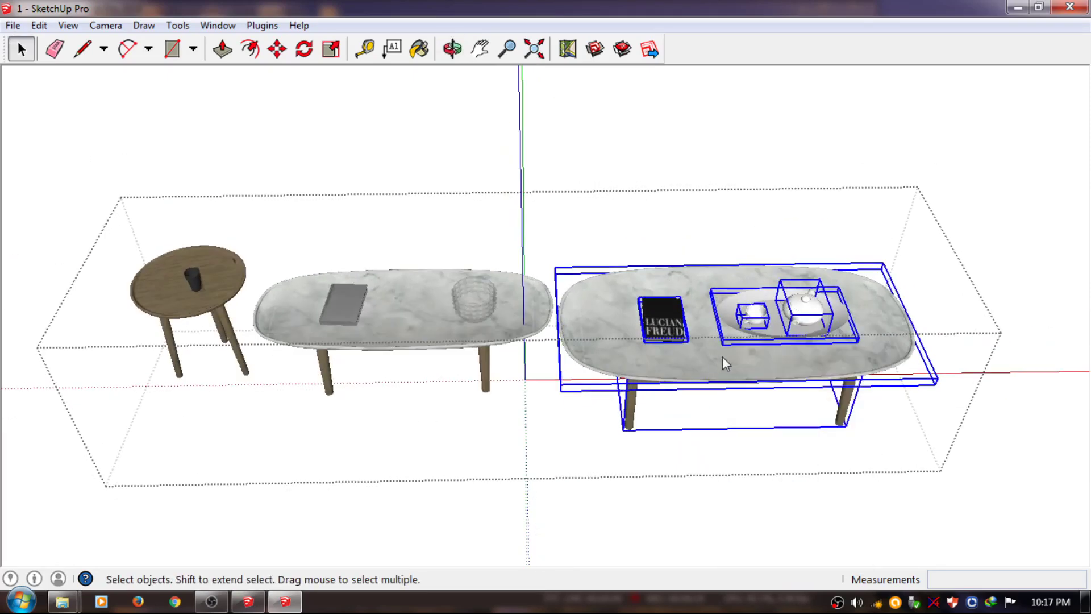
right_click(809, 310)
click(709, 292)
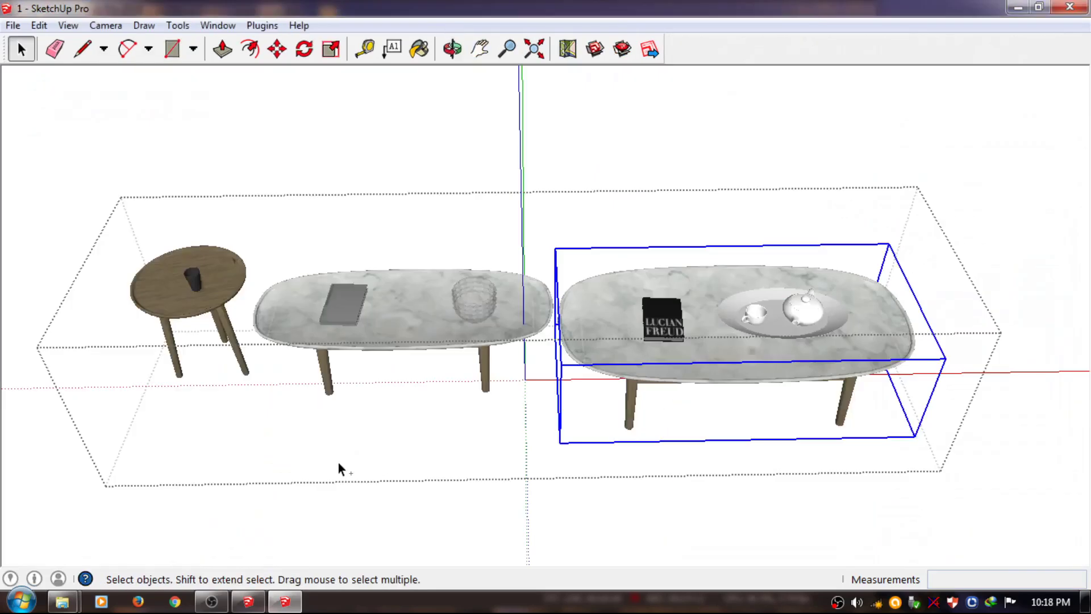
click(259, 604)
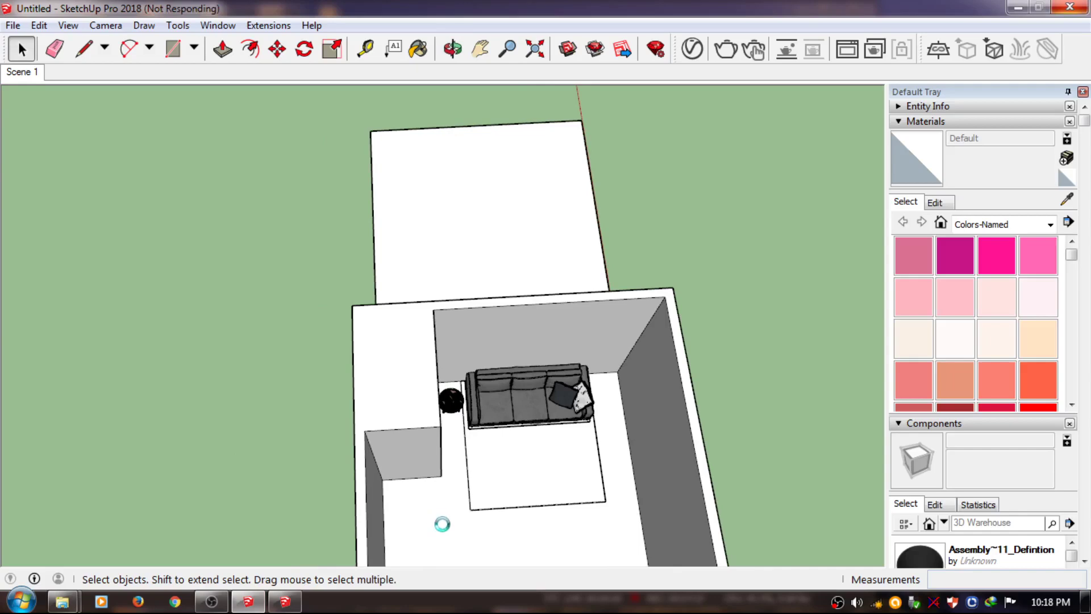
Paste the coffee table onto the rug and rotate it 90°
key(ctrl+v)
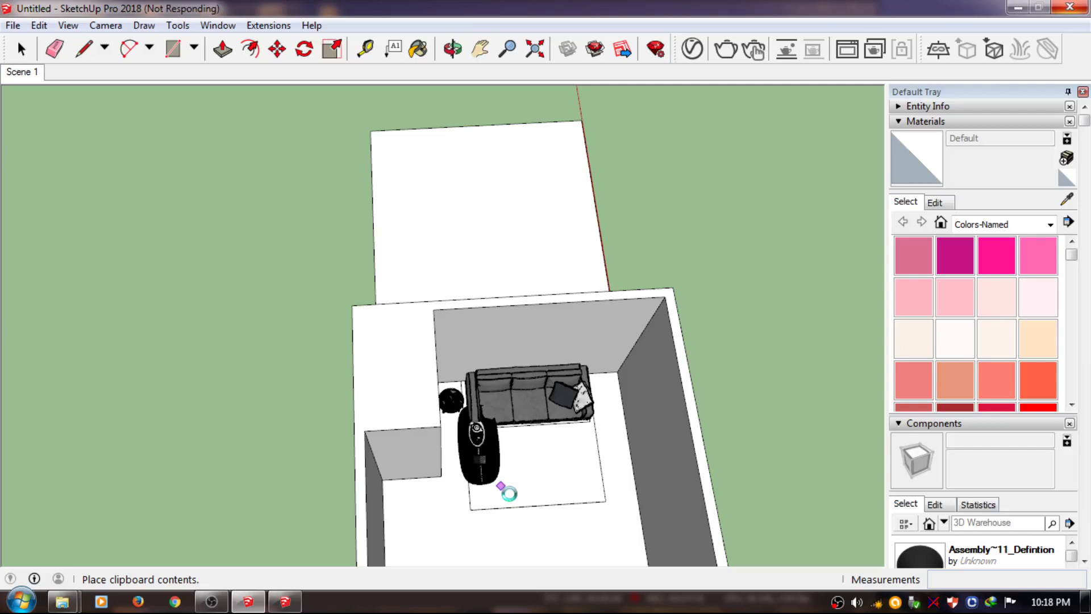
click(509, 493)
key(q)
click(509, 492)
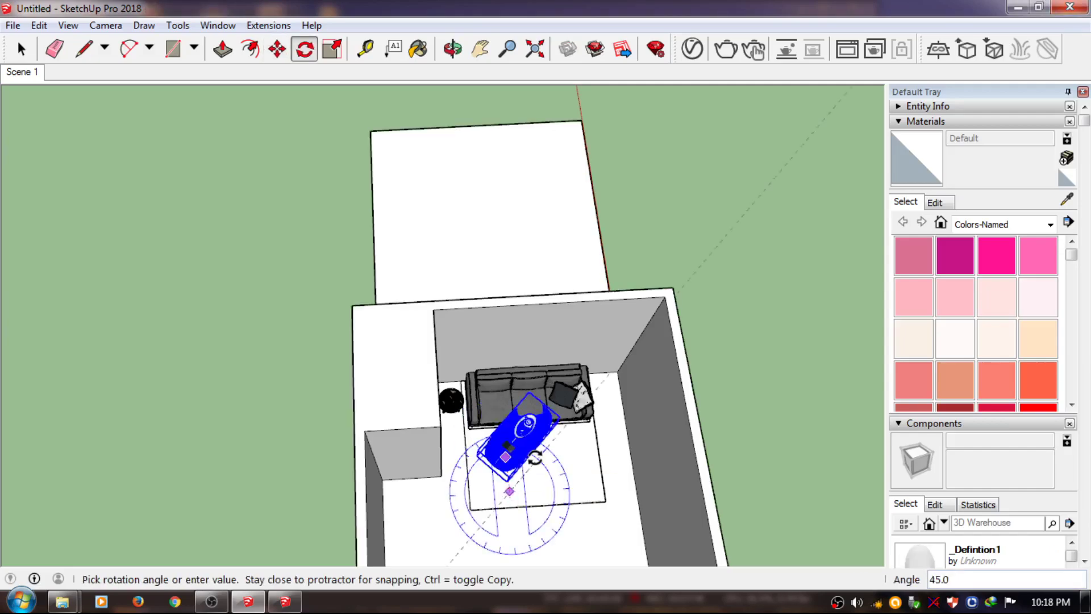
click(479, 506)
key(space)
middle_drag(479, 506, 602, 299)
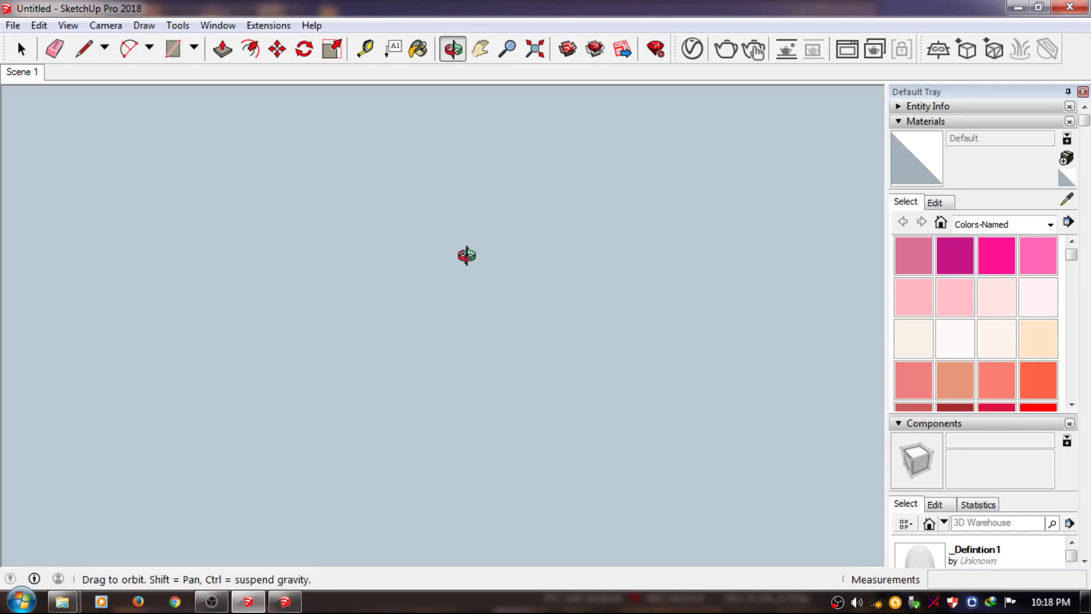
mouse_move(466, 255)
middle_down()
mouse_move(312, 364)
mouse_move(482, 384)
middle_up()
Flip the sofa along the component's red axis so its pillows sit by the side table
key(space)
click(502, 477)
right_click(503, 477)
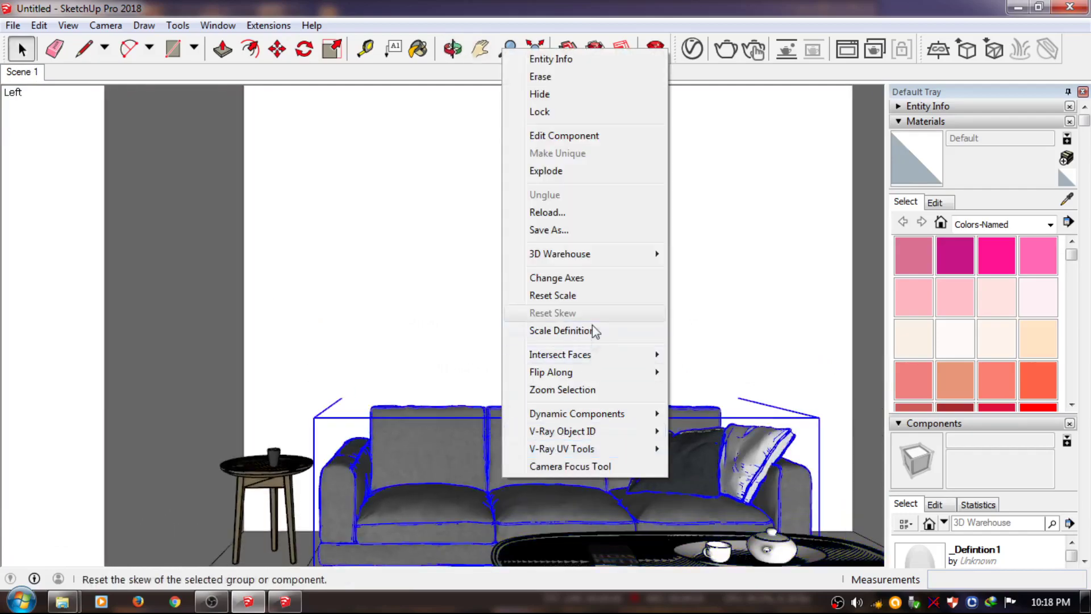
click(688, 370)
mouse_move(686, 367)
middle_down()
mouse_move(523, 207)
mouse_move(534, 304)
middle_up()
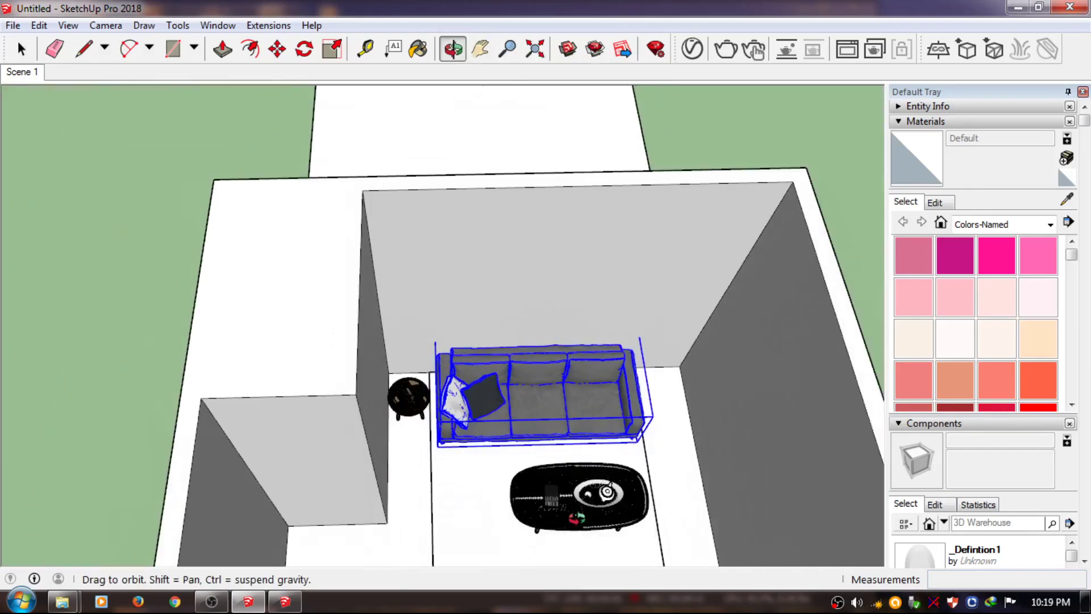
scroll(611, 486, up, 3)
right_click(577, 454)
click(807, 362)
Mirror the coffee table with Flip Along, then deselect it
right_click(571, 455)
click(806, 378)
scroll(621, 440, down, 2)
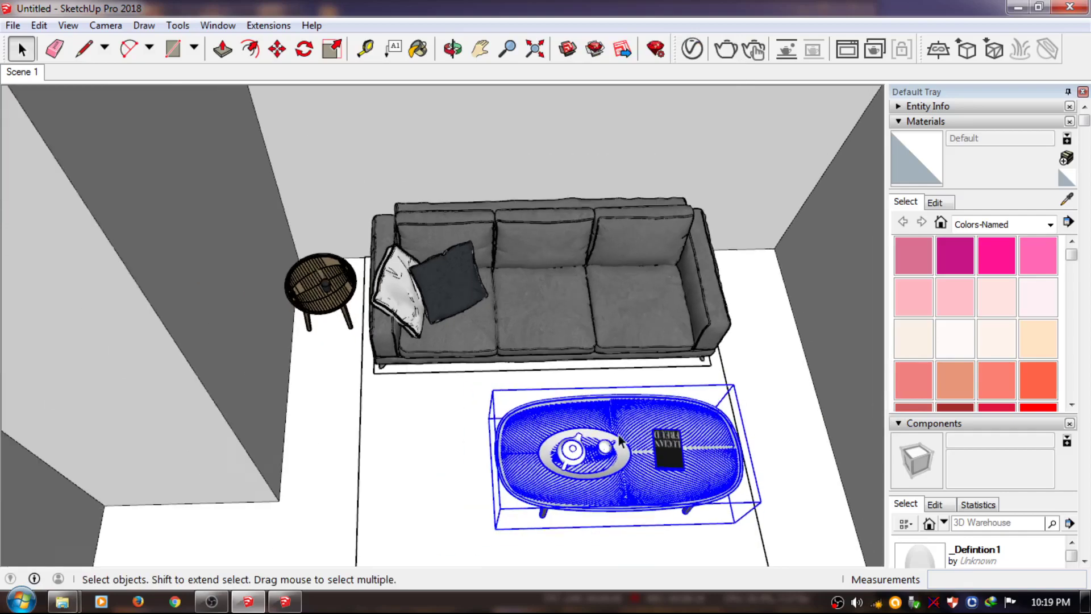
scroll(621, 440, down, 5)
click(159, 326)
Bring the view close to the rug corner by the wall
mouse_move(159, 326)
middle_down()
mouse_move(397, 373)
mouse_move(465, 492)
middle_up()
scroll(430, 479, up, 6)
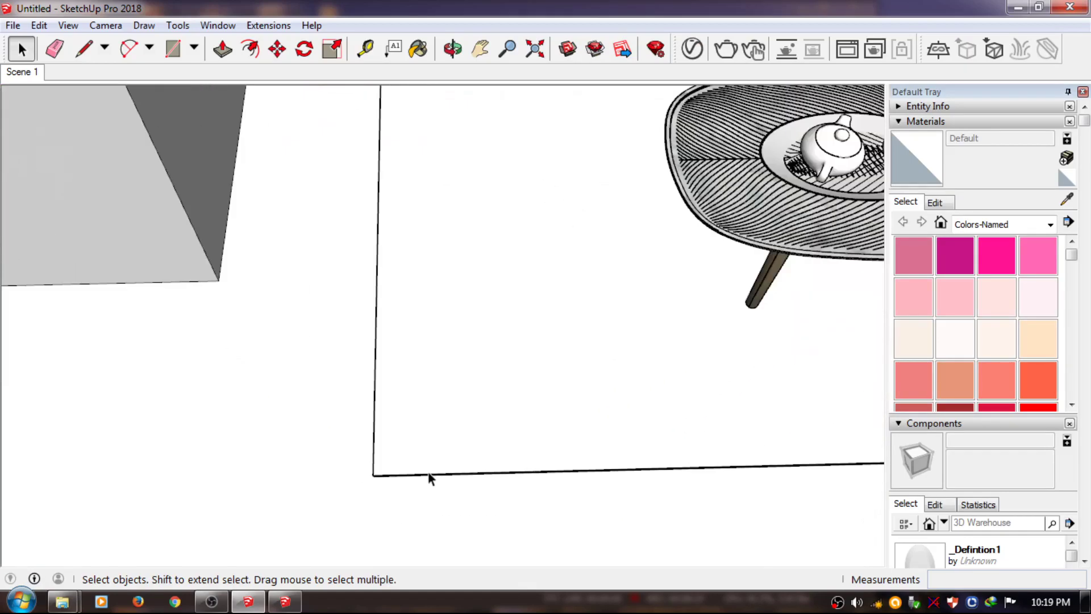
click(430, 479)
scroll(398, 438, up, 1)
key(m)
key(space)
key(m)
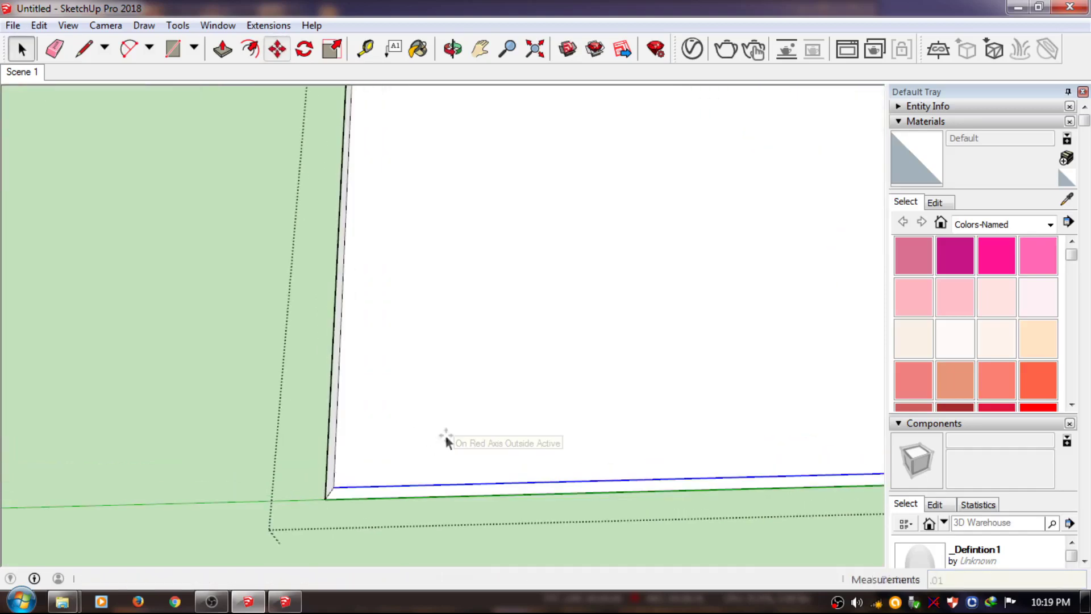
key(space)
shift+middle_drag(446, 446, 377, 507)
scroll(334, 268, up, 5)
Erase stray edge lines along the rug's corners and left edge with the Eraser
key(m)
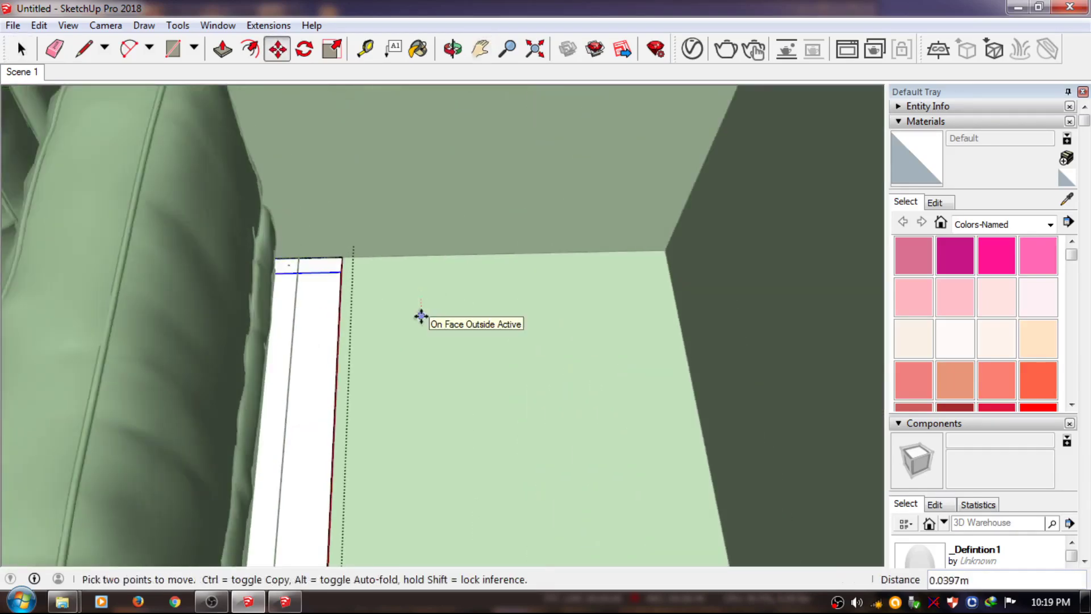
key(space)
key(m)
scroll(341, 250, up, 4)
key(e)
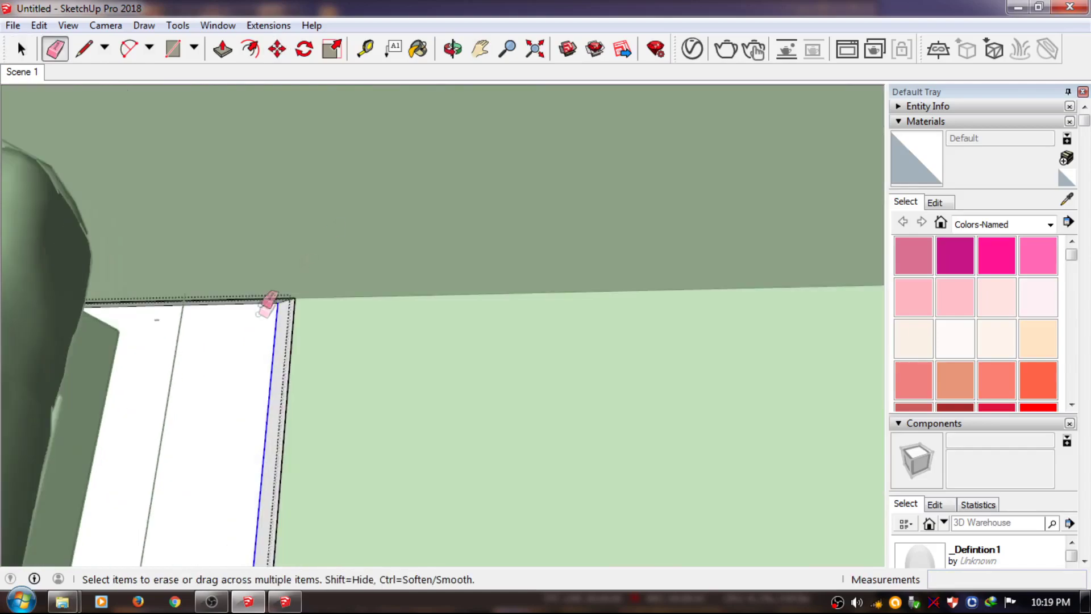
scroll(301, 304, down, 5)
scroll(555, 450, down, 2)
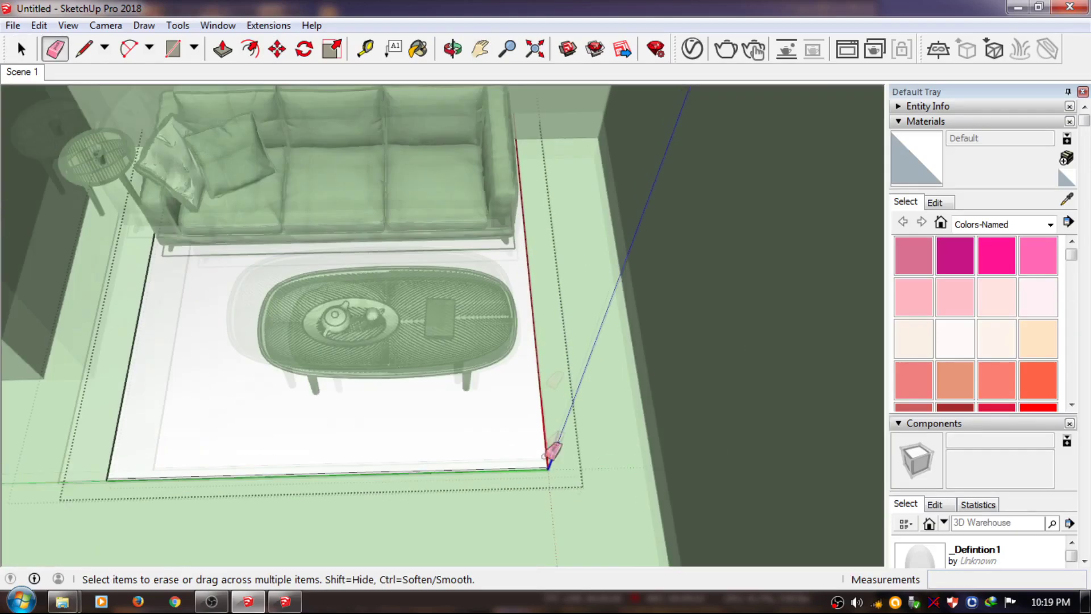
scroll(552, 470, up, 8)
scroll(551, 469, down, 3)
mouse_move(774, 390)
shift+middle_down()
mouse_move(34, 438)
mouse_move(402, 541)
shift+middle_up()
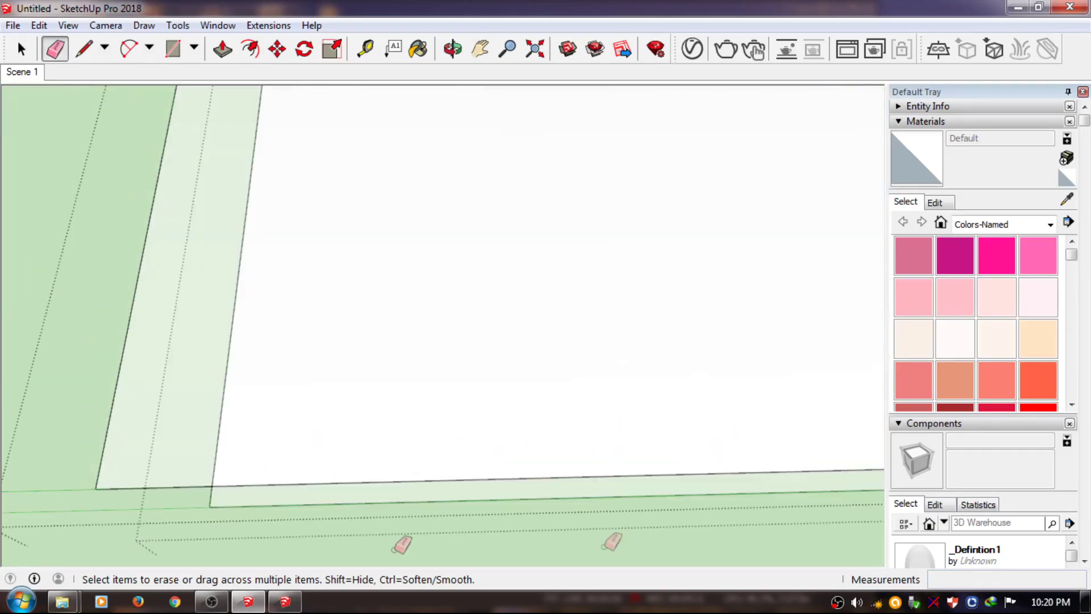
scroll(411, 390, up, 5)
middle_drag(403, 392, 424, 189)
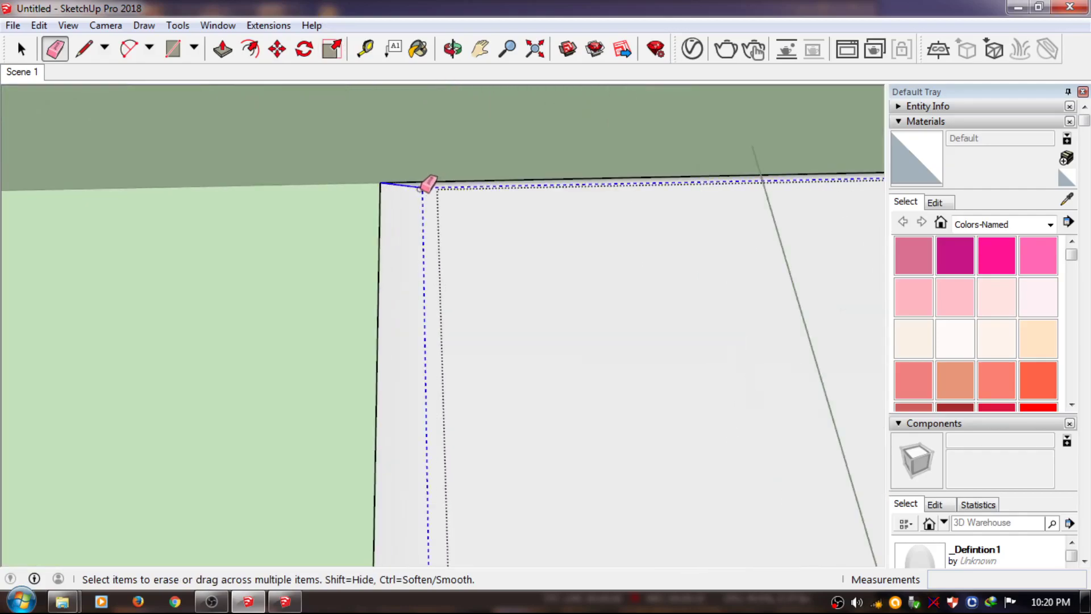
key(space)
scroll(685, 297, down, 5)
scroll(490, 267, up, 3)
Shift the sofa back toward the wall on the rug
click(489, 267)
scroll(489, 267, down, 5)
key(m)
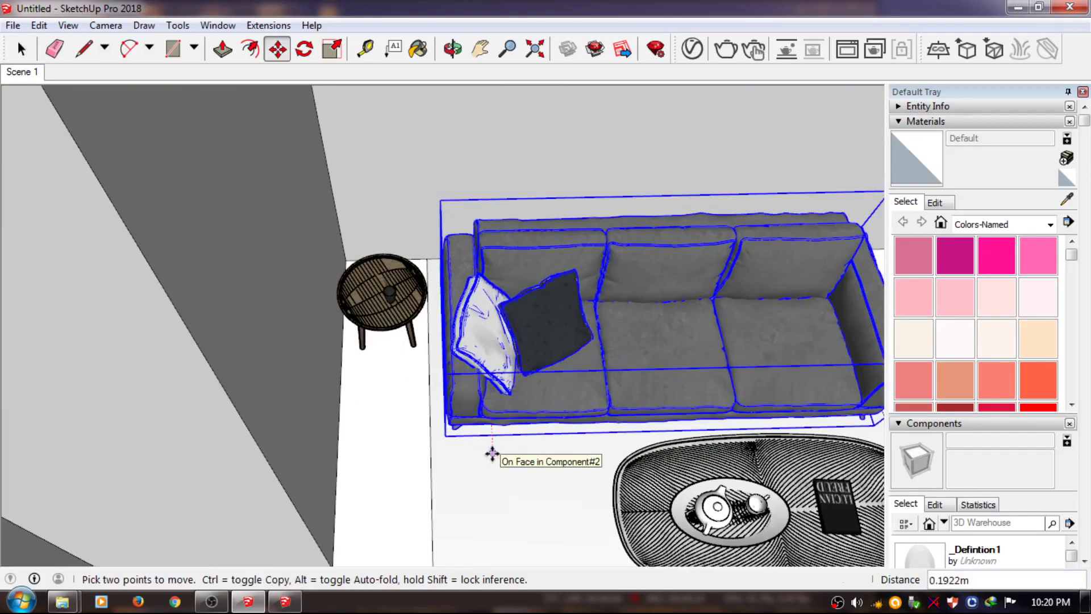
key(space)
scroll(477, 457, down, 2)
scroll(363, 287, down, 3)
scroll(364, 287, down, 2)
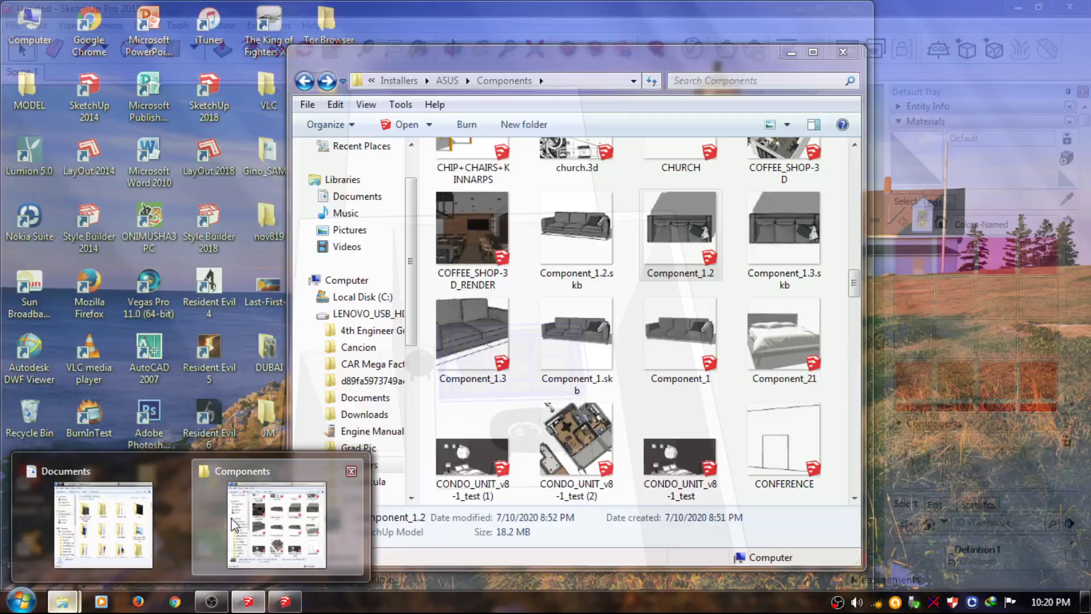
Bring the Components folder forward and close the other model without saving
click(250, 523)
scroll(761, 295, up, 5)
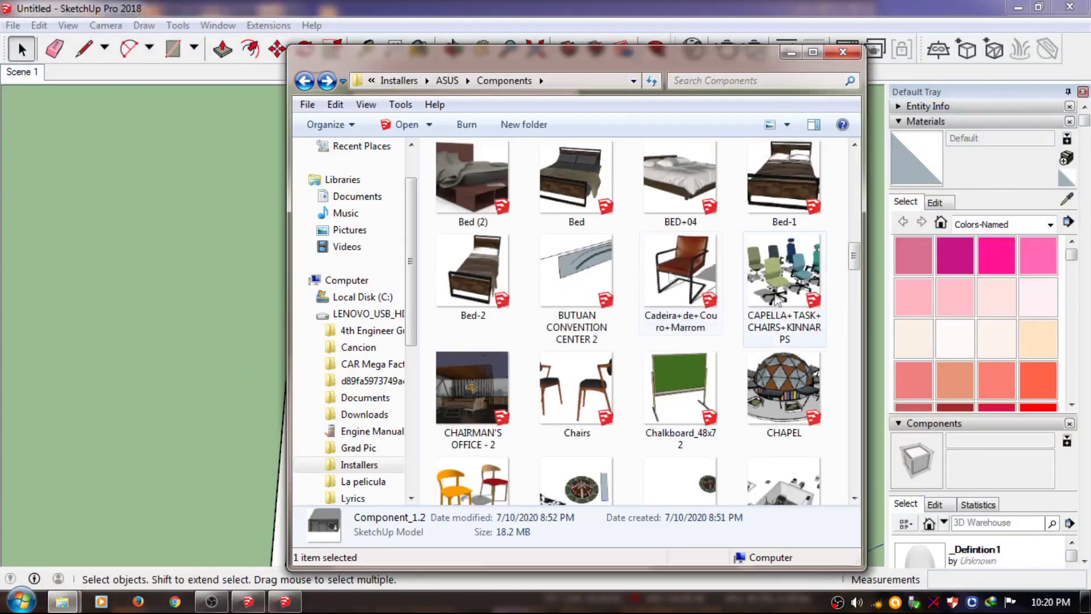
scroll(762, 296, up, 5)
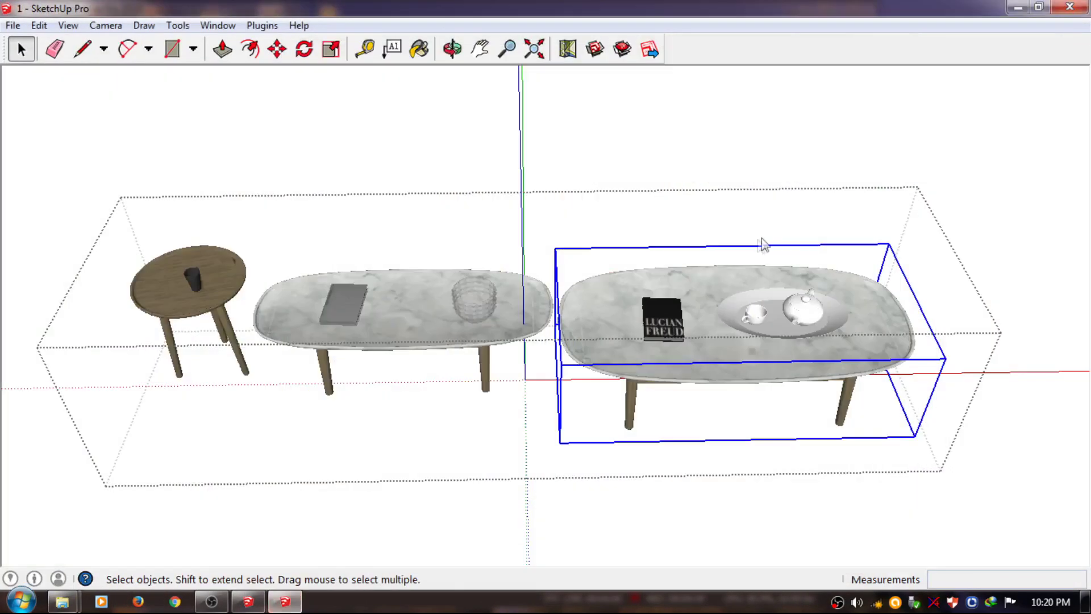
click(557, 338)
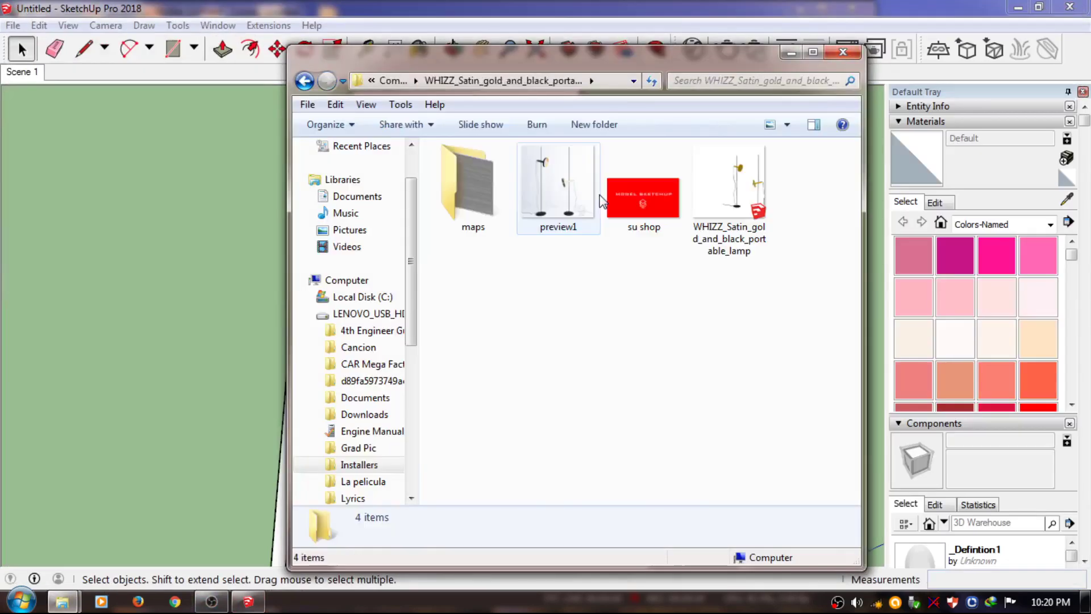
Open the WHIZZ_Satin_gold_and_black_portable_lamp model in SketchUp and select the left lamp
double_click(710, 193)
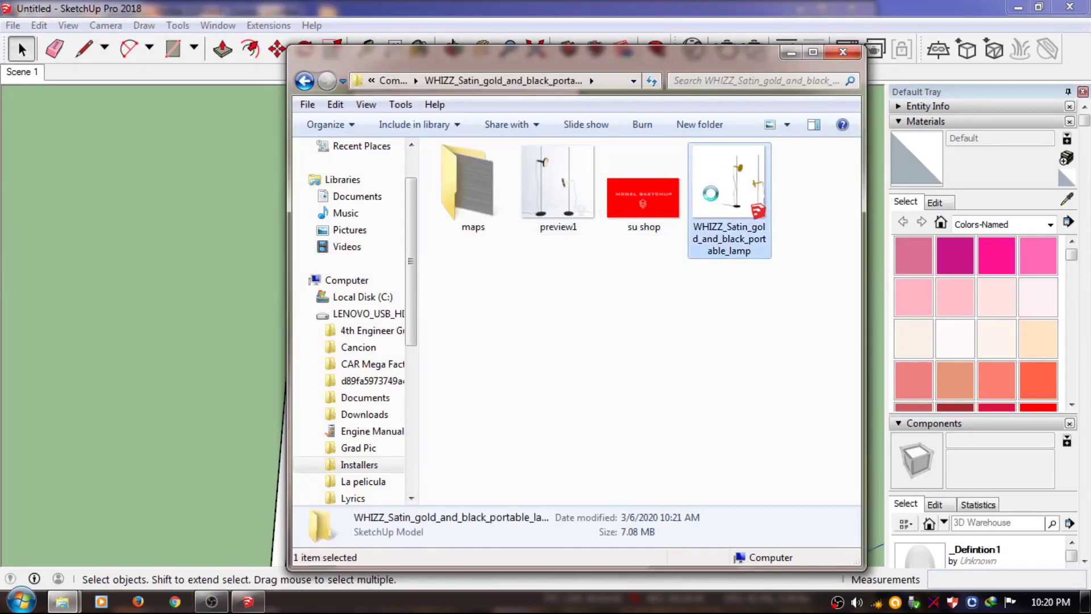
right_click(710, 195)
click(736, 226)
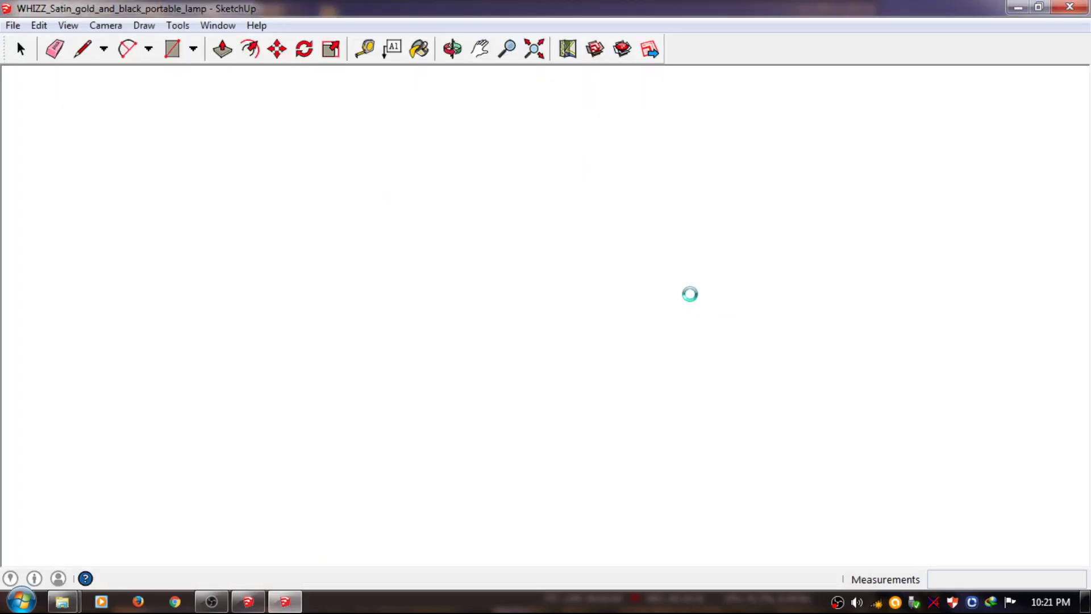
drag(665, 299, 575, 161)
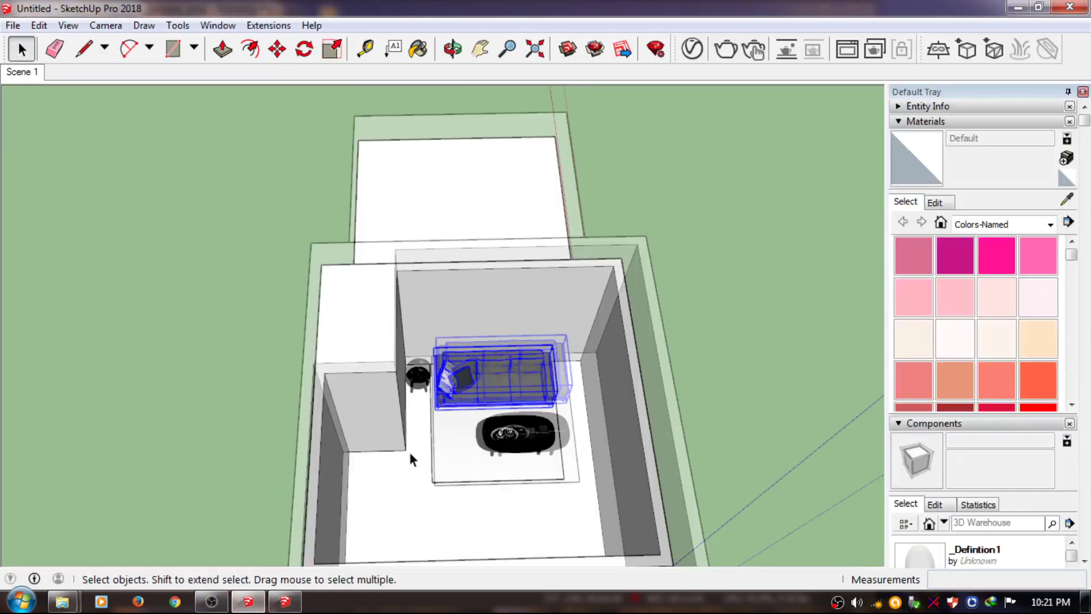
click(221, 433)
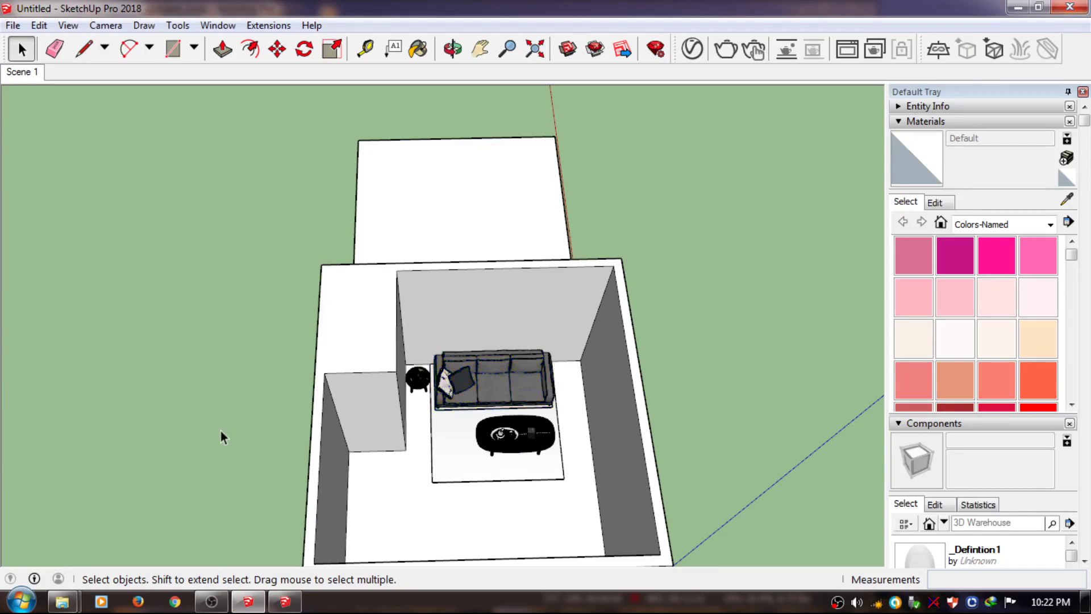
Paste the lamp beside the side table and rotate it to face the room
key(ctrl+v)
click(413, 488)
scroll(389, 426, up, 3)
scroll(426, 446, up, 2)
key(q)
click(426, 445)
key(space)
key(m)
Scale the lamp up uniformly to 1.1
middle_drag(451, 445, 431, 216)
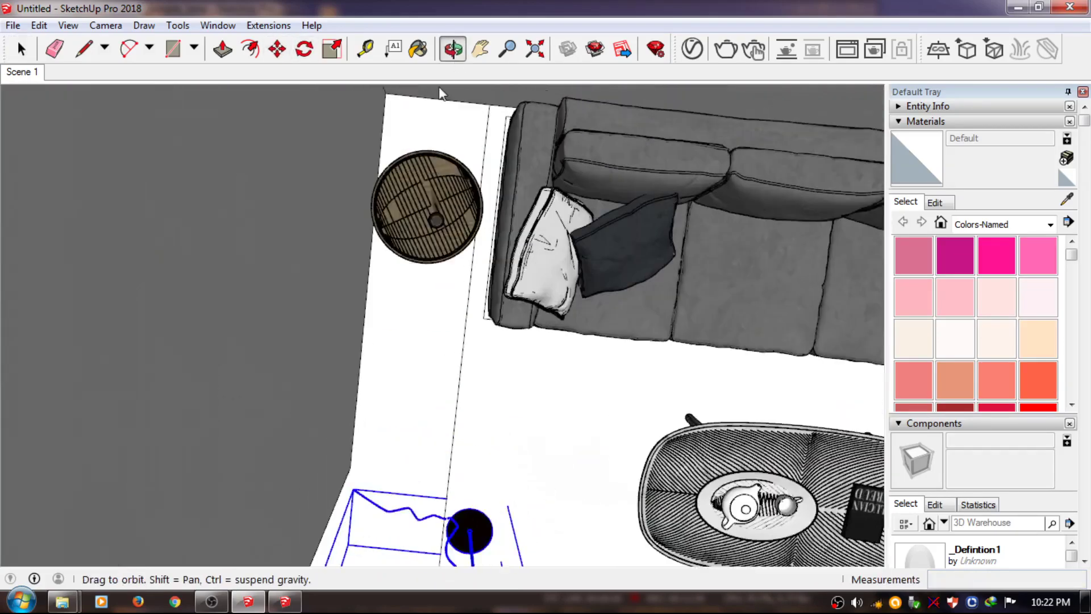
scroll(431, 216, up, 5)
scroll(280, 236, down, 5)
middle_drag(280, 236, 378, 437)
drag(377, 437, 391, 329)
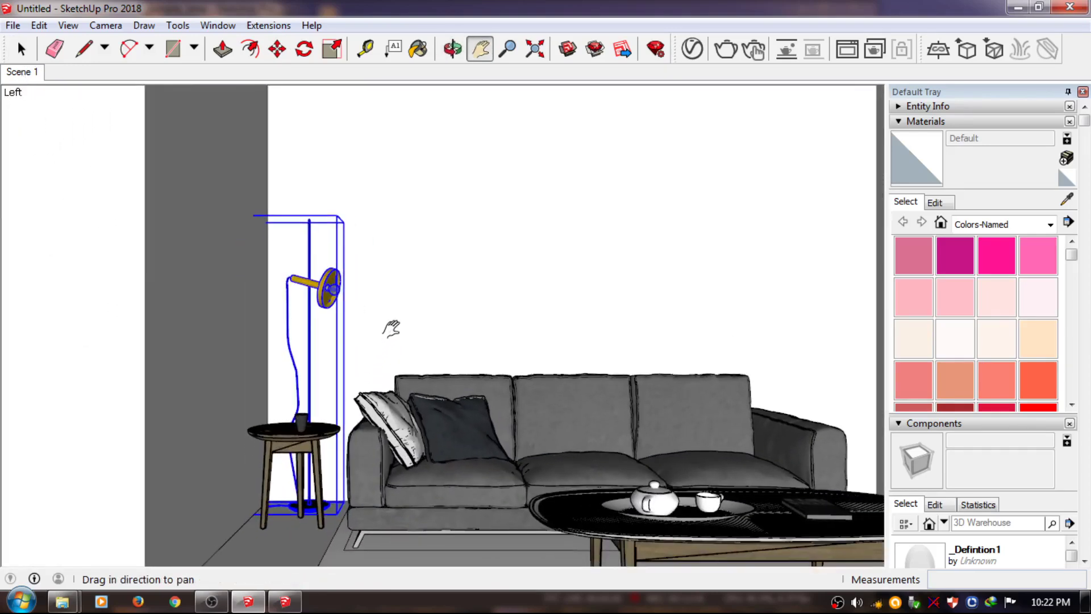
key(s)
drag(339, 214, 342, 205)
mouse_move(342, 205)
middle_down()
mouse_move(348, 471)
mouse_move(373, 378)
mouse_move(359, 382)
middle_up()
key(m)
Save the standard Left view as new Scene 2
key(space)
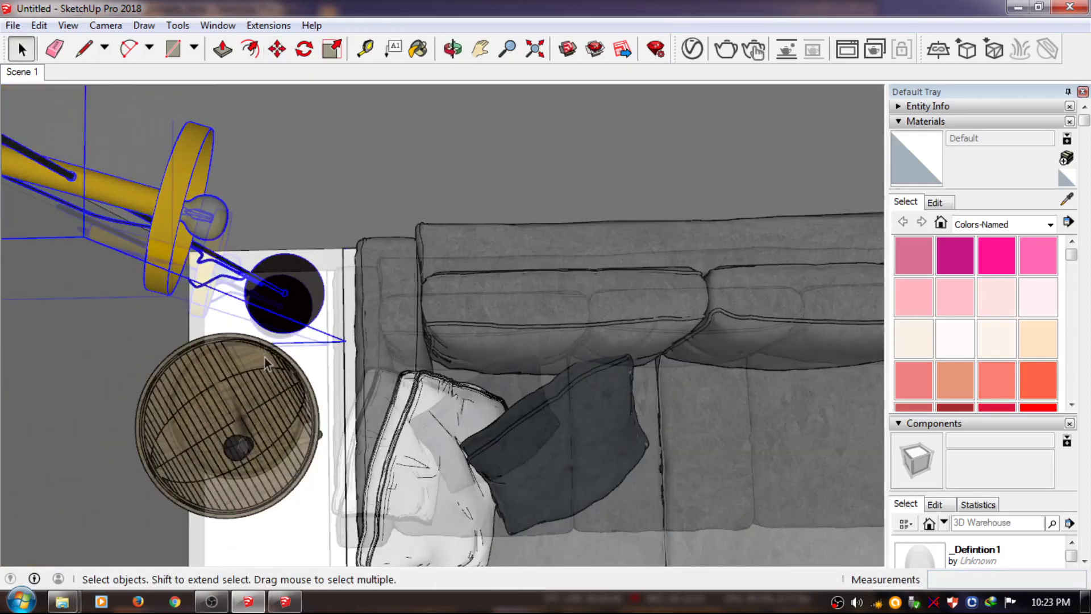
key(h)
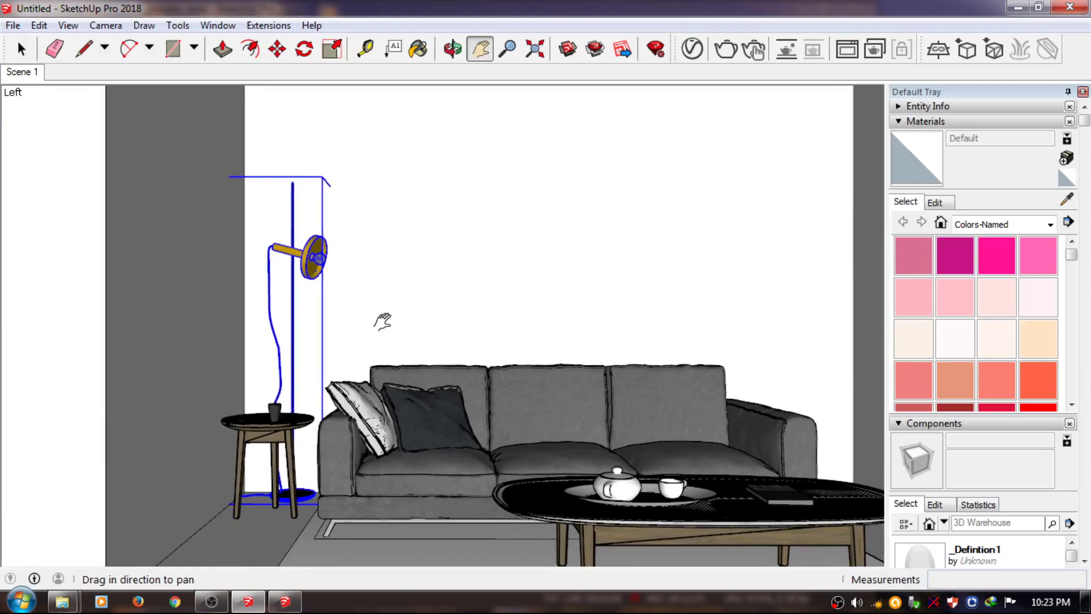
drag(380, 323, 378, 282)
right_click(22, 71)
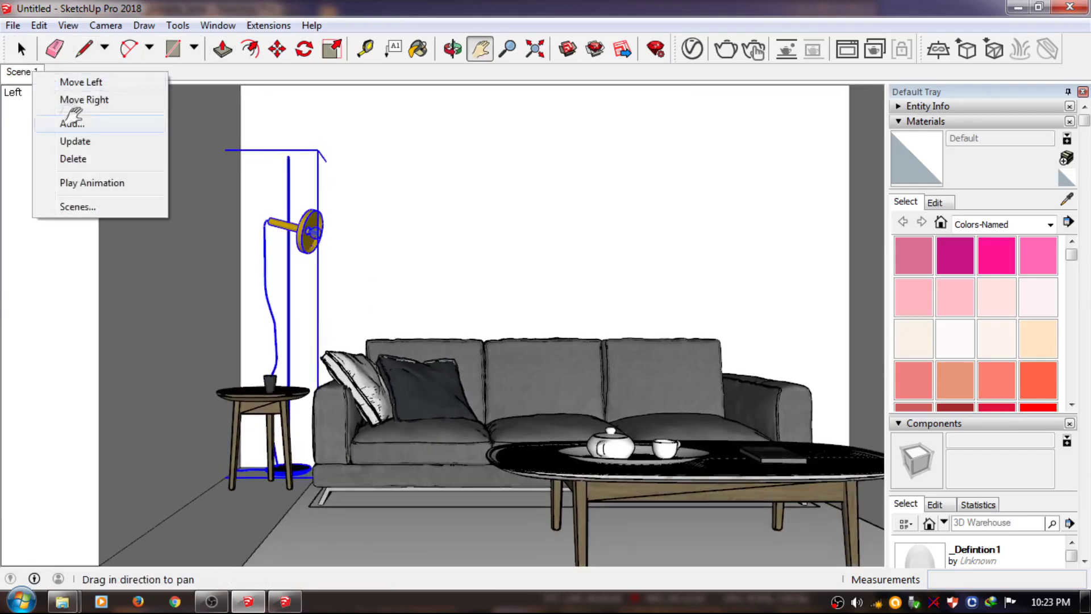
click(75, 119)
mouse_move(513, 253)
mouse_down()
mouse_move(484, 377)
mouse_move(532, 397)
mouse_move(540, 449)
mouse_move(554, 459)
mouse_up()
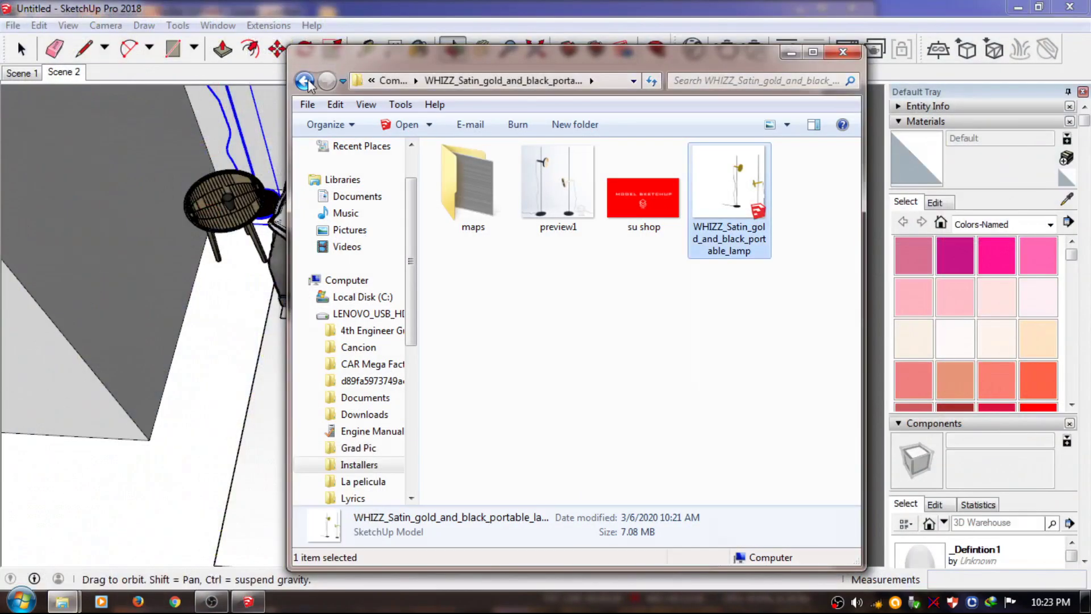
Return to the Components folder and scroll through it to find lothuytinh
click(307, 84)
scroll(704, 205, down, 3)
scroll(705, 205, down, 5)
scroll(704, 204, down, 10)
drag(840, 370, 834, 480)
scroll(834, 480, down, 1)
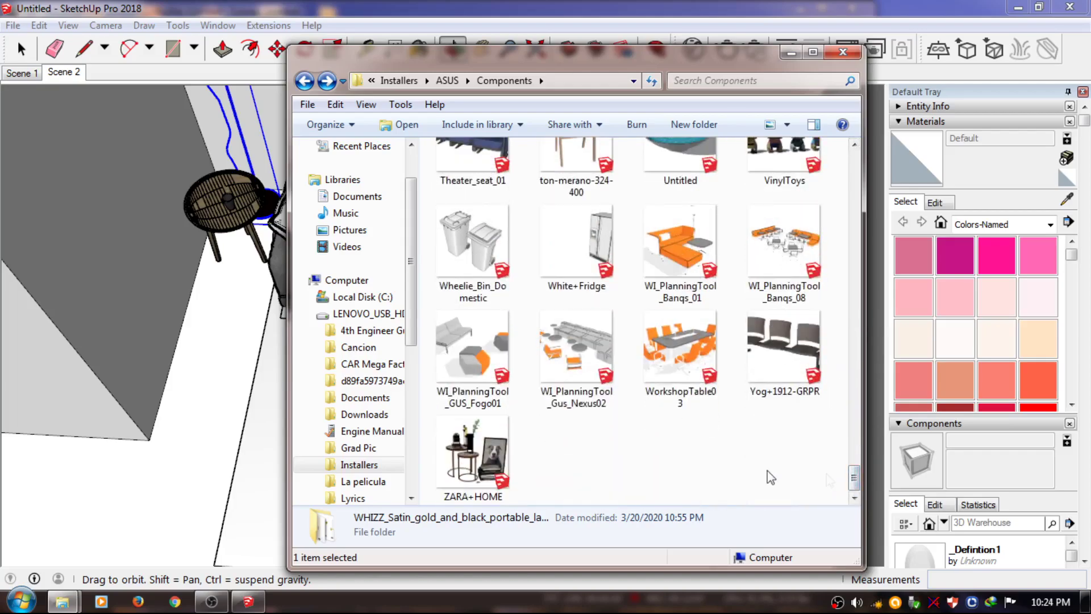
scroll(545, 449, up, 5)
scroll(545, 448, up, 5)
scroll(545, 448, up, 5)
scroll(546, 449, up, 5)
scroll(544, 449, up, 5)
scroll(544, 449, up, 2)
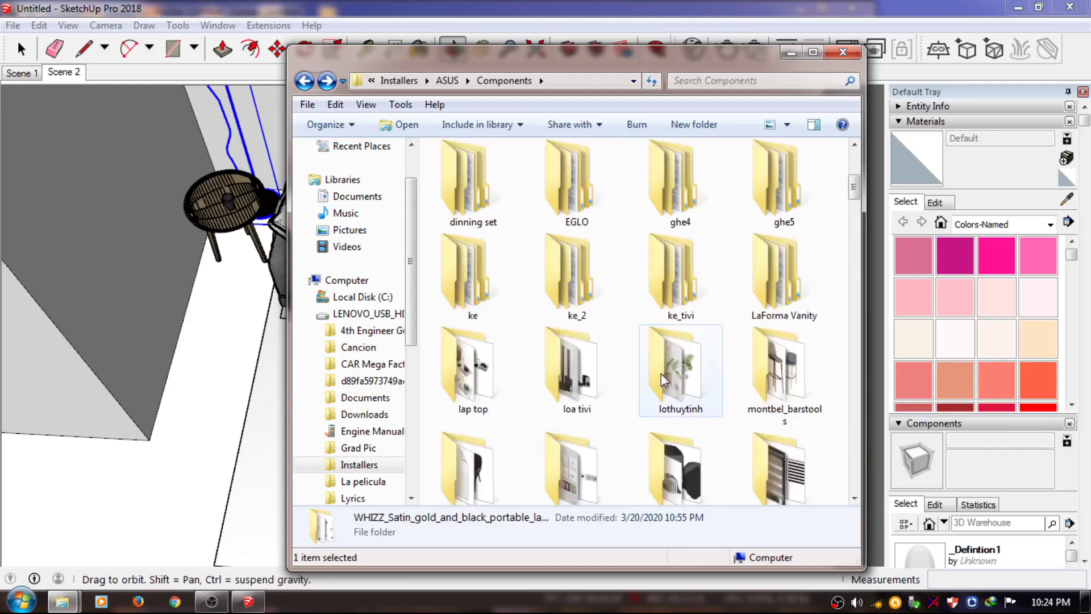
Open the lothuytinh folder and the SketchUp model named 2
click(665, 380)
right_click(668, 367)
double_click(653, 369)
right_click(623, 188)
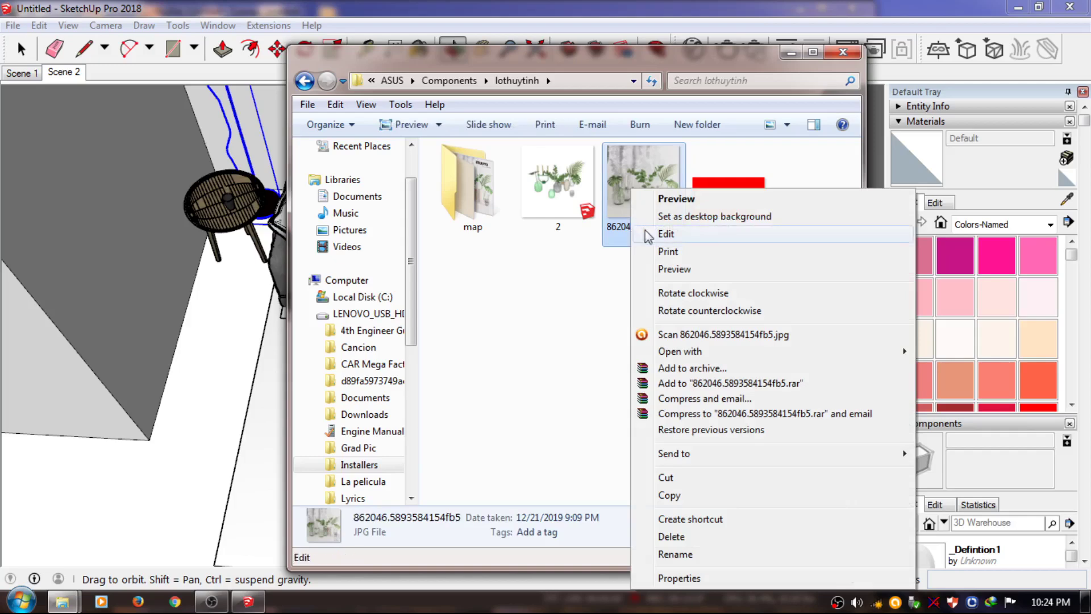
click(588, 233)
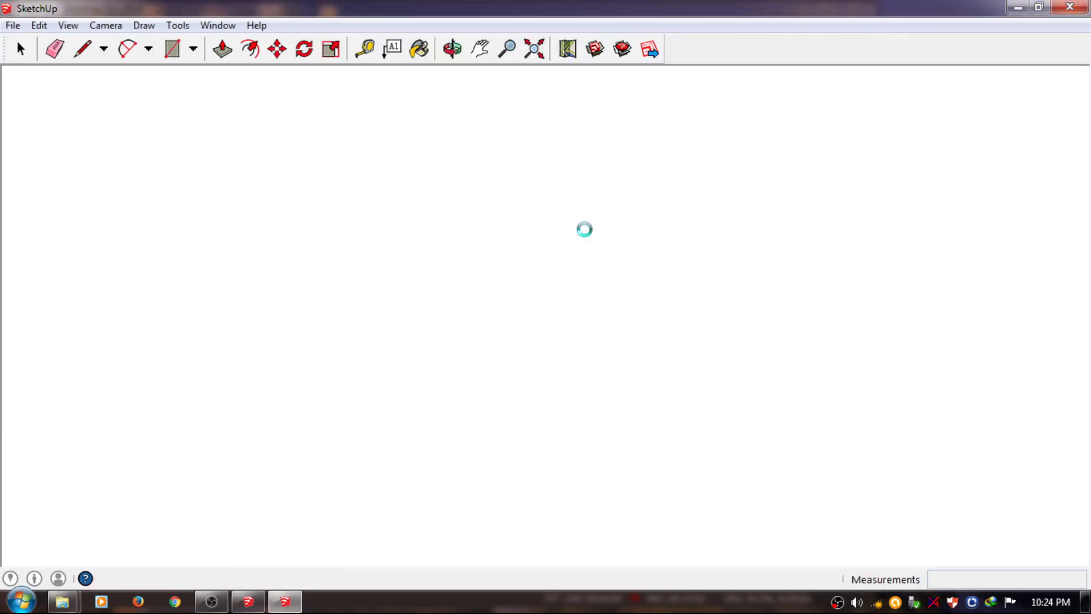
Copy the grey vase with its leafy stems
scroll(537, 227, up, 5)
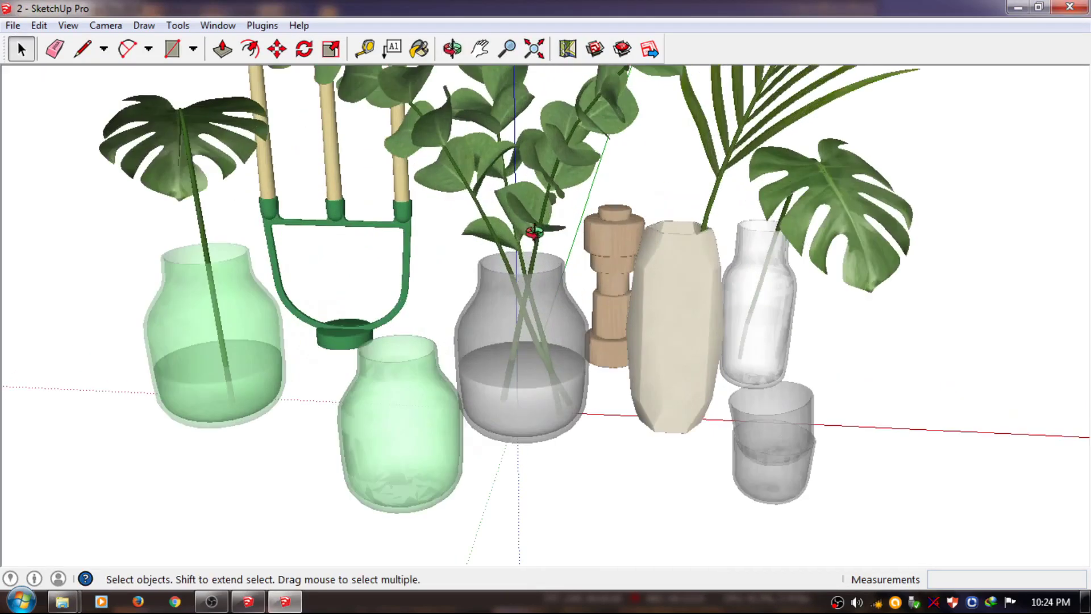
click(516, 271)
scroll(523, 279, down, 2)
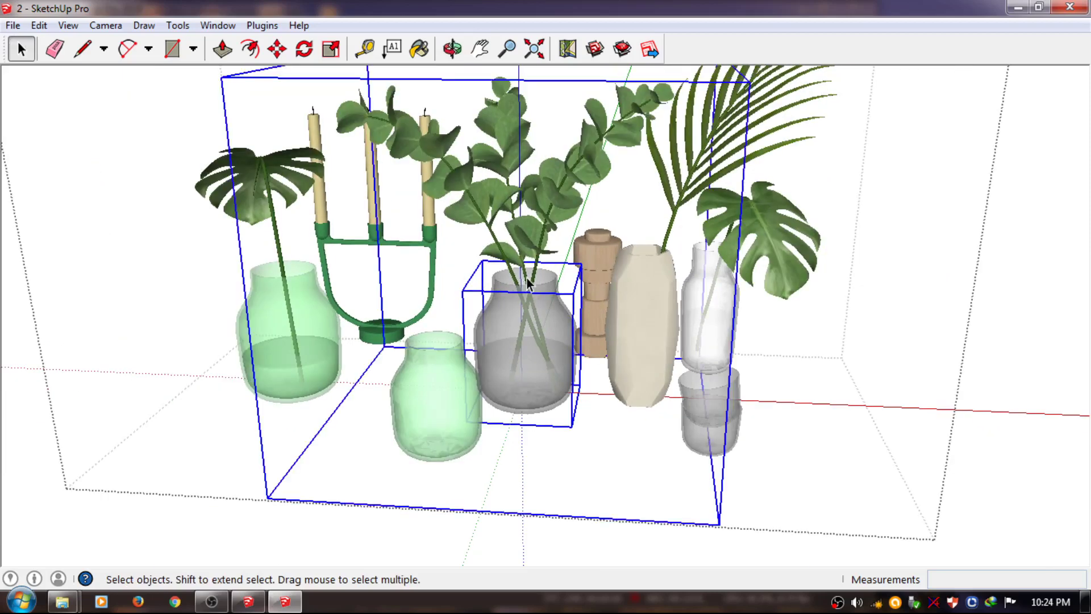
right_click(542, 380)
click(560, 405)
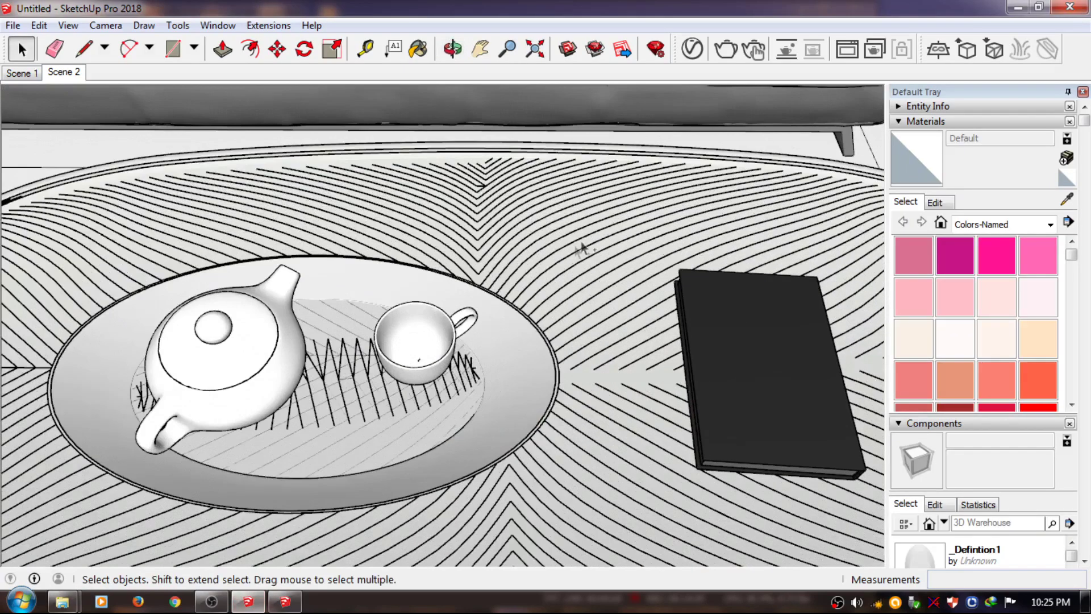
Paste the grey eucalyptus vase and set it on the side table by the sofa
key(ctrl+v)
scroll(614, 455, down, 4)
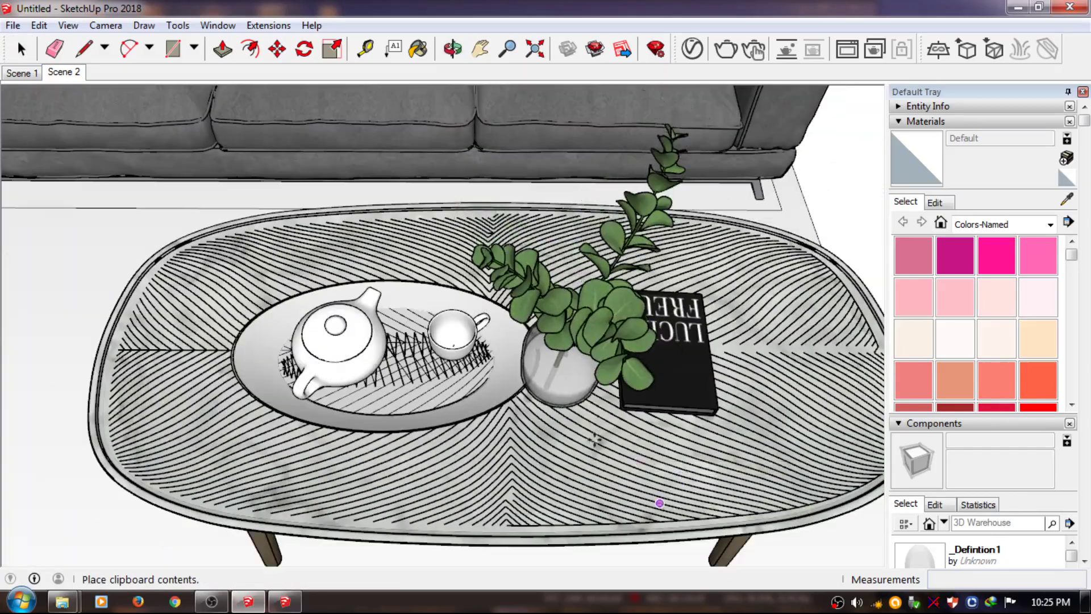
scroll(601, 427, up, 5)
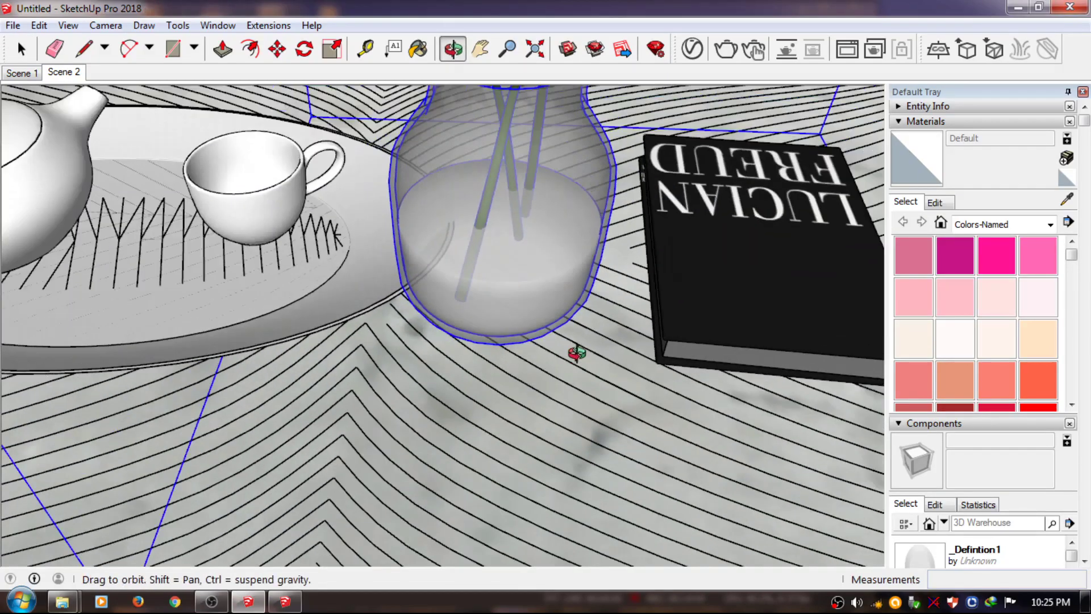
middle_drag(575, 353, 574, 469)
scroll(574, 462, down, 3)
scroll(575, 466, down, 2)
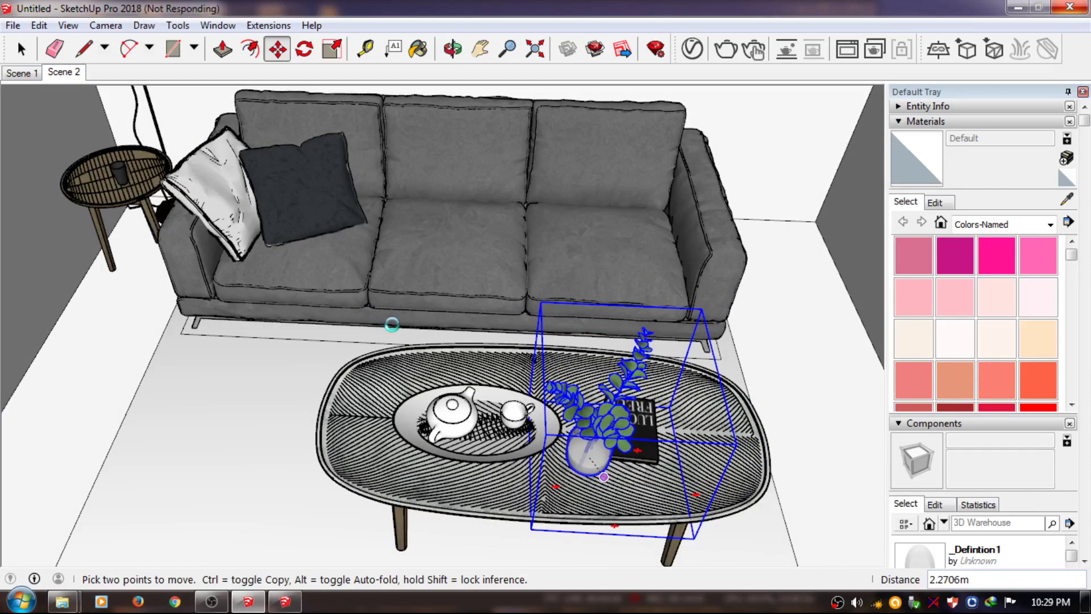
scroll(575, 489, up, 3)
scroll(85, 171, up, 3)
scroll(237, 250, up, 3)
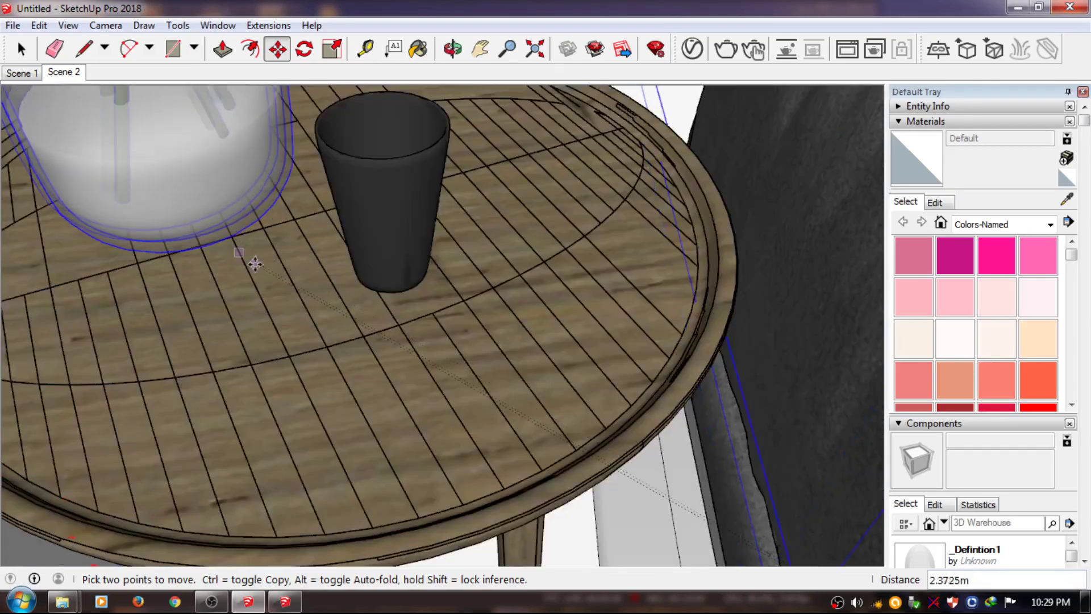
scroll(267, 282, down, 5)
mouse_move(267, 282)
shift+middle_down()
mouse_move(429, 280)
mouse_move(285, 440)
shift+middle_up()
Copy the dark cup with Move+Ctrl to place a second one beside it
key(space)
click(310, 363)
scroll(311, 363, up, 5)
key(m)
key(ctrl)
click(229, 408)
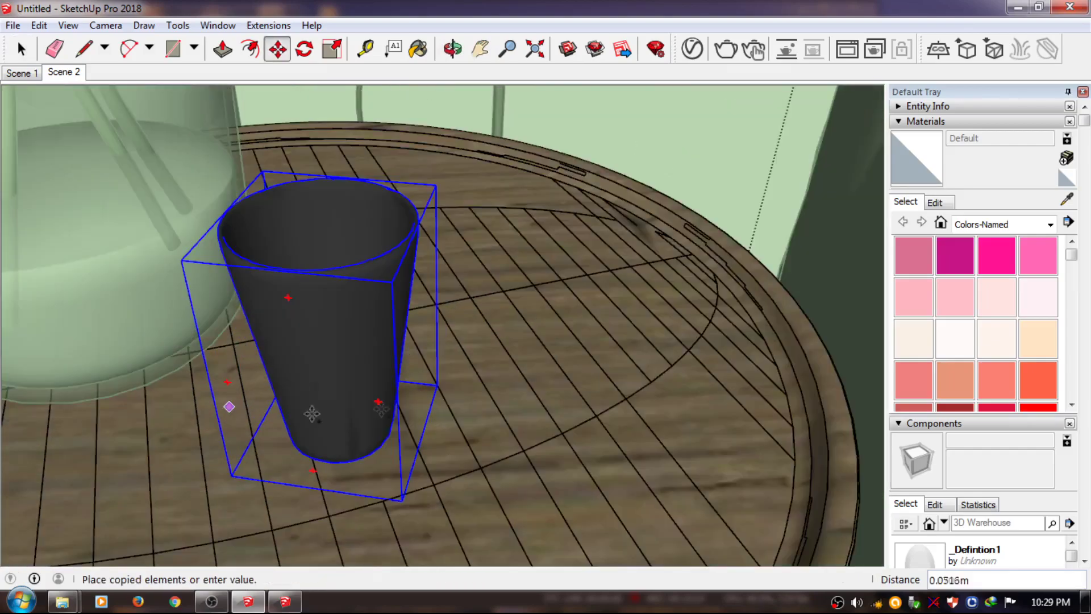
click(480, 342)
Pan over and select the vase with its plant together
key(space)
scroll(444, 305, down, 3)
scroll(444, 305, down, 4)
shift+middle_drag(444, 305, 529, 312)
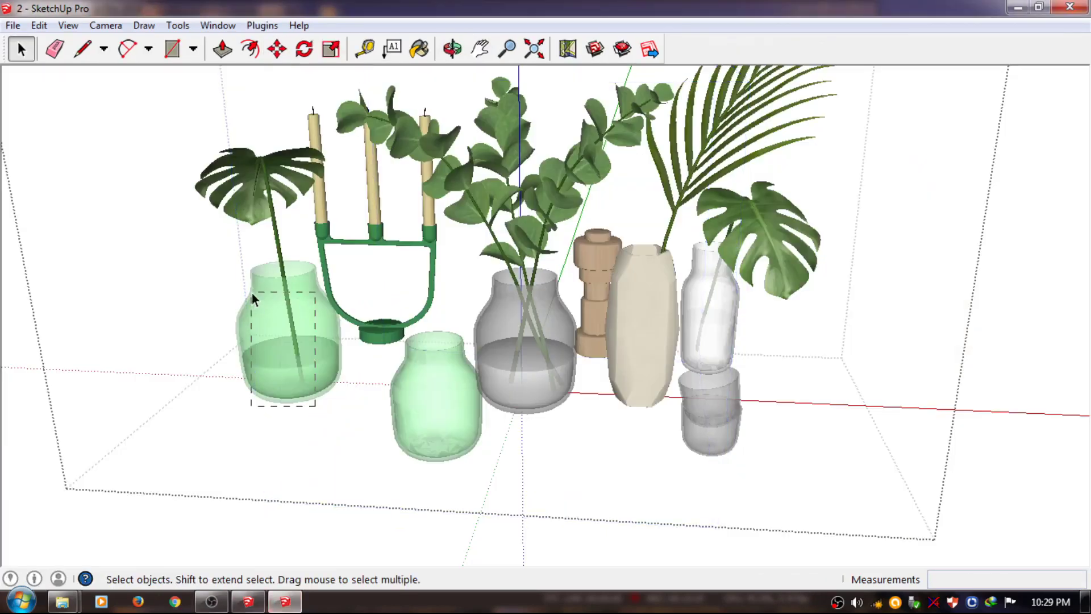
drag(251, 293, 252, 292)
right_click(279, 287)
Group the vase with its plant and make the clear bottle a component
click(324, 450)
click(711, 307)
click(791, 322)
right_click(722, 288)
click(750, 375)
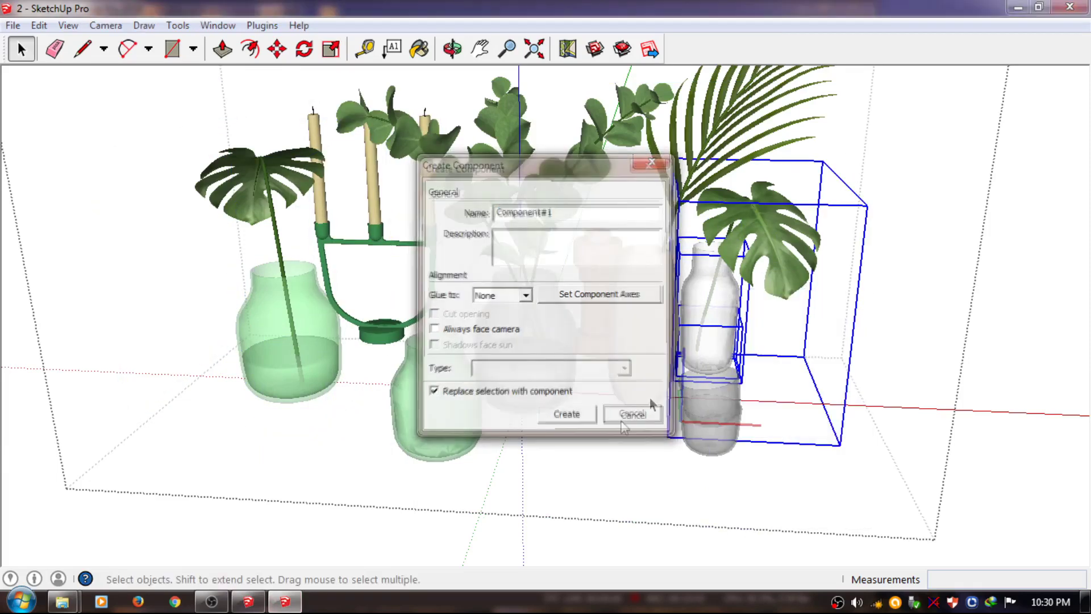
key(Return)
Return to the living-room model with the bottle vase beside the book on the coffee table
middle_drag(722, 332, 798, 306)
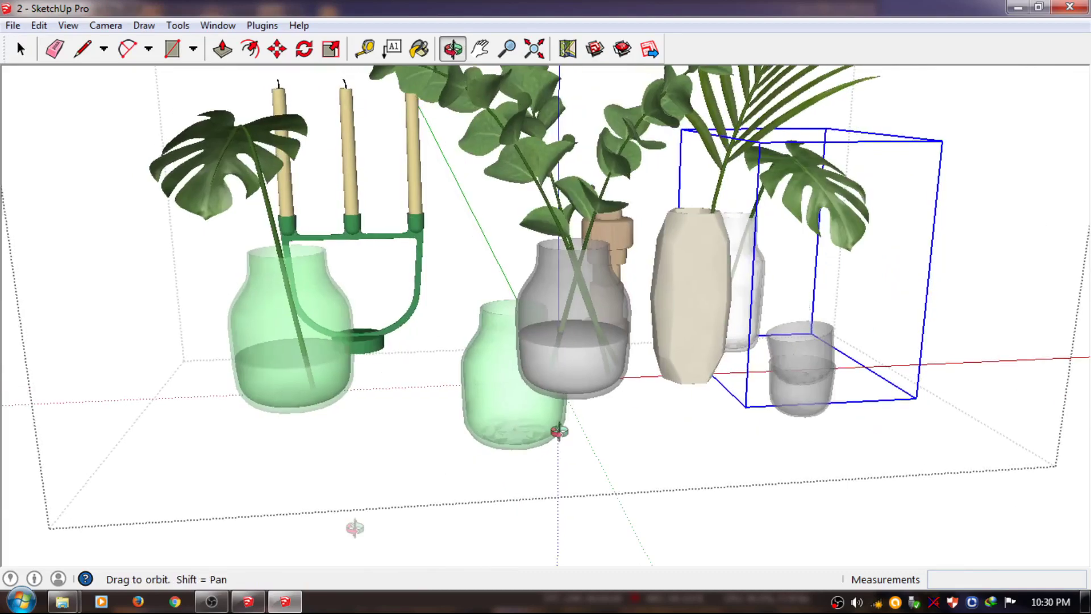
click(284, 601)
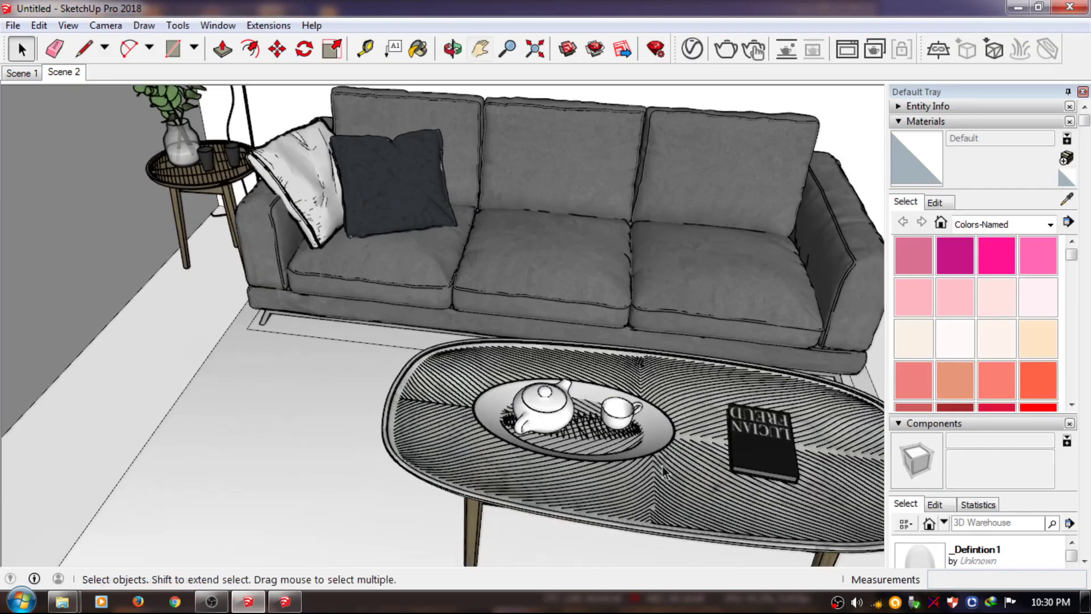
scroll(663, 471, up, 2)
scroll(706, 486, up, 2)
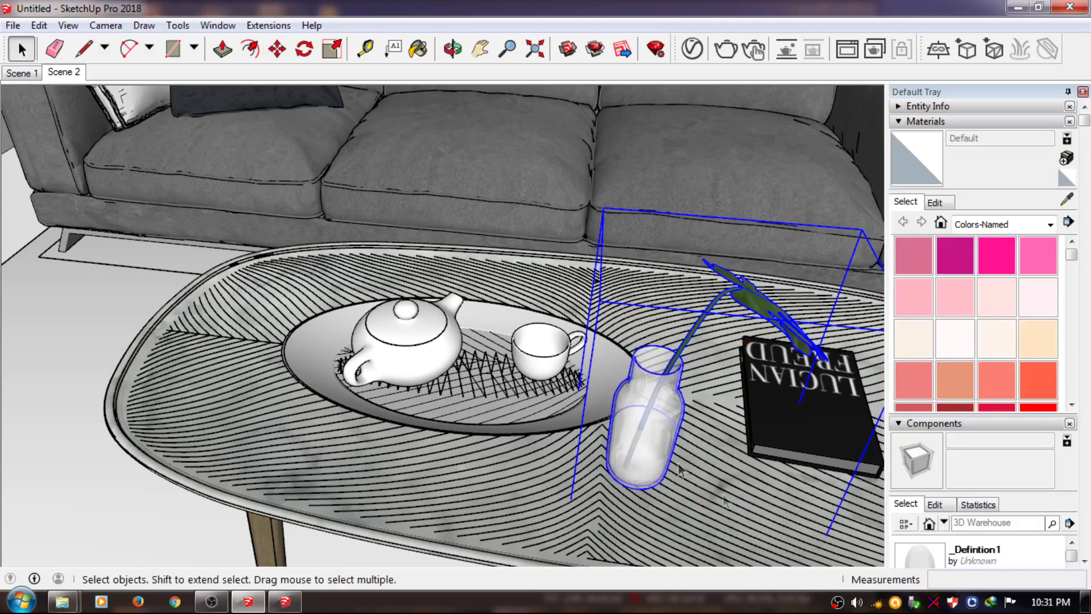
From a high view over the room, flip the room component along its blue axis
scroll(727, 500, down, 5)
middle_drag(728, 500, 447, 396)
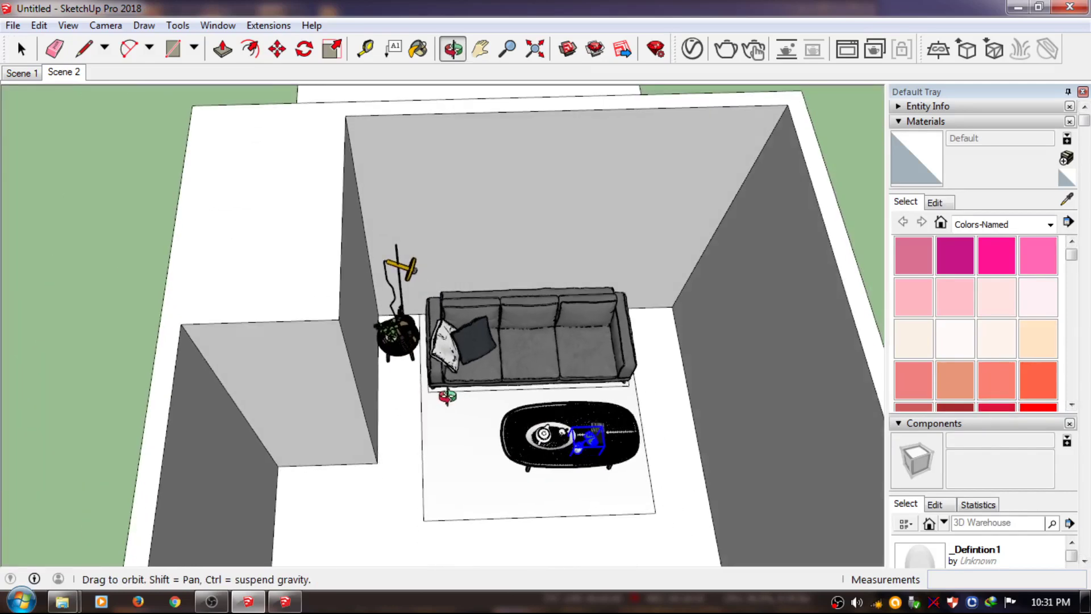
scroll(447, 396, down, 5)
scroll(390, 165, down, 2)
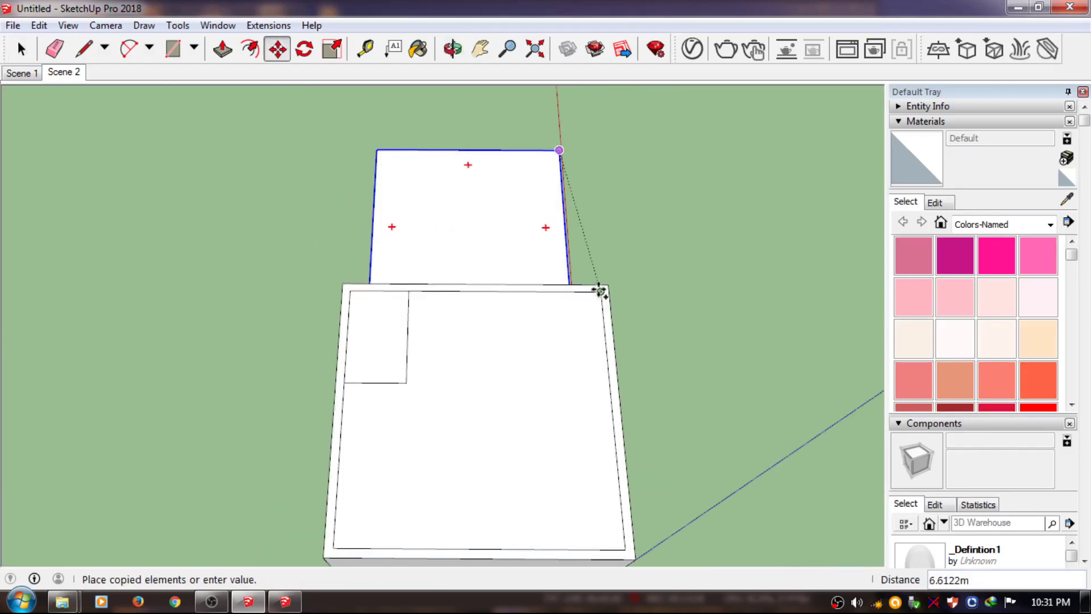
right_click(484, 318)
click(721, 502)
Close the notch with a line, push the new face through, and return to Scene 2
key(l)
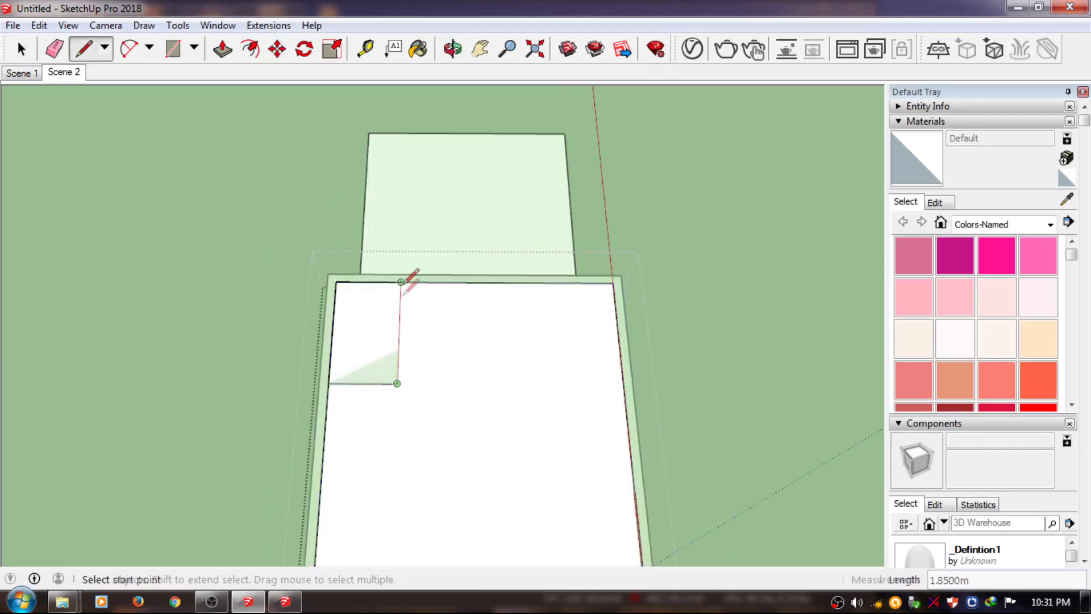
click(402, 280)
key(p)
click(366, 341)
click(377, 369)
key(space)
click(56, 73)
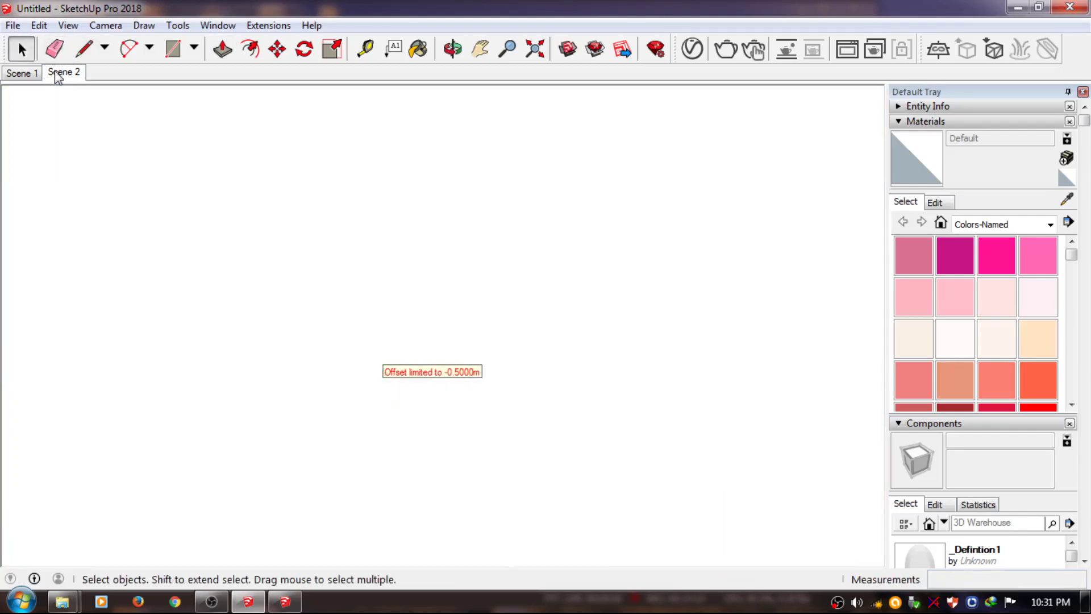
Copy the wall's bottom edge upward with Move to outline the window
shift+middle_drag(567, 218, 579, 396)
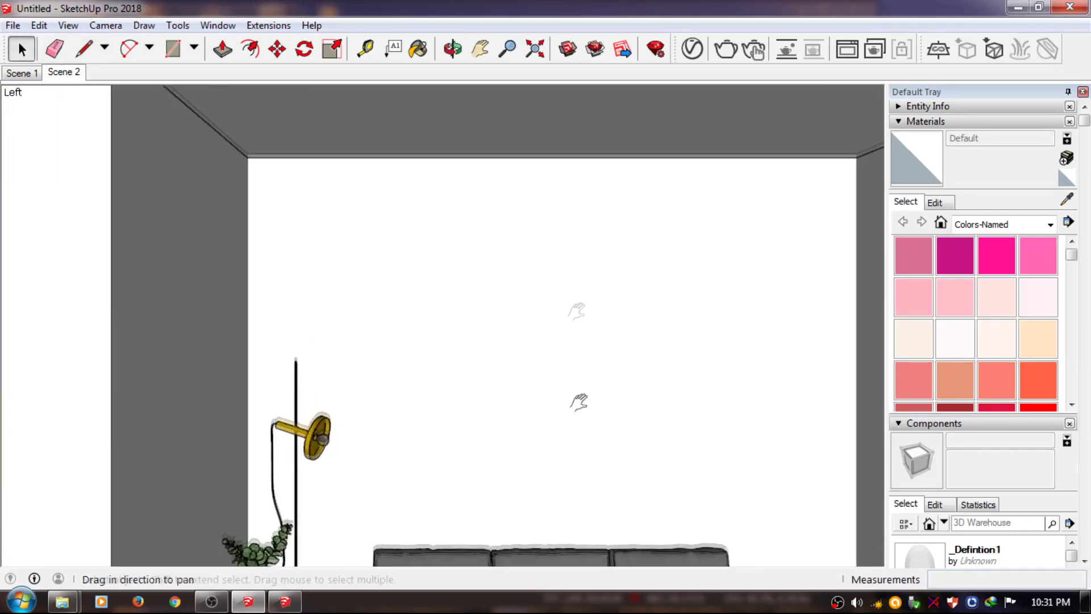
mouse_move(558, 182)
middle_down()
mouse_move(374, 364)
mouse_move(486, 383)
mouse_move(575, 241)
middle_up()
key(m)
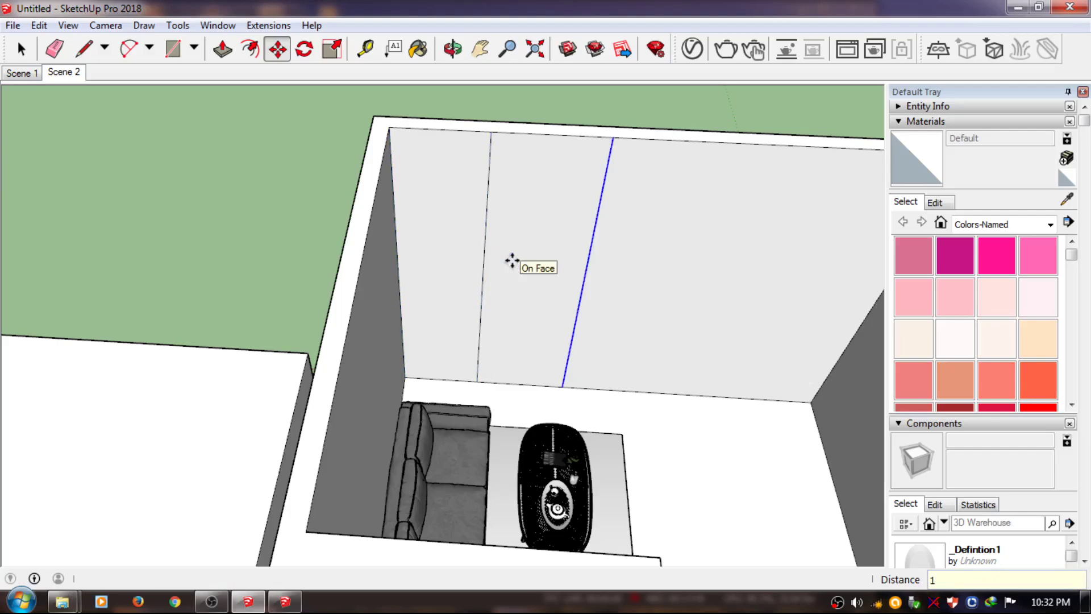
scroll(512, 260, up, 1)
ctrl+click(510, 377)
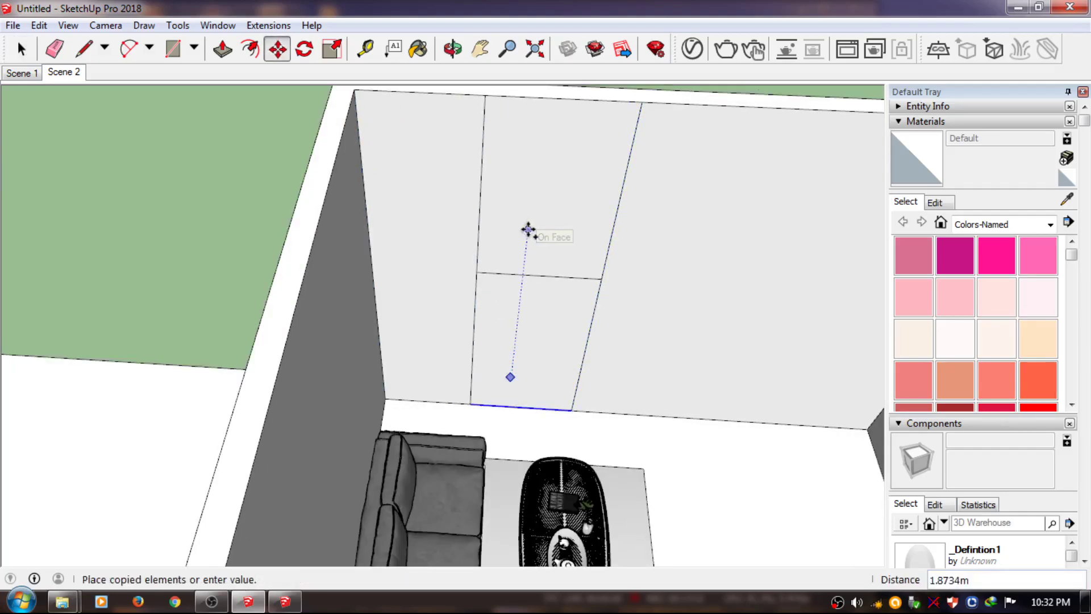
key(Return)
Erase unwanted edges and push the wall rectangle through to cut the window opening
key(e)
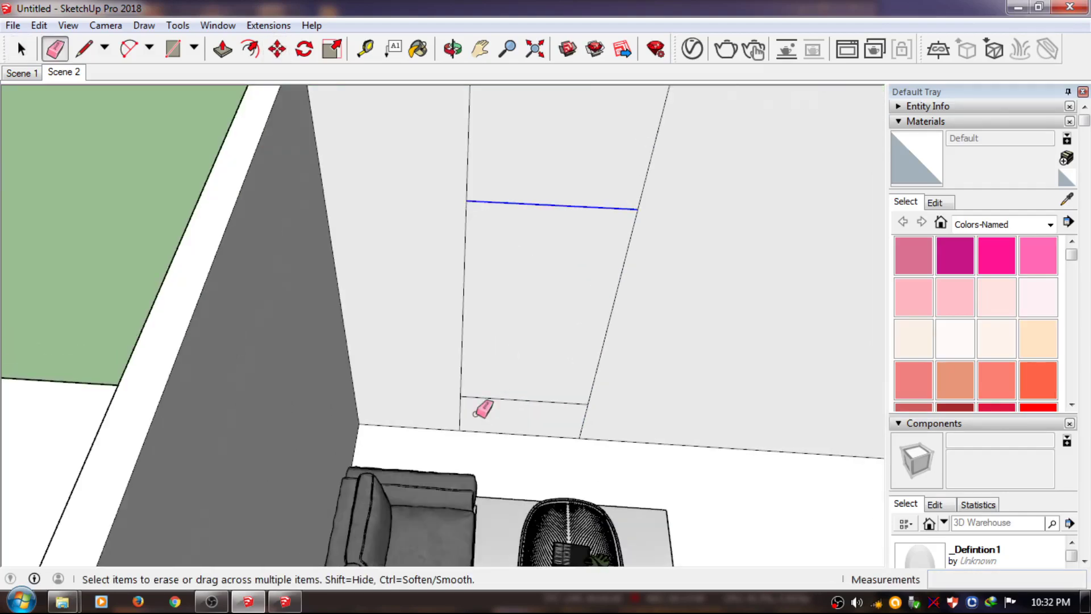
scroll(483, 407, down, 2)
scroll(549, 163, down, 2)
key(p)
click(563, 358)
click(609, 365)
Offset the slab's top face outline by .01 to form a thin rim
key(space)
mouse_move(609, 365)
middle_down()
mouse_move(327, 458)
mouse_move(274, 512)
mouse_move(436, 403)
middle_up()
scroll(353, 208, up, 3)
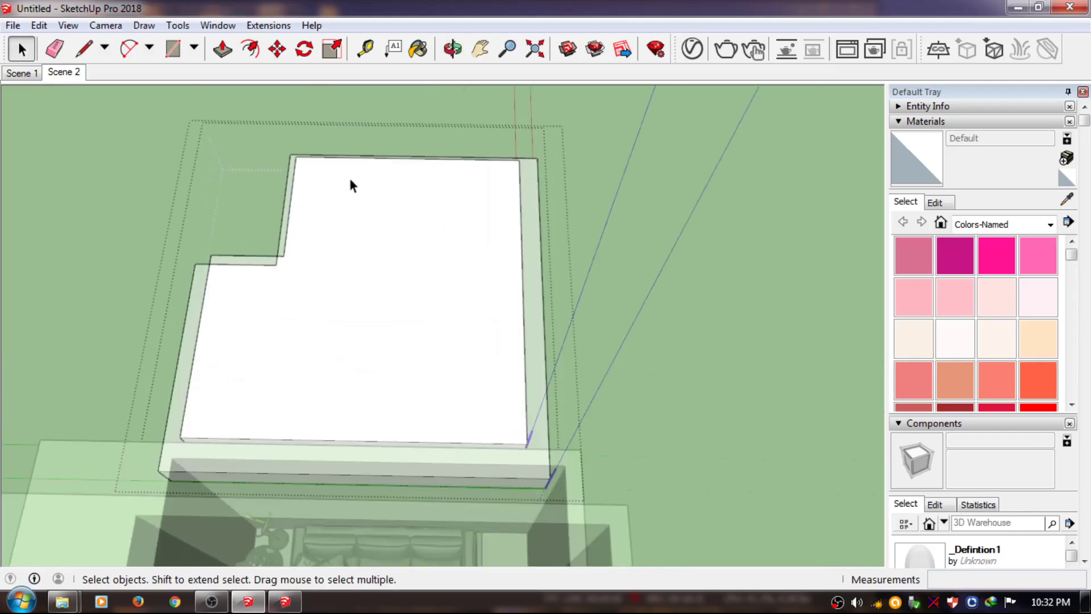
key(f)
click(261, 197)
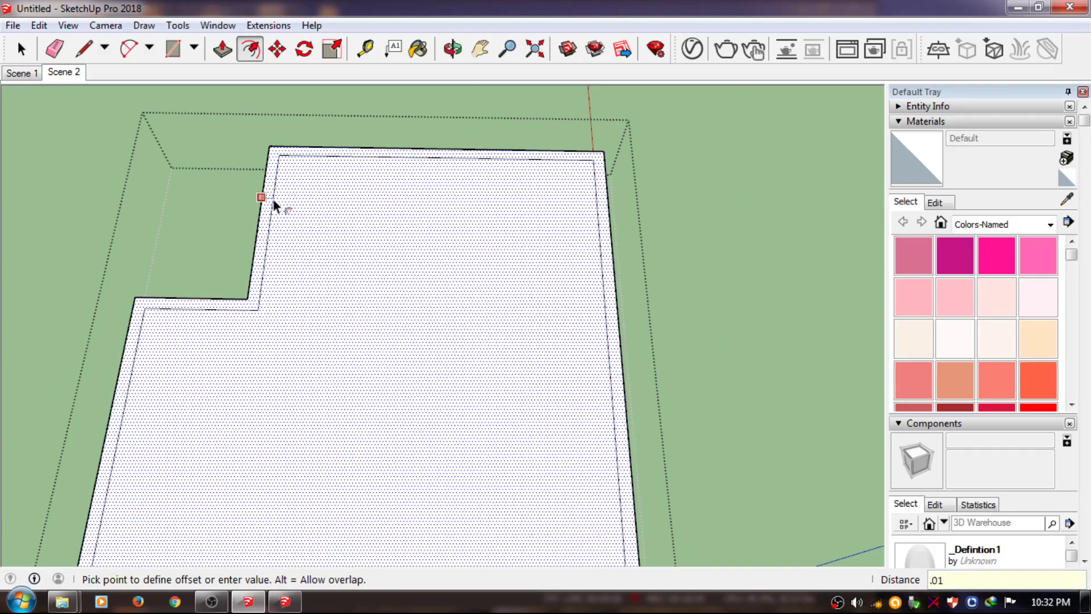
click(273, 198)
Finish the slab push, return to Scene 2, and orbit out to an aerial view
key(space)
scroll(250, 325, up, 5)
key(p)
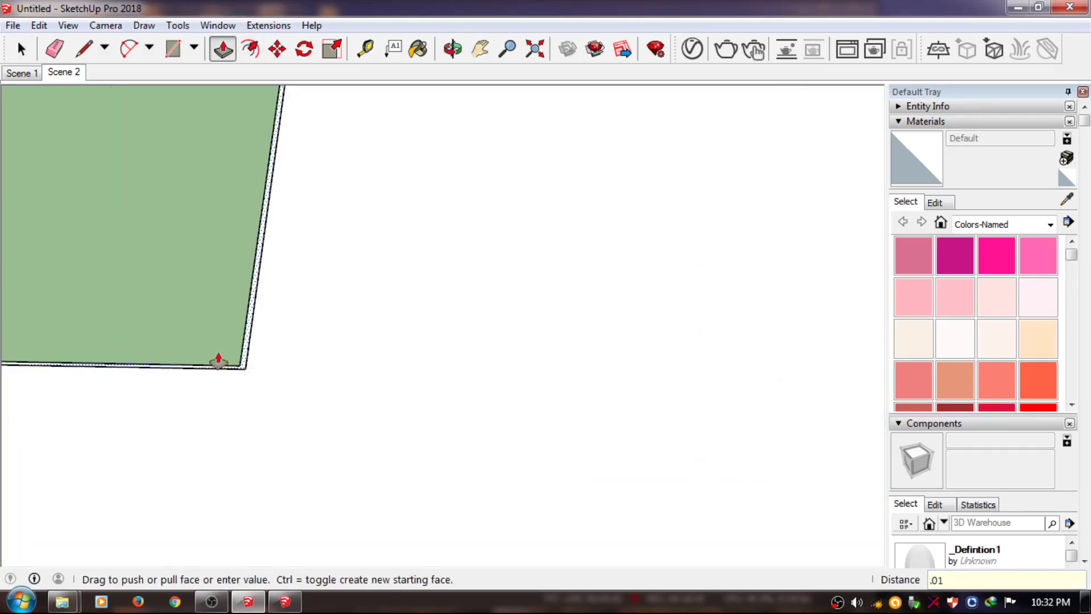
key(space)
click(59, 73)
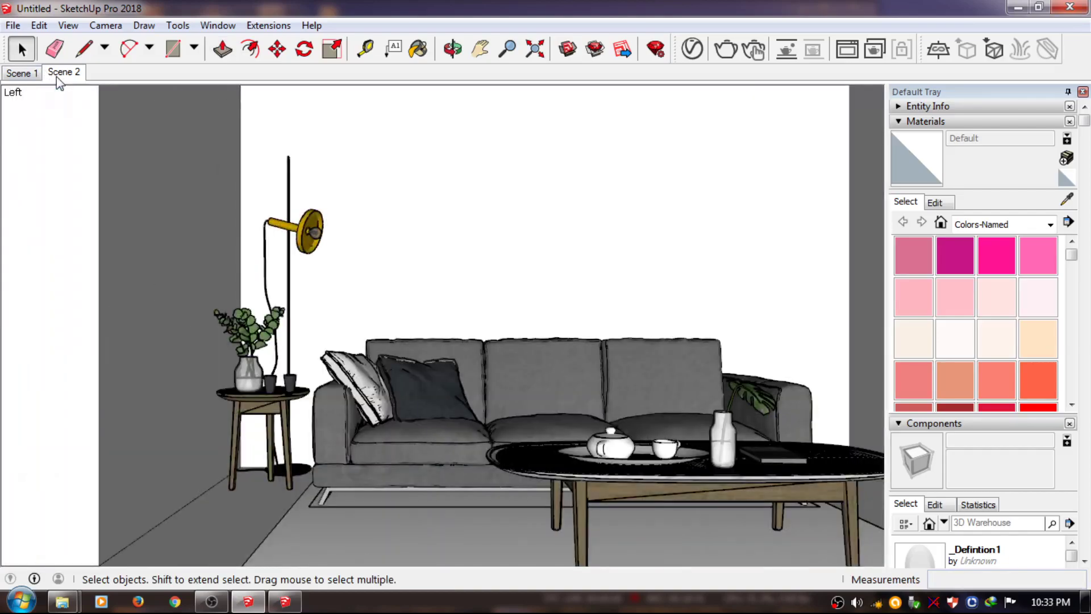
mouse_move(170, 227)
middle_down()
mouse_move(361, 366)
mouse_move(425, 537)
middle_up()
Draw a 1 by 1.5 rectangle on the ground beside the building
key(r)
click(425, 538)
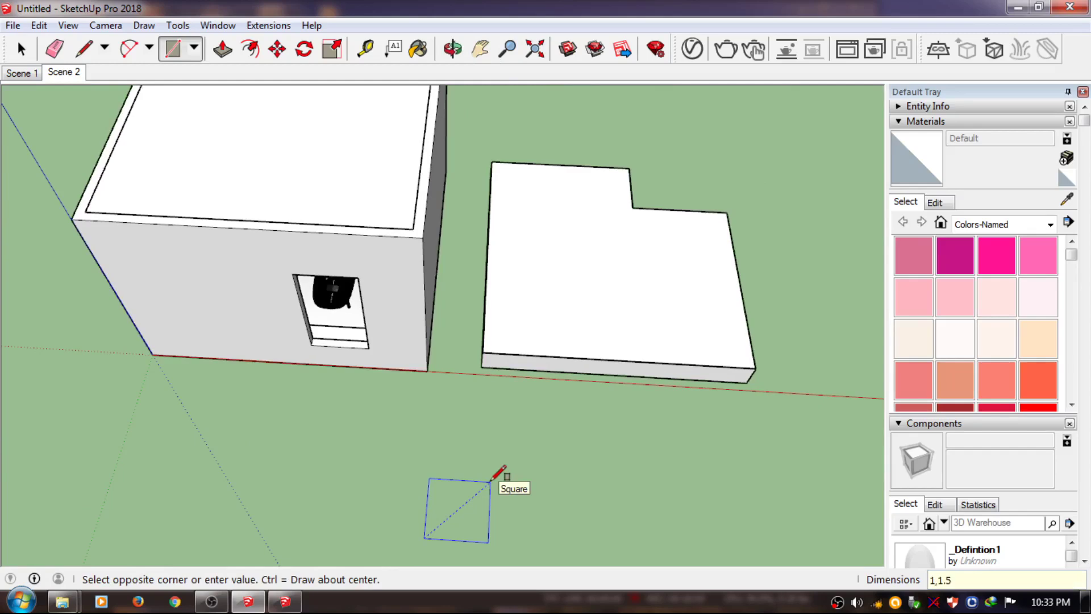
scroll(425, 432, up, 2)
key(m)
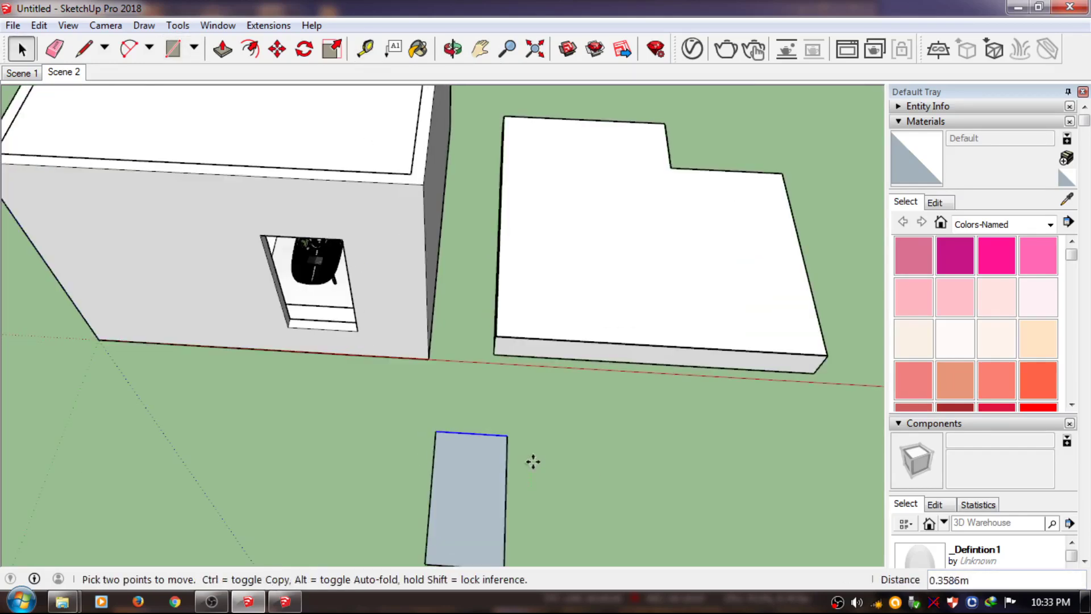
Group the rectangle, convert it to a component, and edit it with the Doors and Windows extension
right_click(498, 453)
click(560, 301)
right_click(480, 475)
click(567, 301)
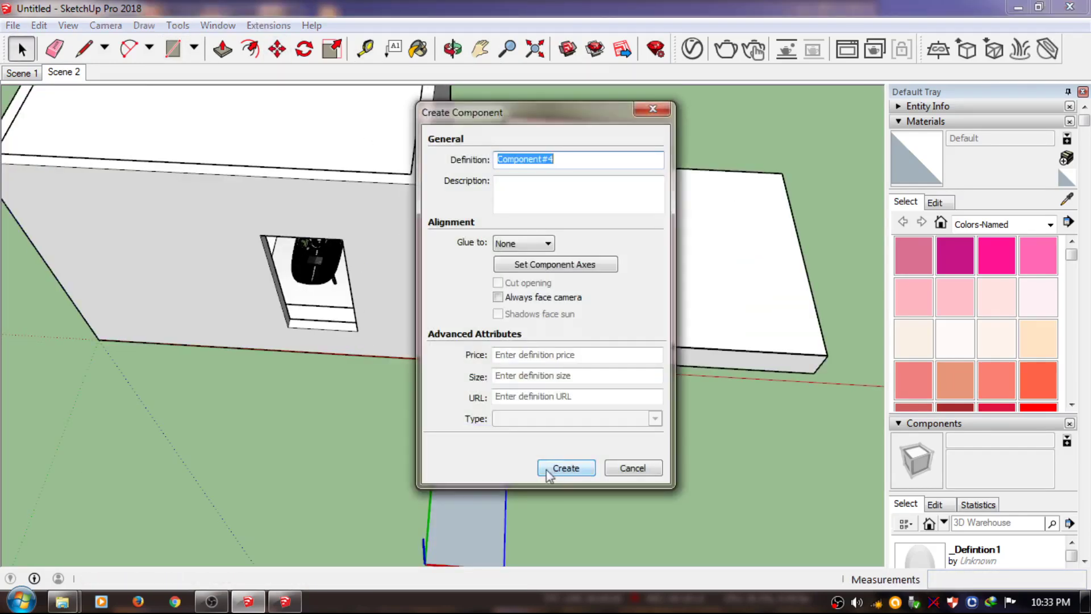
click(563, 463)
double_click(473, 481)
click(472, 482)
click(268, 25)
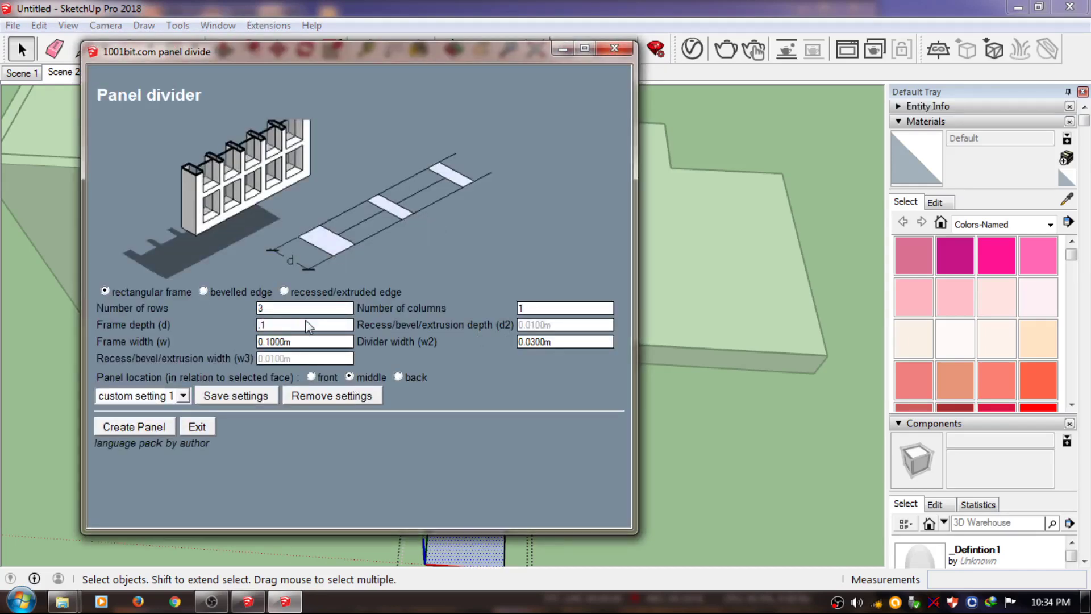
Apply the Panel divider with a .025 value to build the three-row frame, viewed from top
text(.025)
click(134, 426)
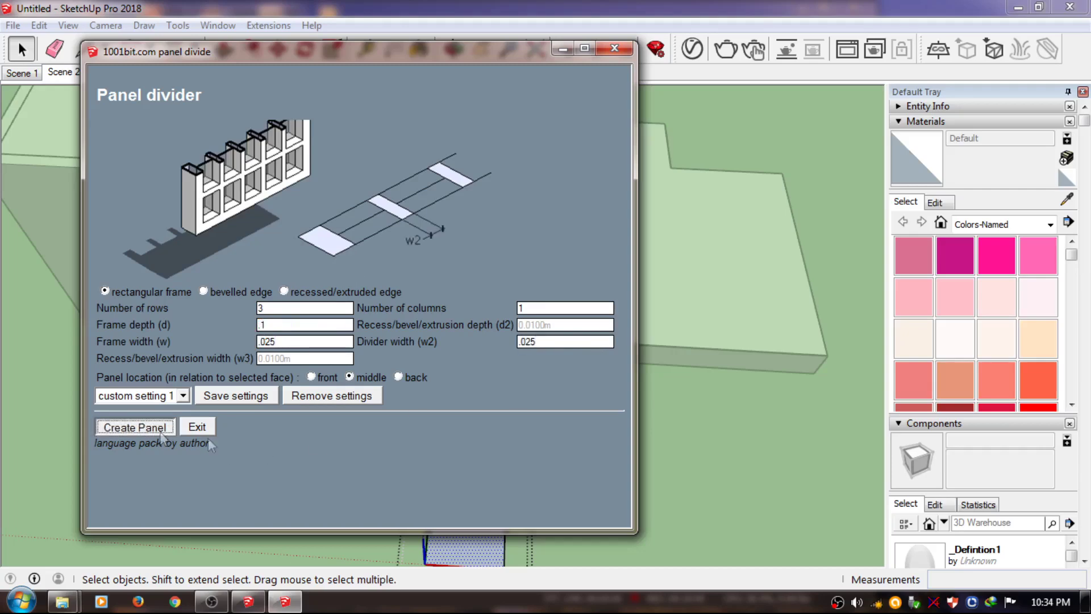
click(105, 25)
click(329, 79)
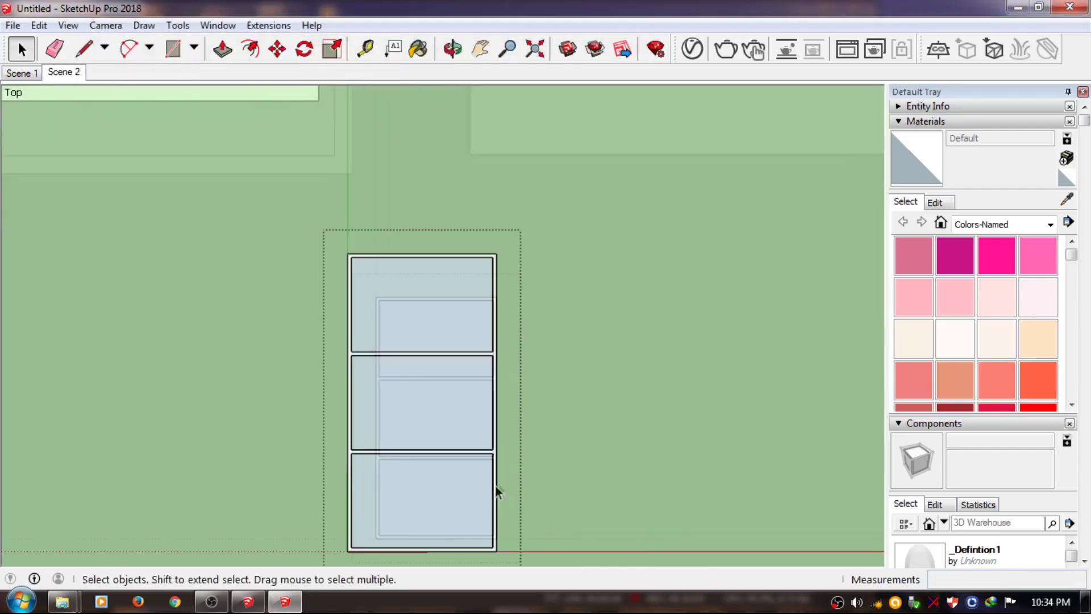
Measure the frame in top view and pick a start point for moving the divider
key(t)
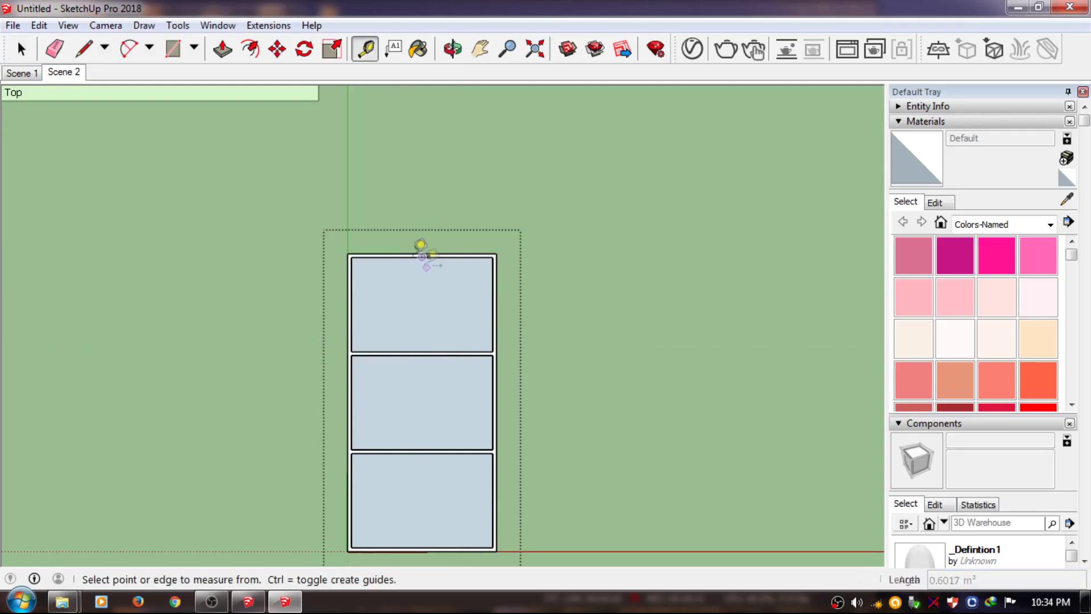
double_click(422, 499)
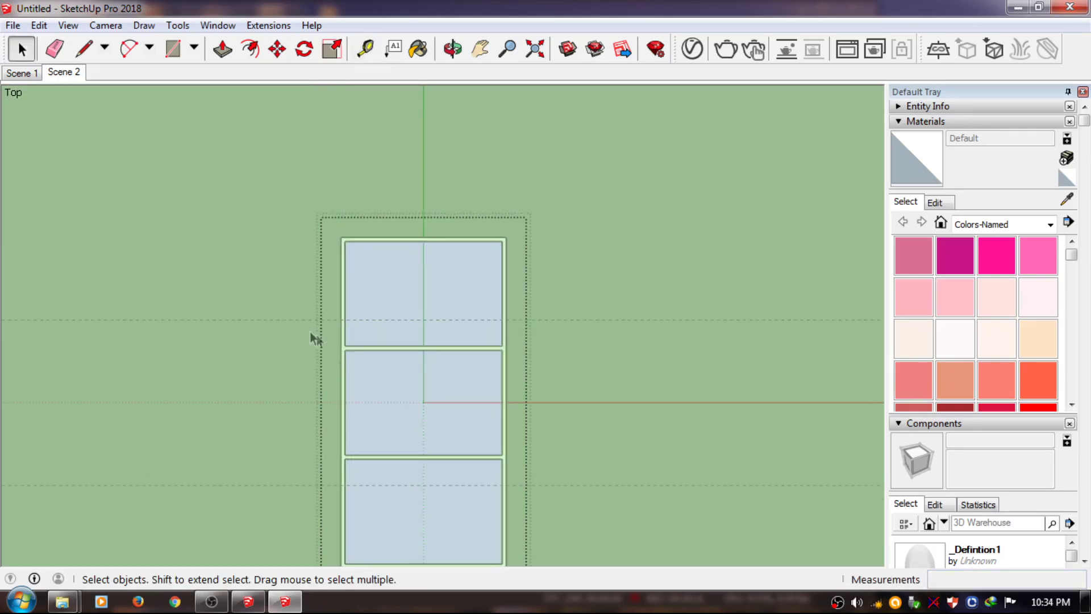
key(m)
click(438, 261)
Move the dividing line so it sits at the top of the bottom pane
key(m)
key(space)
scroll(432, 403, up, 2)
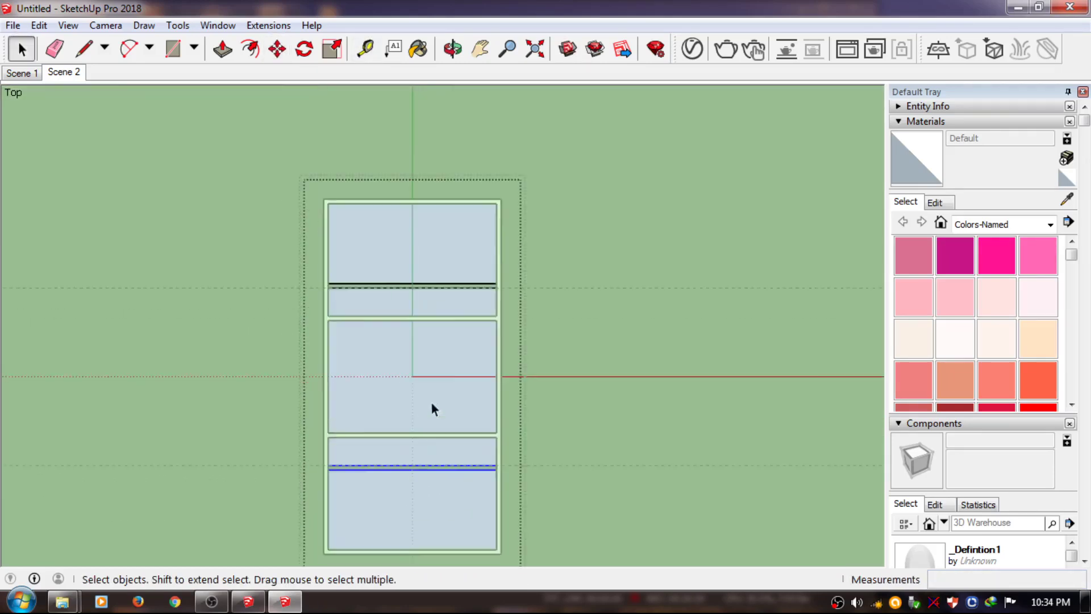
scroll(404, 316, up, 2)
key(m)
scroll(411, 341, up, 1)
click(396, 451)
key(space)
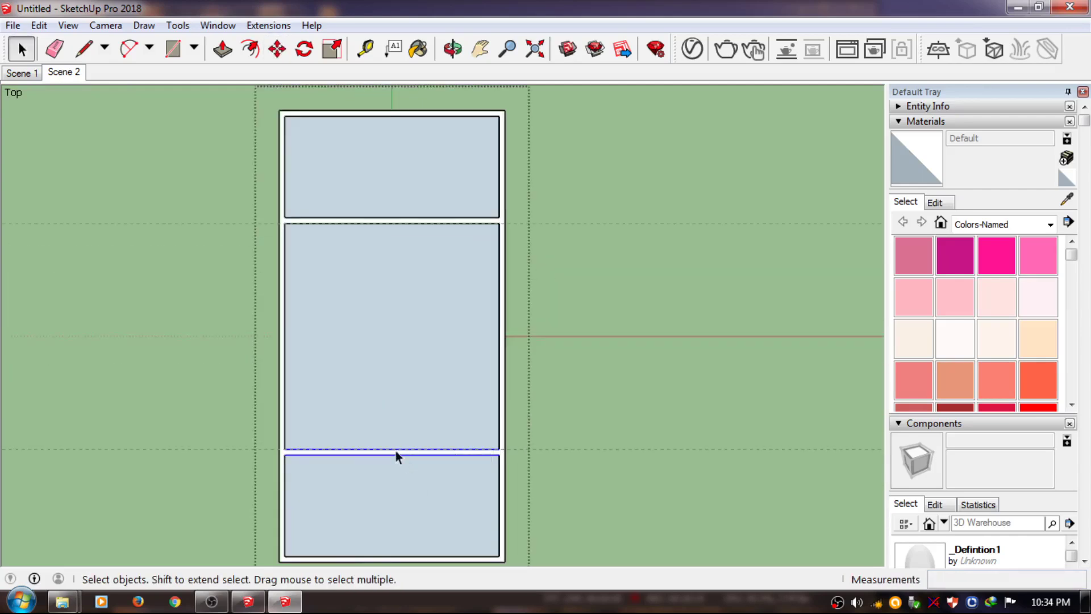
click(392, 223)
Extrude the middle and bottom panels to match the top panel's height
key(space)
scroll(409, 283, down, 3)
middle_drag(409, 282, 475, 273)
key(p)
double_click(347, 328)
double_click(288, 474)
key(m)
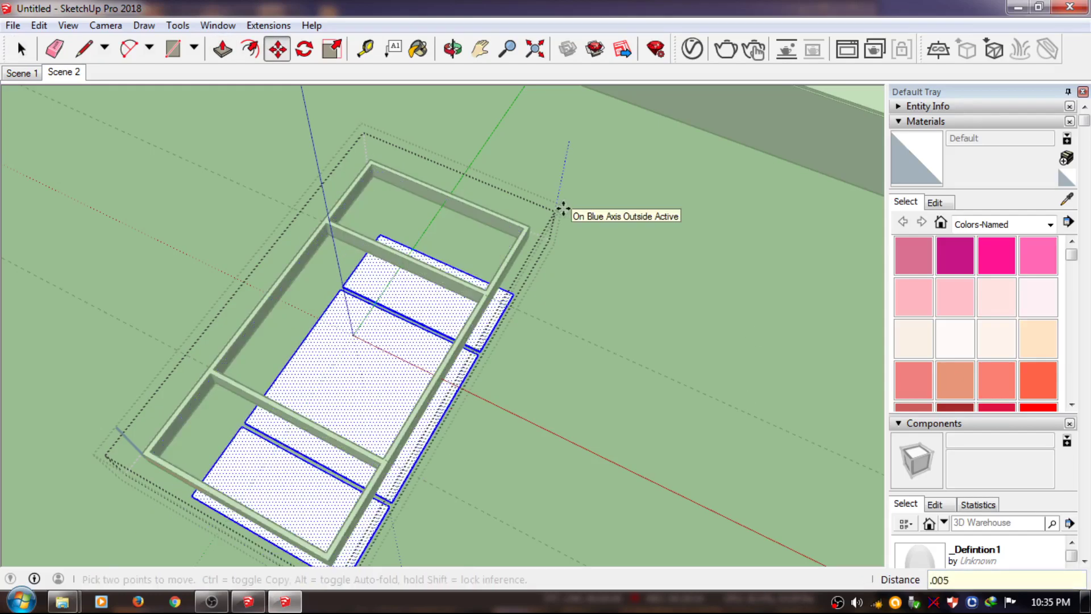
click(562, 209)
key(space)
Select the whole window frame and rotate it about its corner to stand upright
scroll(400, 237, down, 2)
mouse_move(281, 298)
middle_down()
mouse_move(412, 278)
mouse_move(390, 316)
mouse_move(446, 305)
middle_up()
triple_click(413, 278)
scroll(445, 304, up, 3)
key(q)
click(607, 295)
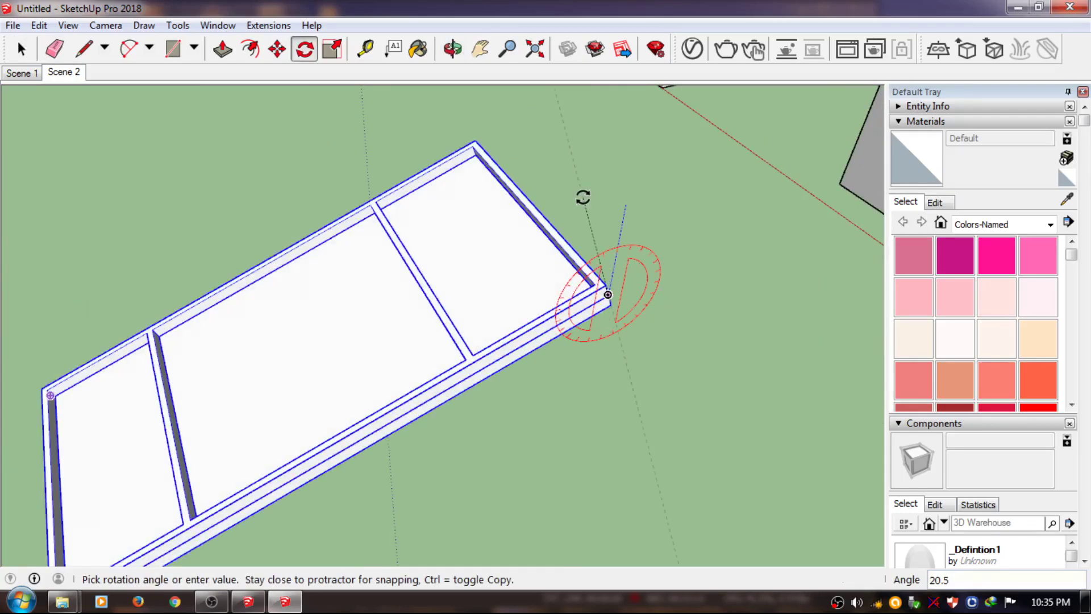
click(584, 195)
key(m)
Orbit out to the whole building and set the Materials library list to In Model
scroll(594, 312, down, 3)
scroll(580, 355, up, 5)
key(h)
key(m)
key(o)
mouse_move(652, 470)
mouse_down()
mouse_move(515, 227)
mouse_move(146, 164)
mouse_up()
key(space)
click(146, 164)
click(1050, 224)
click(973, 237)
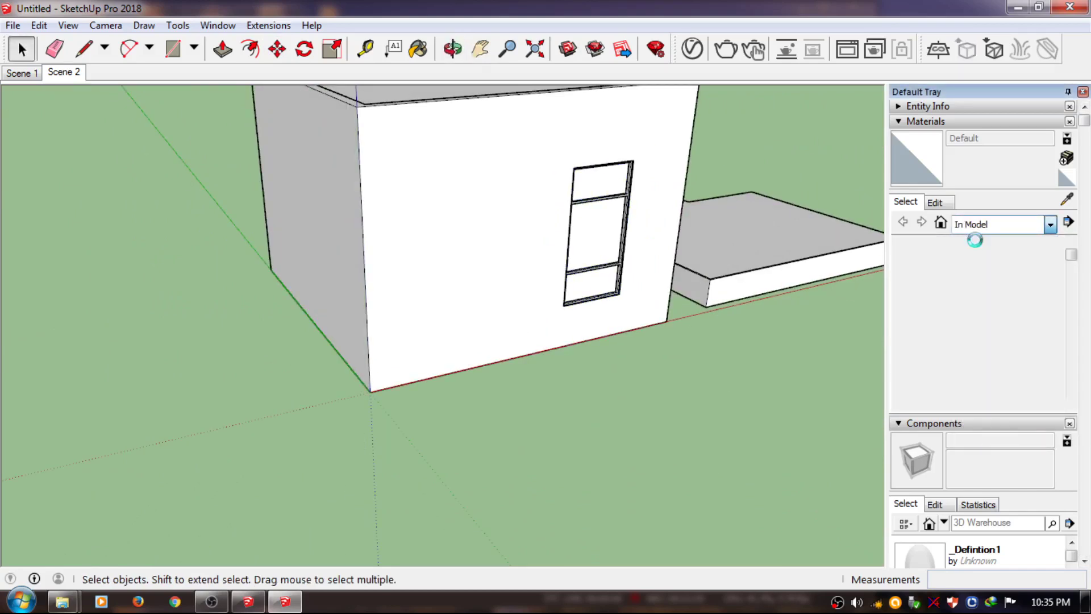
Paint the walls with the Polished Concrete Old material
click(1071, 404)
scroll(1078, 408, down, 2)
click(955, 338)
click(513, 236)
Paint the window frame Charcoal black
scroll(518, 180, up, 3)
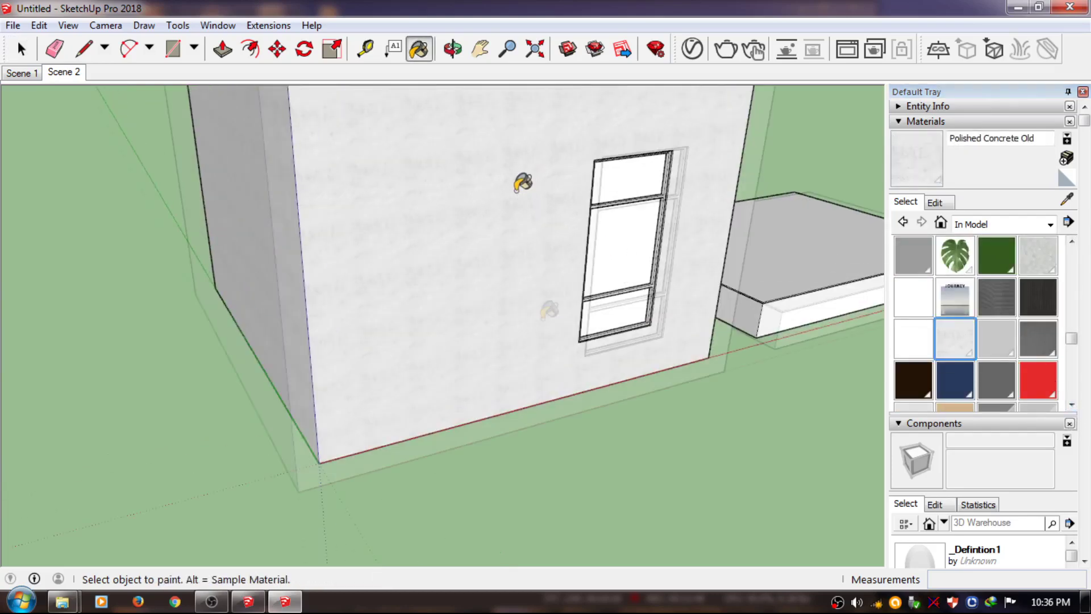
scroll(677, 185, up, 3)
scroll(677, 185, up, 2)
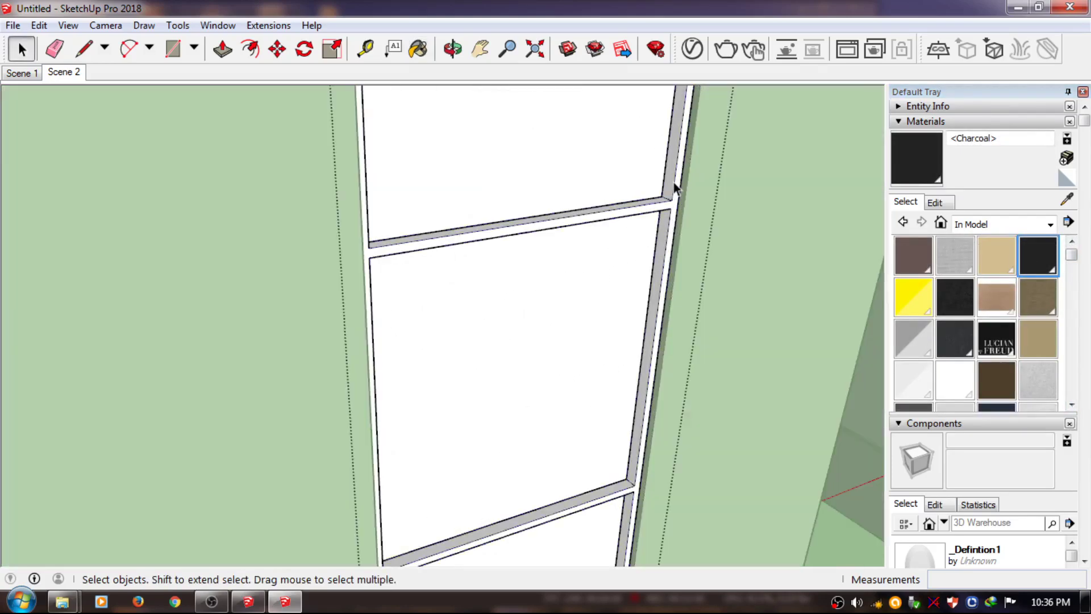
scroll(673, 182, up, 1)
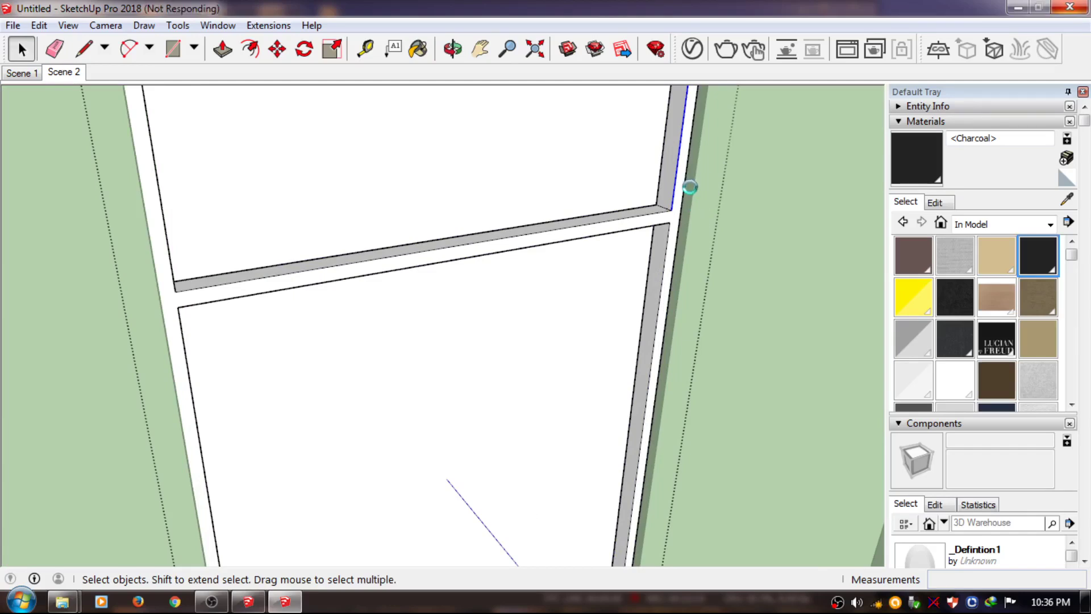
key(b)
key(space)
key(b)
click(684, 165)
Paint the window panes with Translucent_Glass_Gray
key(space)
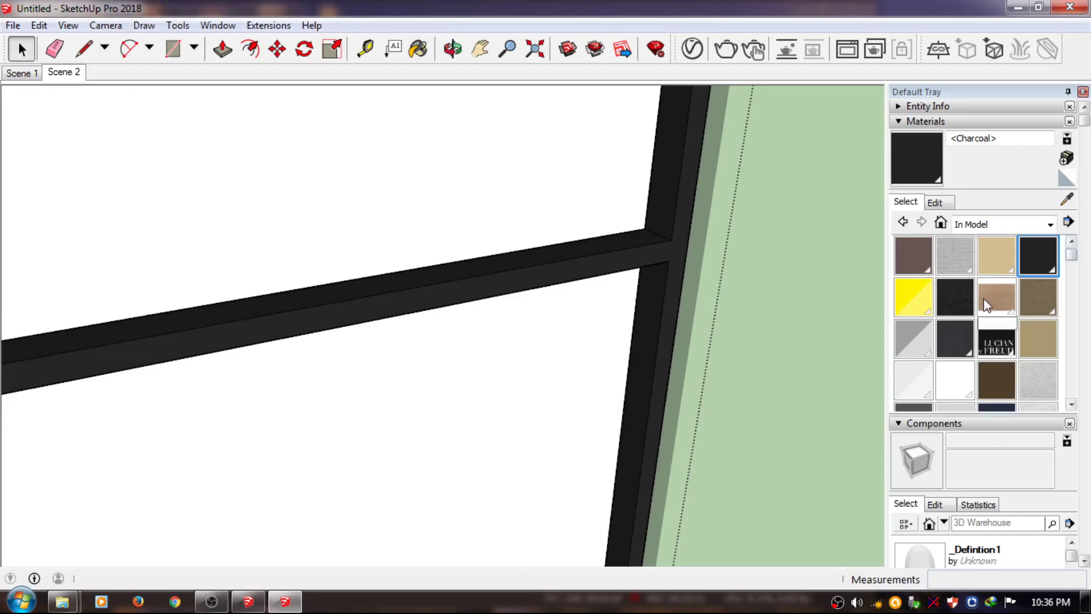
click(913, 338)
scroll(1023, 313, down, 3)
scroll(1045, 304, down, 2)
key(b)
click(629, 166)
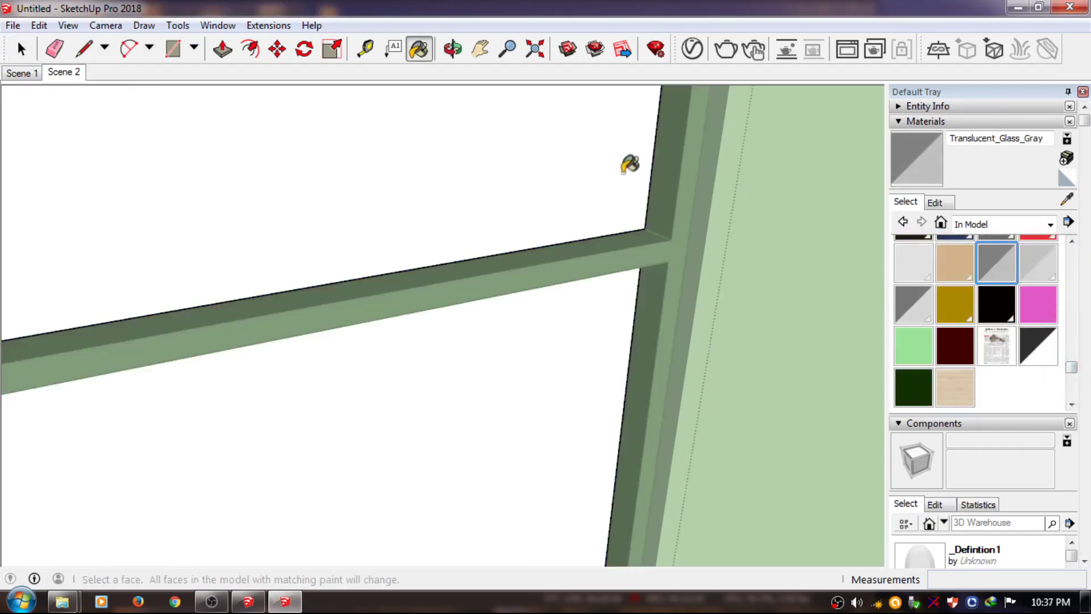
key(space)
Hide the roof to see inside the room
scroll(568, 239, up, 5)
scroll(568, 353, up, 4)
right_click(338, 194)
click(374, 188)
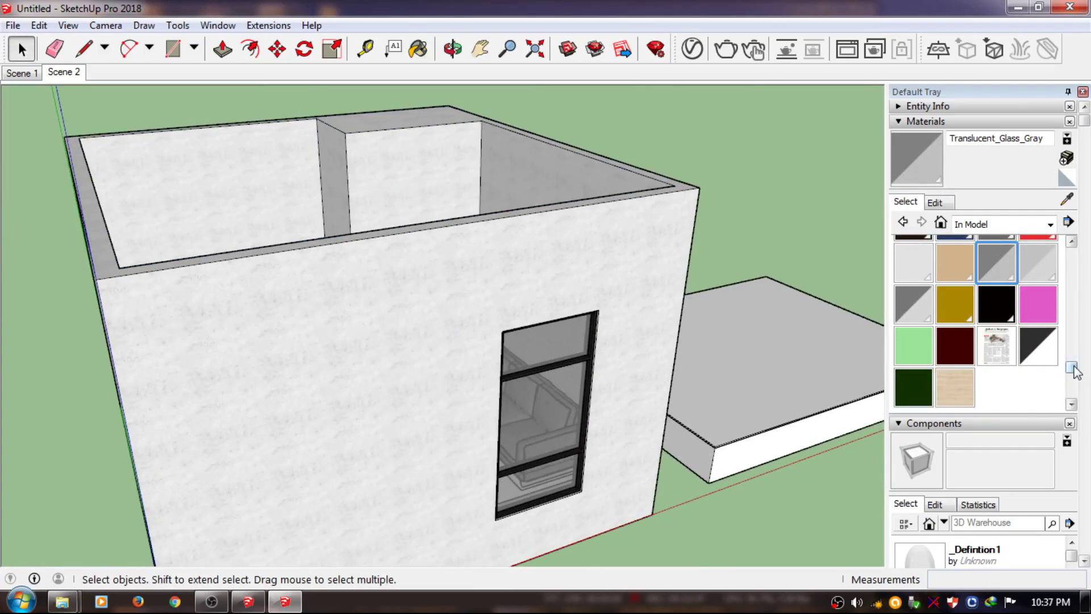
Paint the floor with the wood material and set its texture width to 2.5
scroll(1032, 322, down, 3)
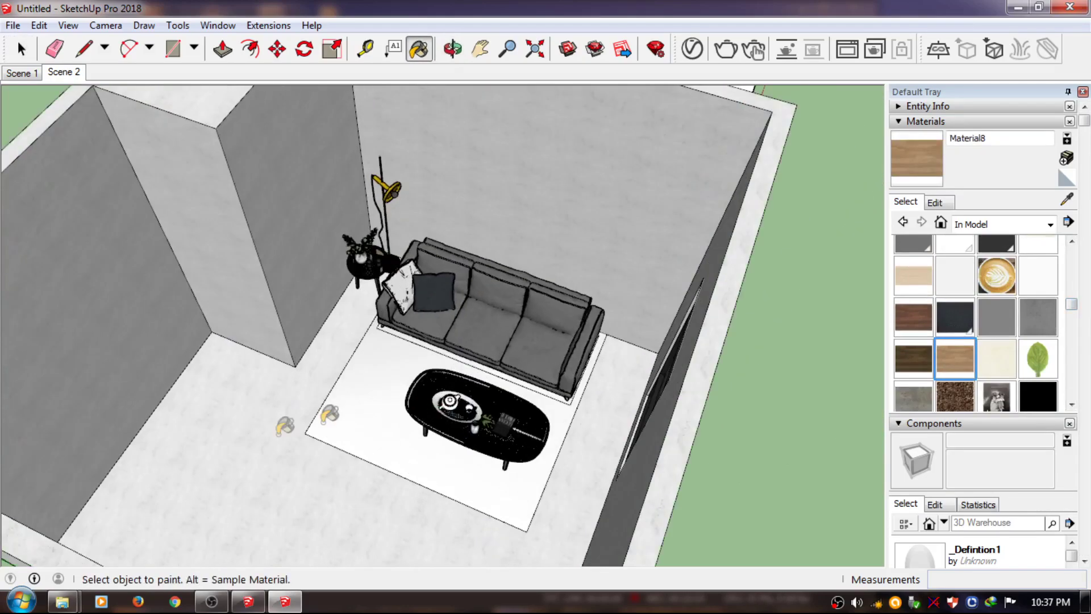
click(316, 418)
key(space)
click(934, 201)
text(2.5)
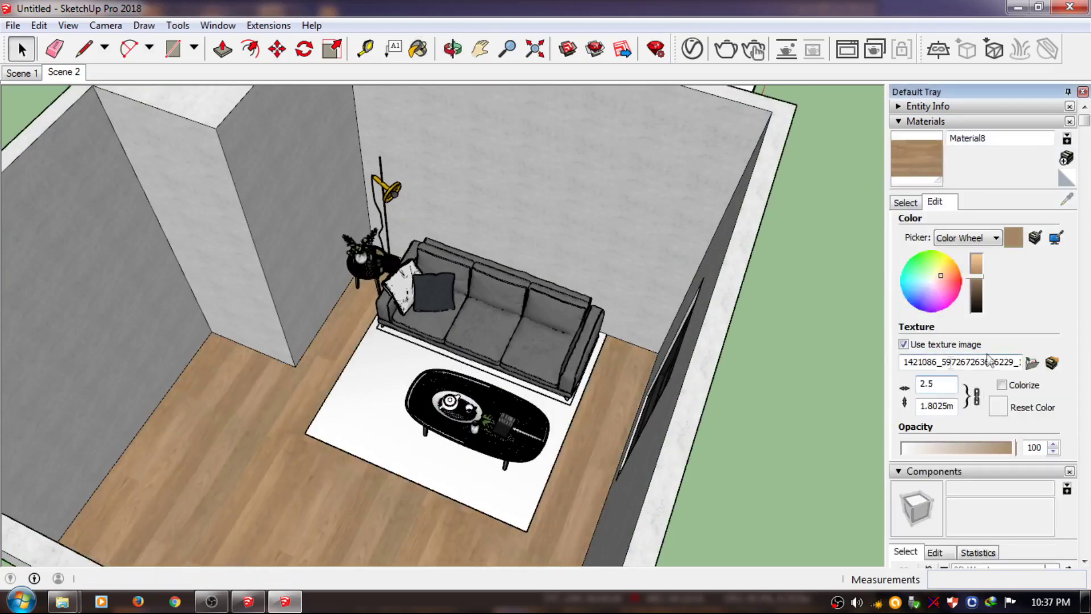
click(905, 203)
Paint the rug with the grey 12_s21 material
click(955, 255)
scroll(338, 421, up, 3)
scroll(341, 432, up, 3)
ctrl+click(348, 442)
key(space)
scroll(335, 443, up, 3)
scroll(373, 493, down, 4)
scroll(483, 472, up, 3)
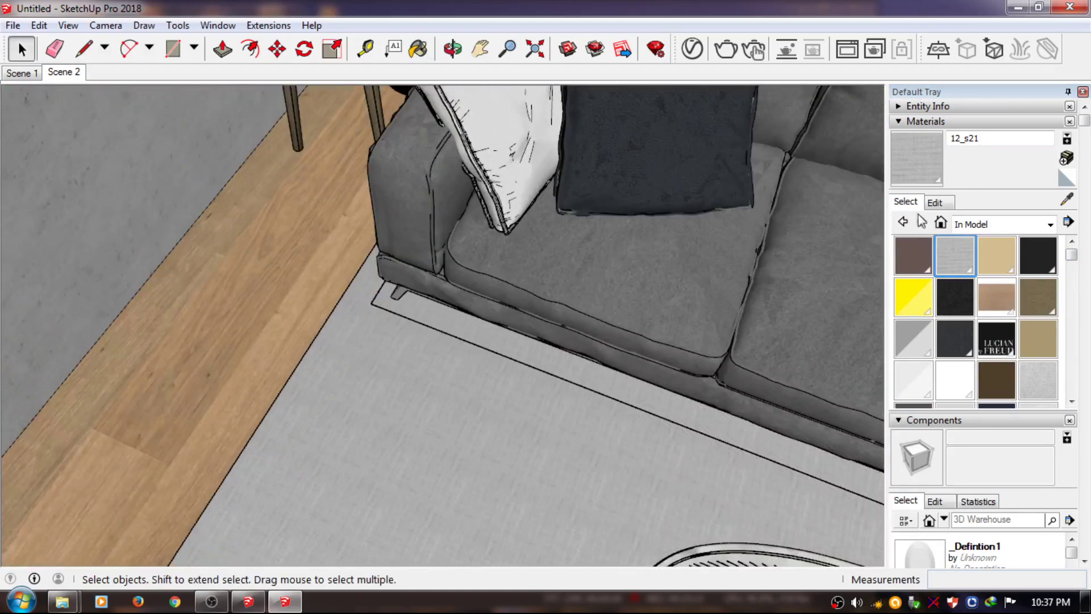
Pick the fabric material from the in-model swatches
scroll(568, 457, up, 2)
scroll(567, 452, down, 3)
click(1038, 380)
scroll(604, 383, up, 2)
scroll(604, 383, up, 2)
scroll(605, 384, down, 3)
Orbit the view and paint the back wall with grey Material6
key(o)
drag(592, 382, 689, 273)
scroll(1039, 278, down, 3)
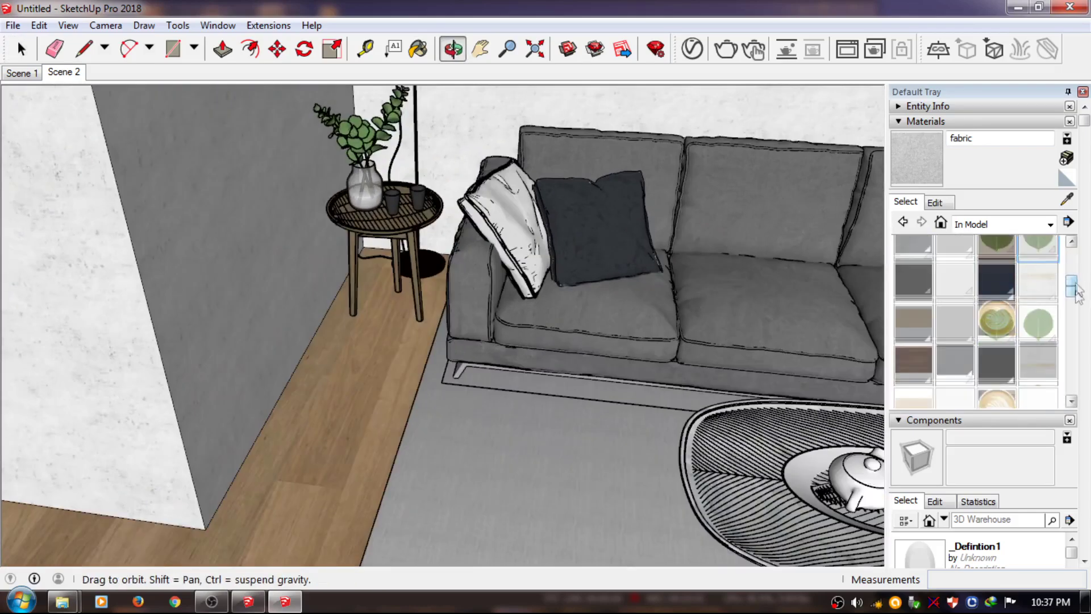
click(1038, 278)
click(694, 97)
key(space)
Return to Scene 2, move in on the sofa, and pick the khung kinh material
click(61, 73)
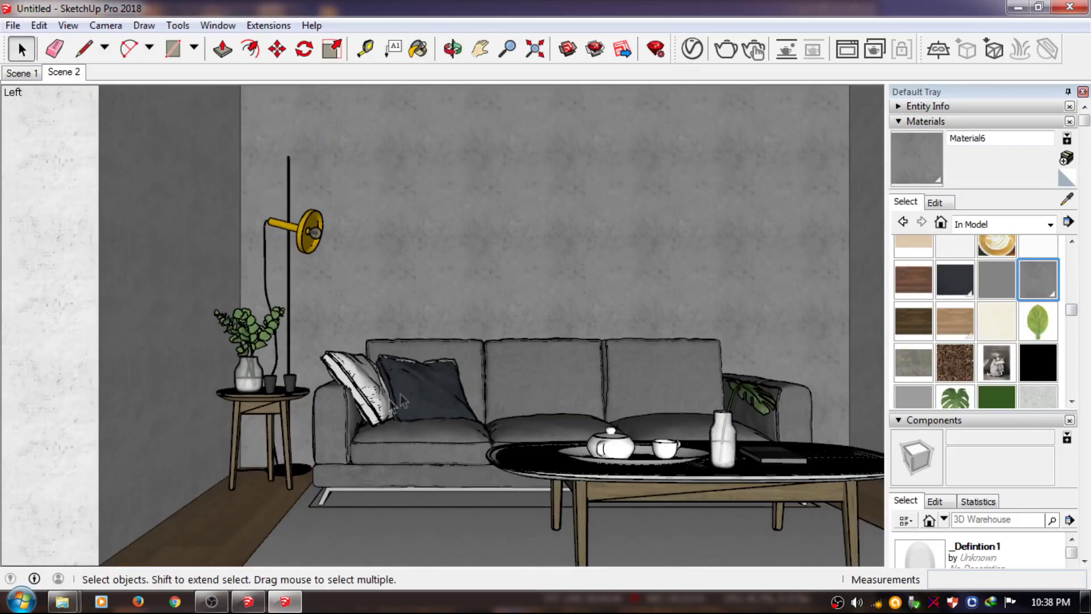
scroll(399, 403, up, 3)
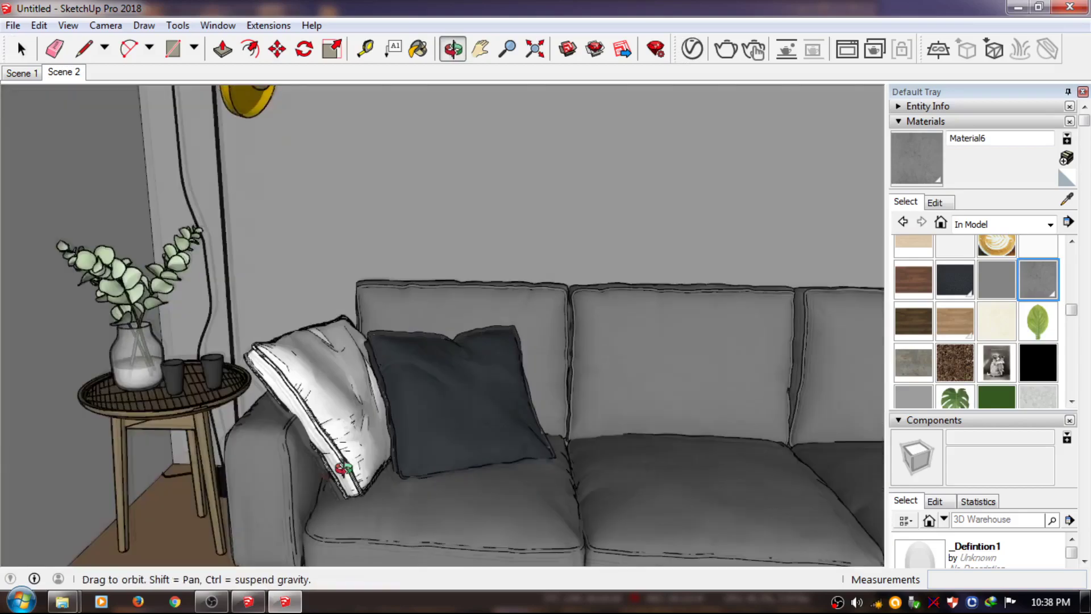
middle_drag(400, 403, 1072, 307)
scroll(1038, 318, up, 3)
click(1038, 390)
key(space)
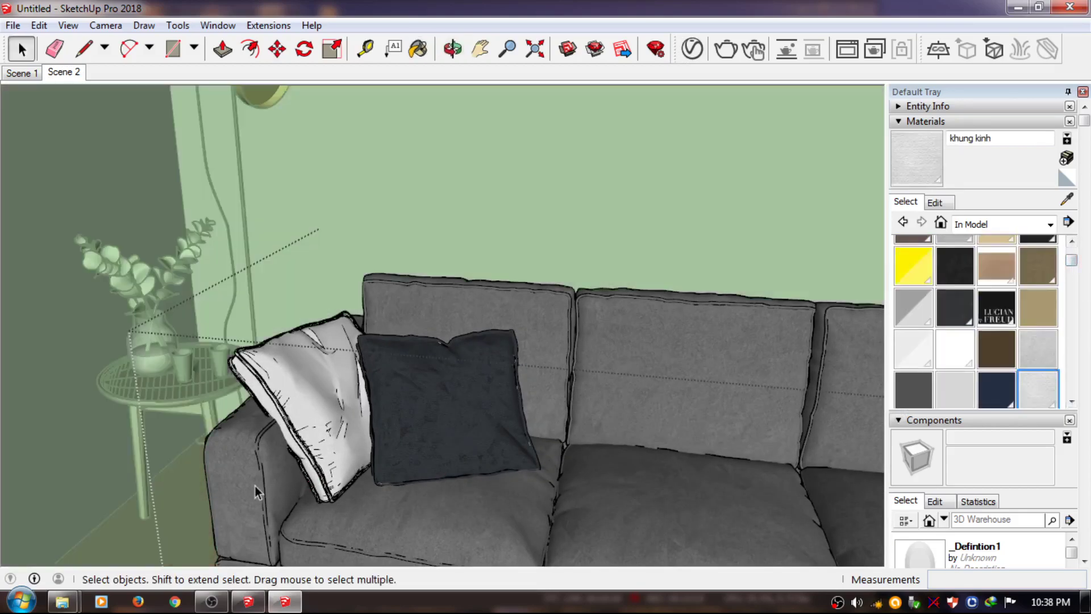
Try painting the sofa arm white, then undo it
scroll(255, 485, up, 2)
scroll(247, 492, up, 3)
scroll(244, 465, up, 2)
key(b)
click(244, 466)
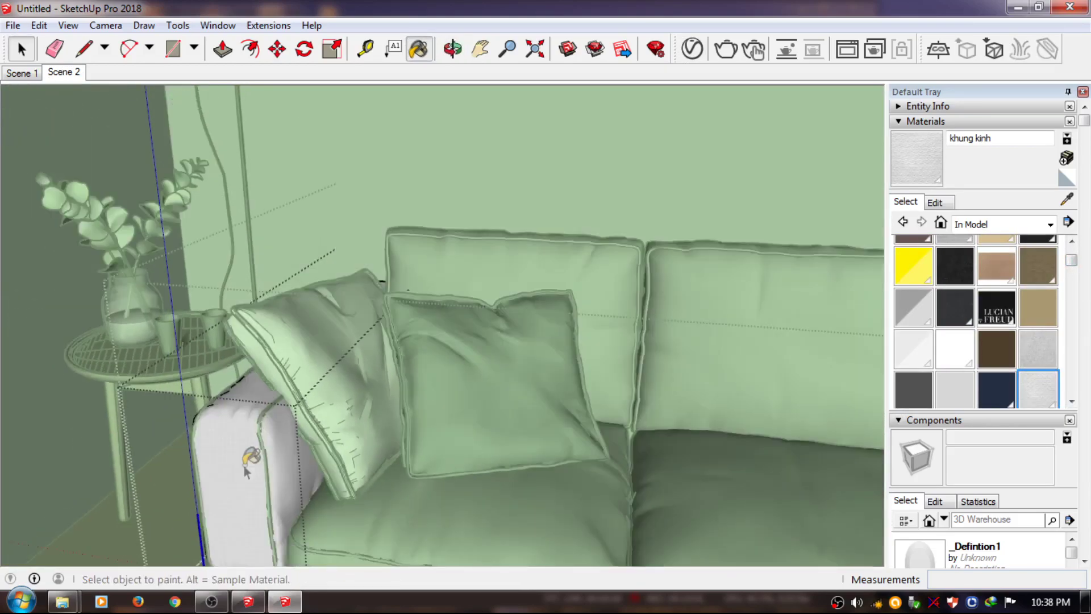
key(space)
scroll(268, 466, up, 2)
key(ctrl+z)
Zoom in on the sofa and select its base
scroll(268, 464, up, 2)
scroll(346, 370, up, 4)
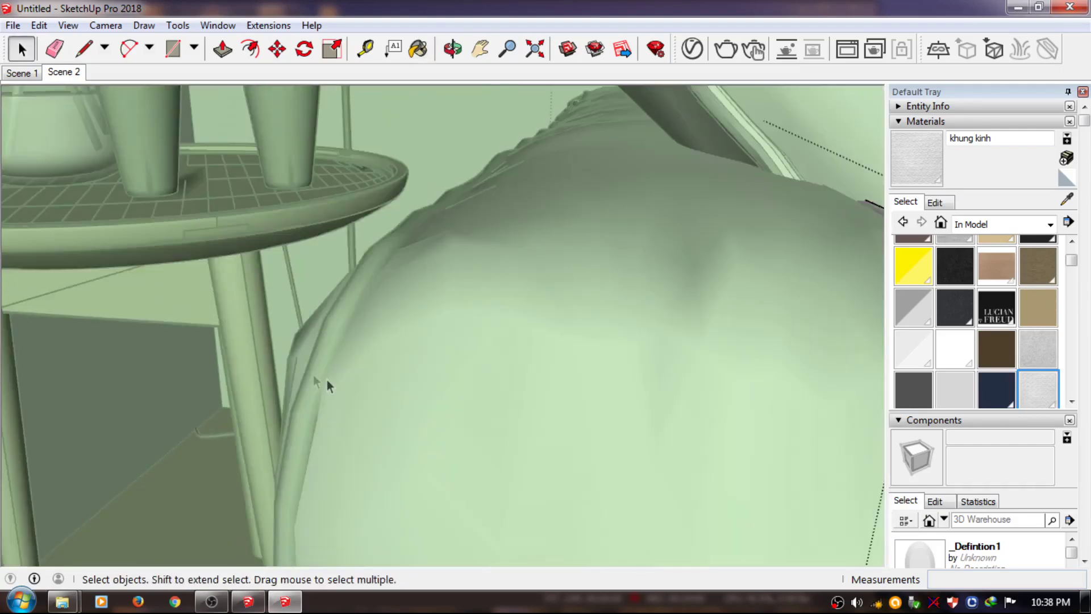
scroll(259, 347, down, 3)
scroll(490, 383, down, 3)
click(341, 520)
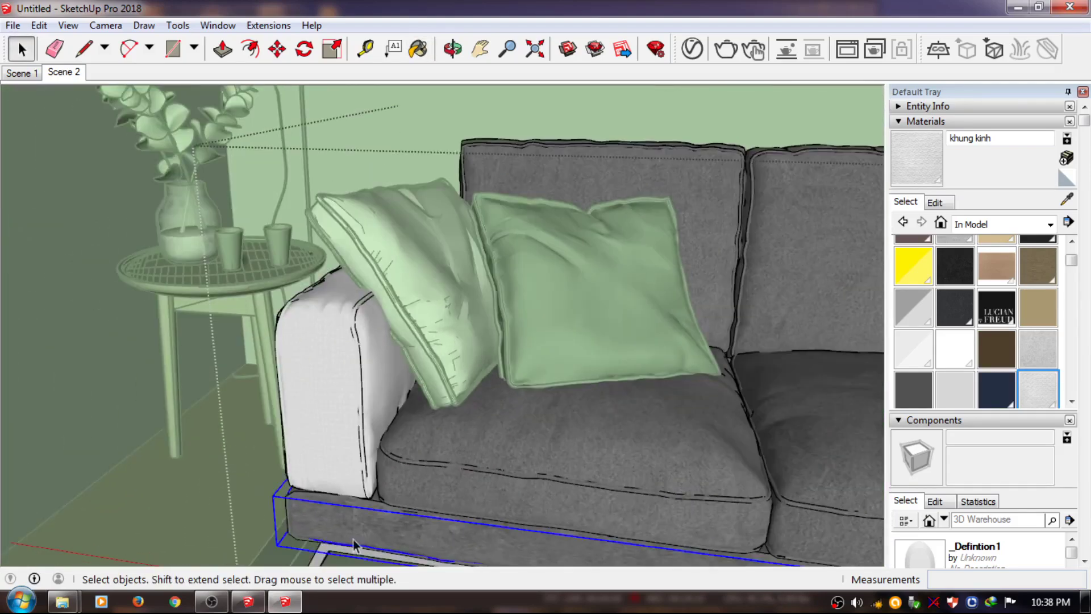
scroll(217, 508, up, 3)
Paint the sofa base white, then undo the paint after a redo
key(b)
click(279, 530)
scroll(189, 448, up, 3)
key(space)
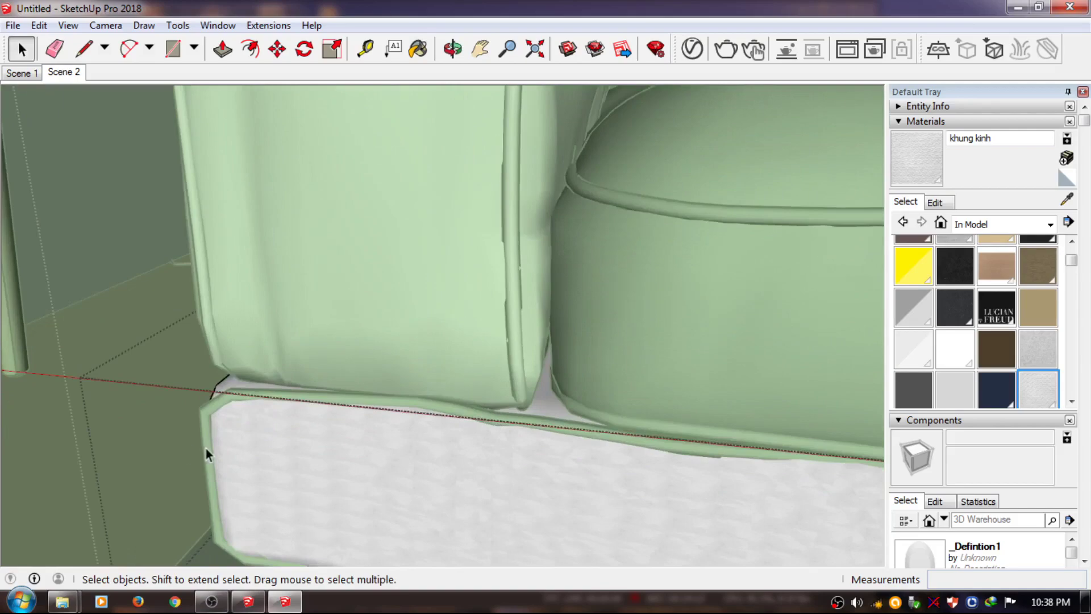
key(ctrl+z)
key(ctrl+y)
key(ctrl+z)
scroll(185, 419, down, 1)
Select the seat cushion, paint it white, then undo it
scroll(583, 233, down, 3)
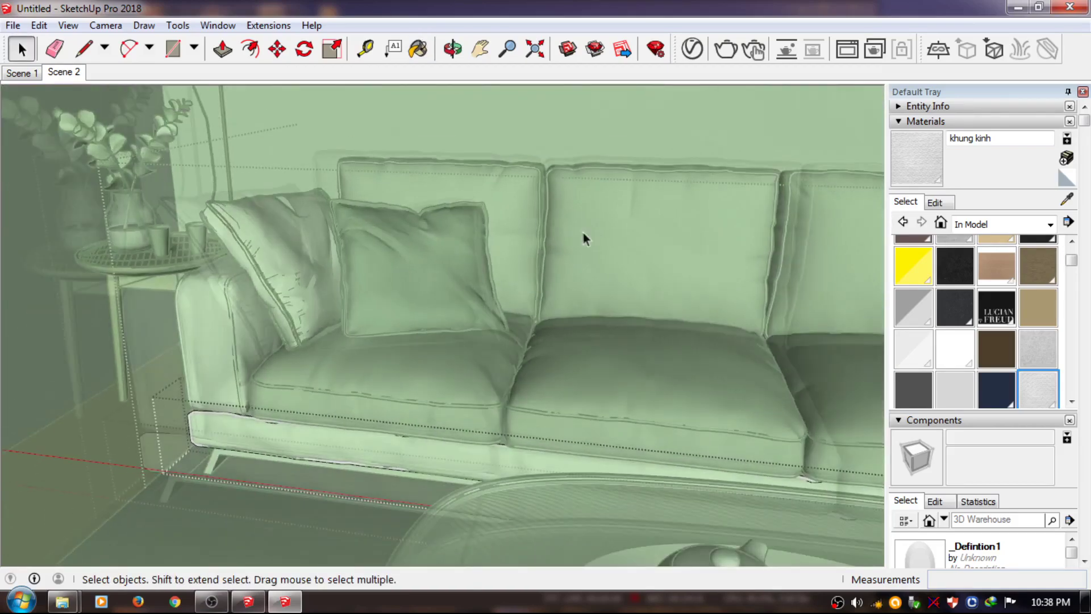
scroll(398, 421, up, 1)
click(398, 420)
key(b)
click(349, 415)
key(space)
scroll(417, 459, up, 3)
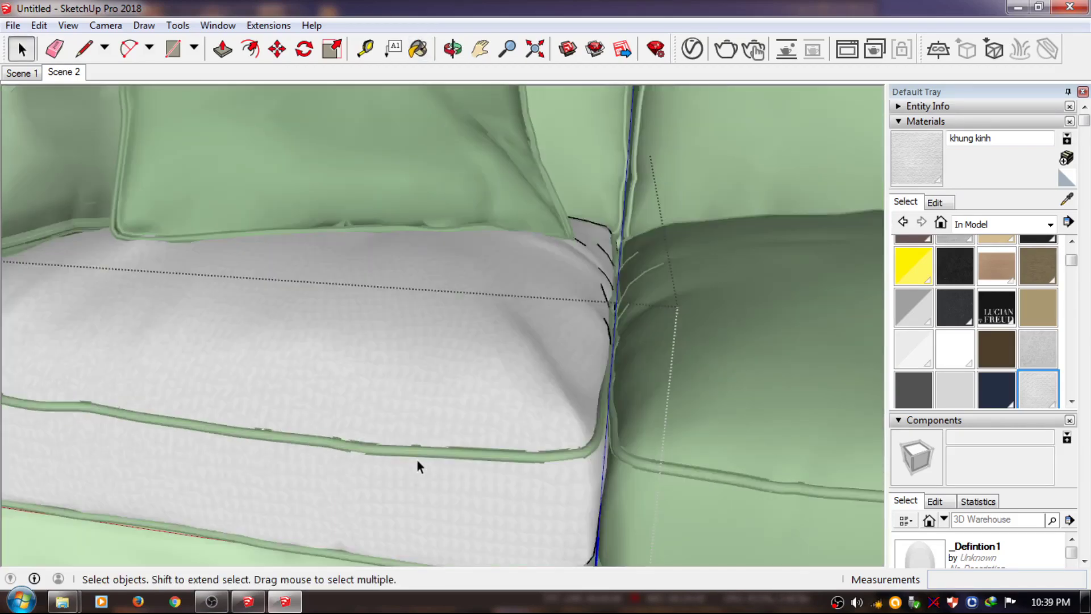
key(ctrl+z)
Orbit out to see the whole sofa, then view the cushions from a new angle
scroll(411, 455, down, 1)
scroll(439, 526, down, 1)
scroll(434, 511, down, 1)
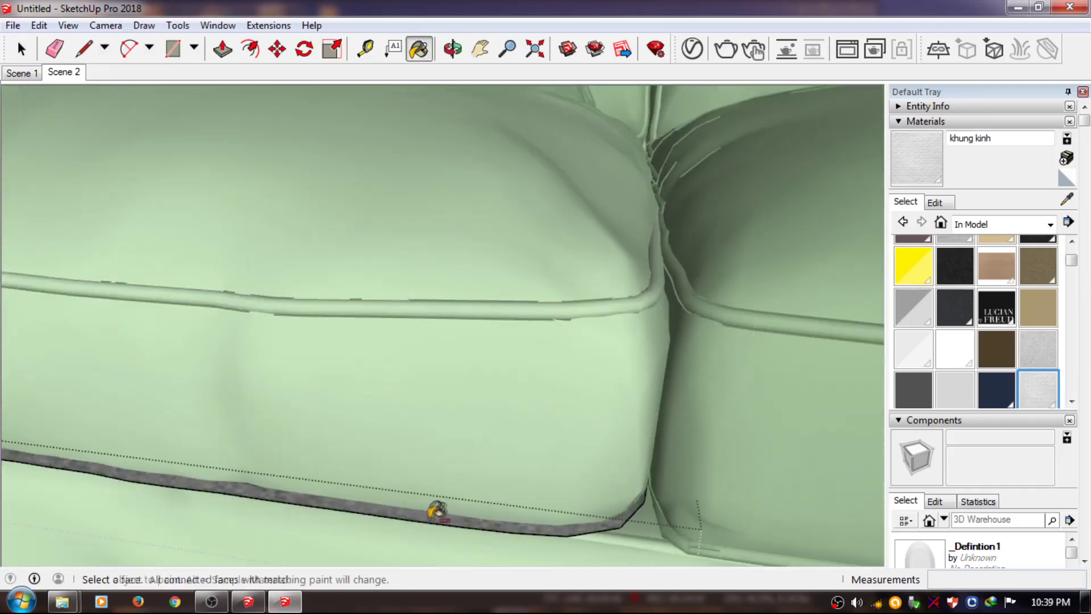
scroll(417, 459, down, 1)
middle_drag(417, 459, 470, 451)
scroll(449, 397, up, 2)
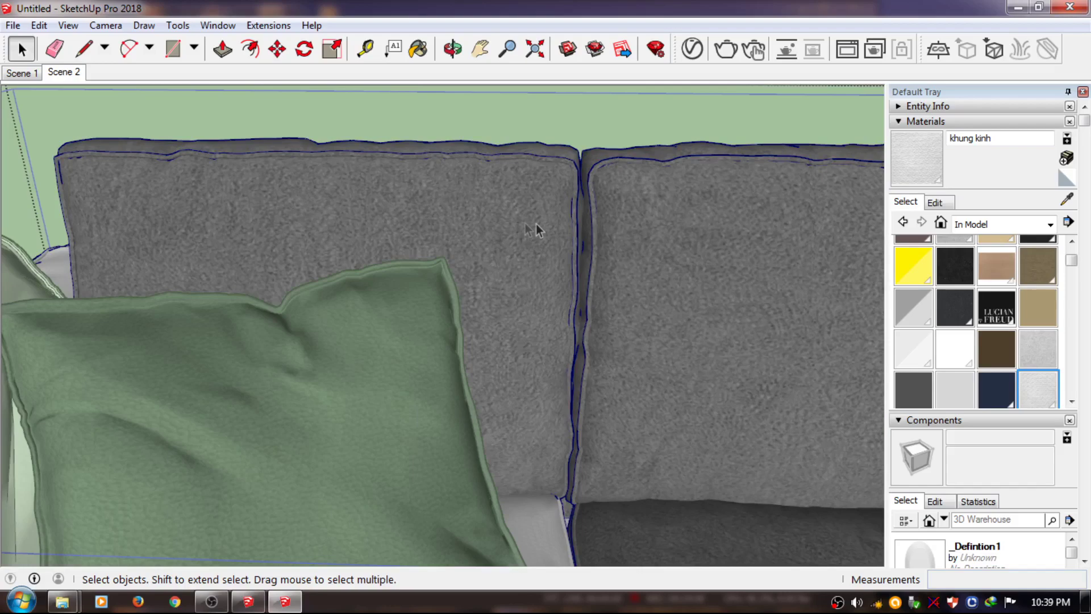
scroll(511, 210, up, 3)
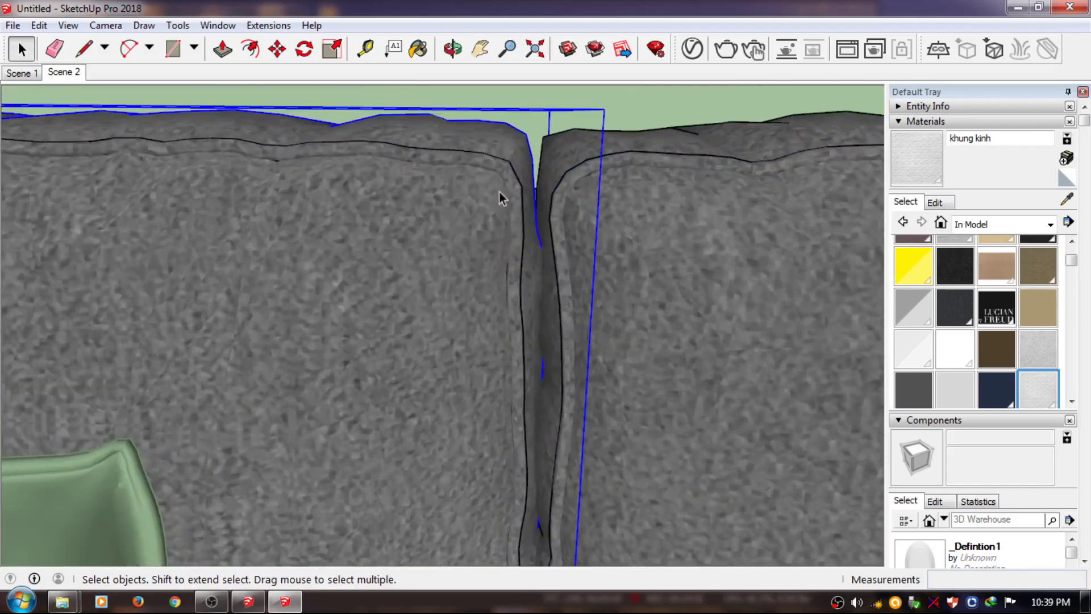
scroll(444, 248, up, 3)
middle_drag(444, 249, 417, 270)
Paint the cushion's top strip and undo the result
key(ctrl+z)
key(ctrl+z)
key(ctrl+z)
key(b)
ctrl+click(528, 120)
key(ctrl+z)
key(b)
key(space)
scroll(302, 197, down, 3)
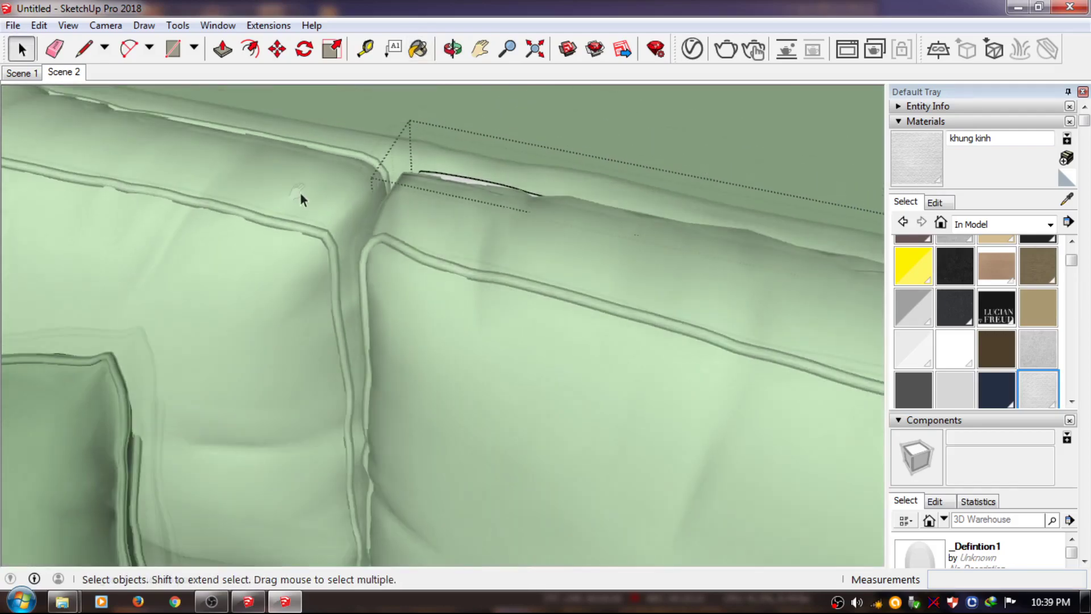
Pan to the seat cushion and undo the earlier texture on it
shift+middle_drag(302, 197, 579, 225)
key(ctrl+z)
scroll(506, 219, up, 3)
scroll(541, 203, up, 2)
key(ctrl+z)
key(b)
key(space)
scroll(585, 241, down, 3)
scroll(585, 241, down, 3)
key(ctrl+z)
scroll(539, 523, up, 3)
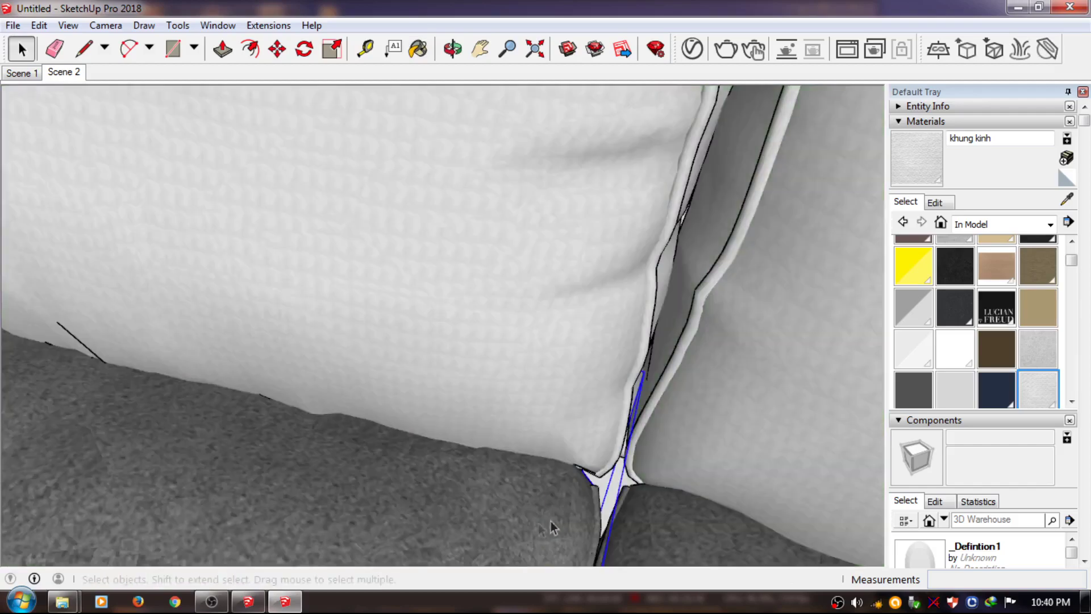
Paint the seat cushion with the fabric texture
key(b)
click(551, 492)
key(space)
shift+middle_drag(559, 251, 519, 178)
scroll(438, 390, up, 3)
scroll(407, 356, up, 2)
Paint the cushion piping with grey fabric, then undo it
key(b)
click(407, 360)
key(ctrl+z)
key(space)
scroll(415, 493, down, 3)
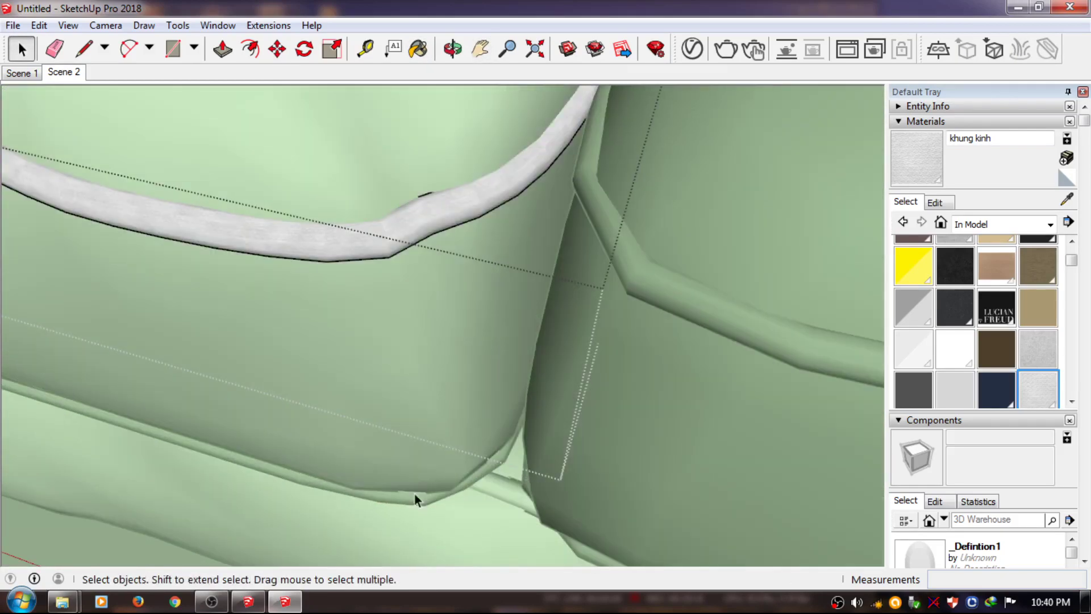
scroll(415, 493, down, 2)
Reapply the fabric texture to the cushion, undoing and retrying it
key(b)
click(675, 331)
key(ctrl+z)
click(677, 282)
key(ctrl+z)
key(space)
mouse_move(231, 331)
shift+middle_down()
mouse_move(504, 291)
mouse_move(640, 312)
shift+middle_up()
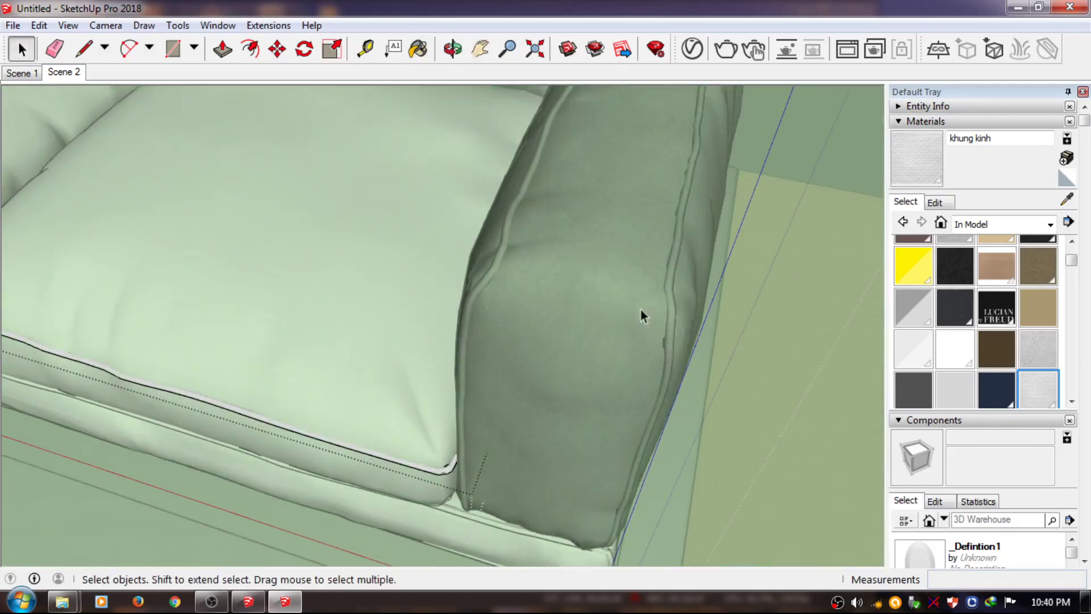
scroll(648, 336, up, 2)
Try the dotted material on the armrest, undoing each attempt
key(ctrl+y)
key(b)
click(683, 284)
key(space)
key(ctrl+z)
scroll(431, 264, down, 3)
key(b)
click(432, 253)
key(ctrl+z)
key(space)
mouse_move(618, 428)
middle_down()
mouse_move(439, 321)
mouse_move(648, 336)
mouse_move(727, 421)
middle_up()
Paint the seat cushion with white dotted fabric and set its texture width to 1
key(b)
click(731, 402)
key(space)
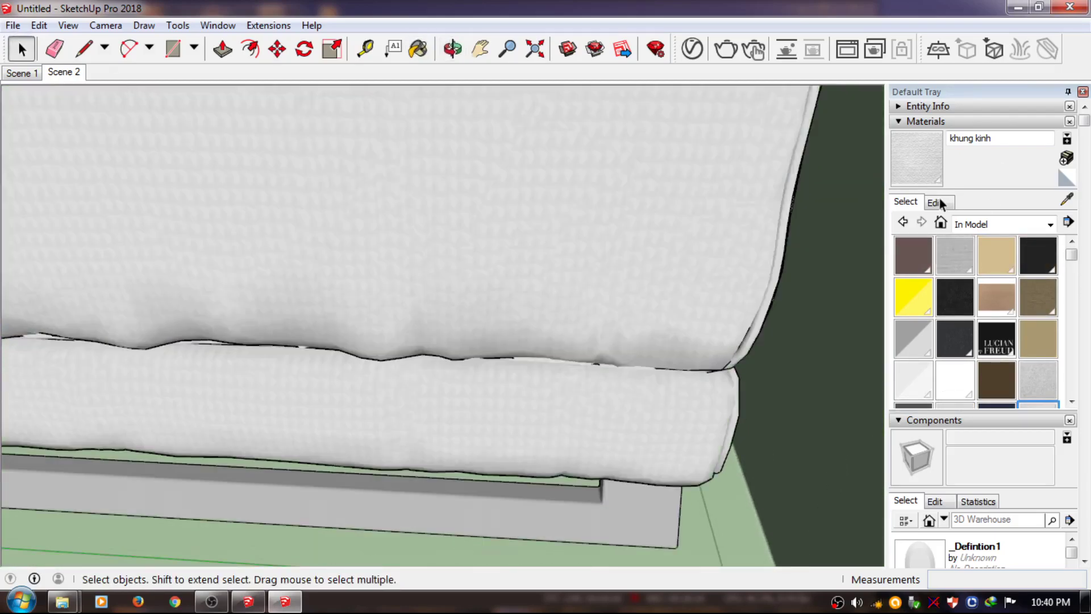
click(945, 205)
double_click(921, 386)
text(1)
Return to Scene 2 and orbit to a high overhead view of the room
click(79, 77)
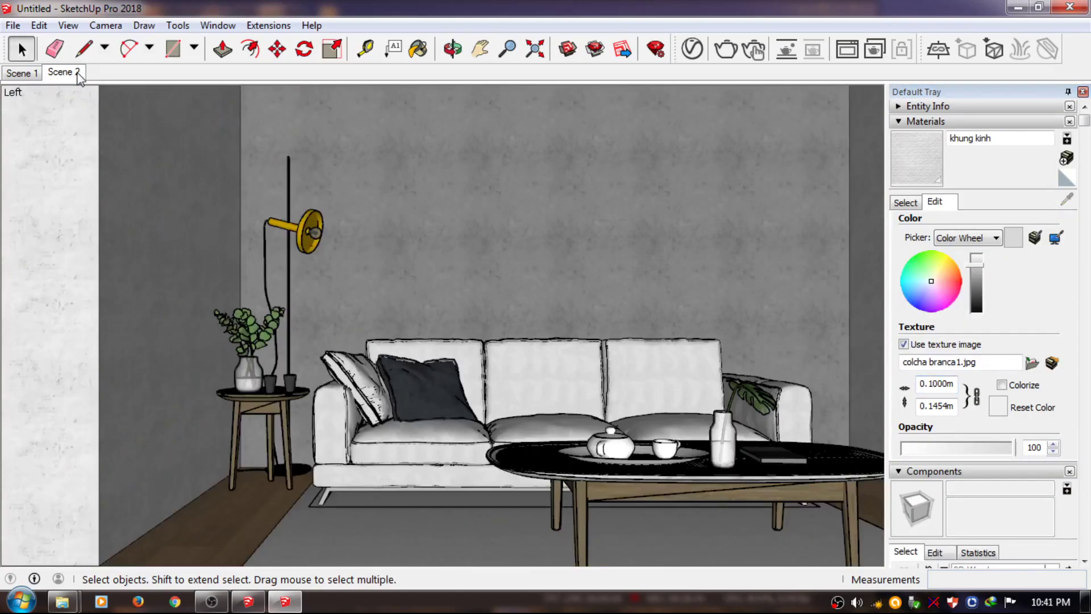
shift+middle_drag(427, 271, 445, 335)
right_click(430, 135)
mouse_move(431, 135)
middle_down()
mouse_move(414, 350)
mouse_move(431, 311)
middle_up()
scroll(431, 341, down, 3)
scroll(437, 443, up, 5)
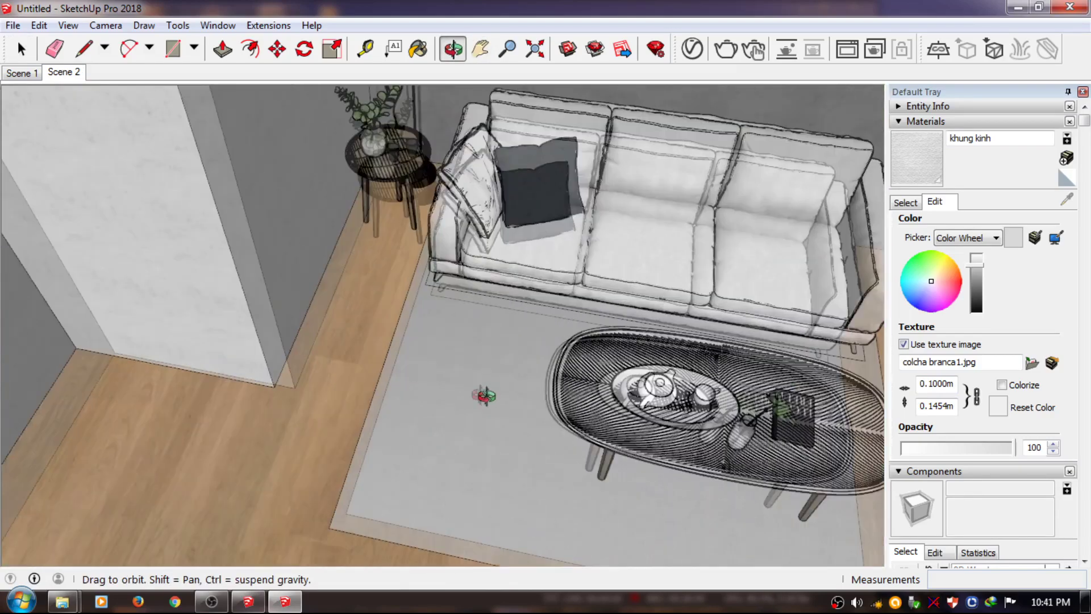
scroll(477, 430, up, 3)
scroll(477, 430, up, 3)
scroll(307, 470, up, 3)
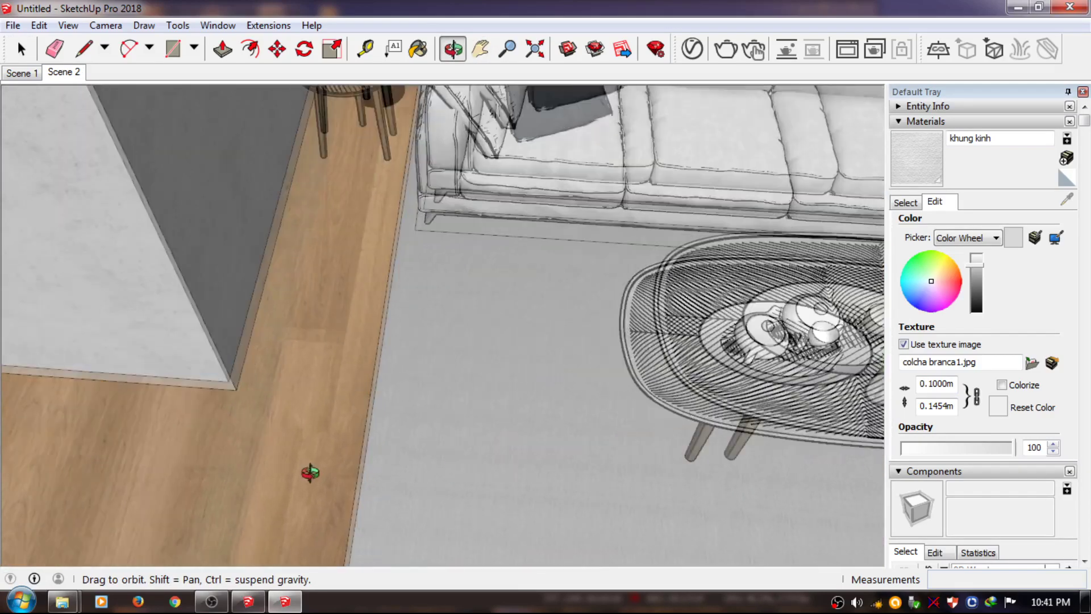
key(space)
scroll(302, 443, up, 2)
Sample the rug's 12_s21 material and open it in the material editor
click(905, 202)
click(1047, 325)
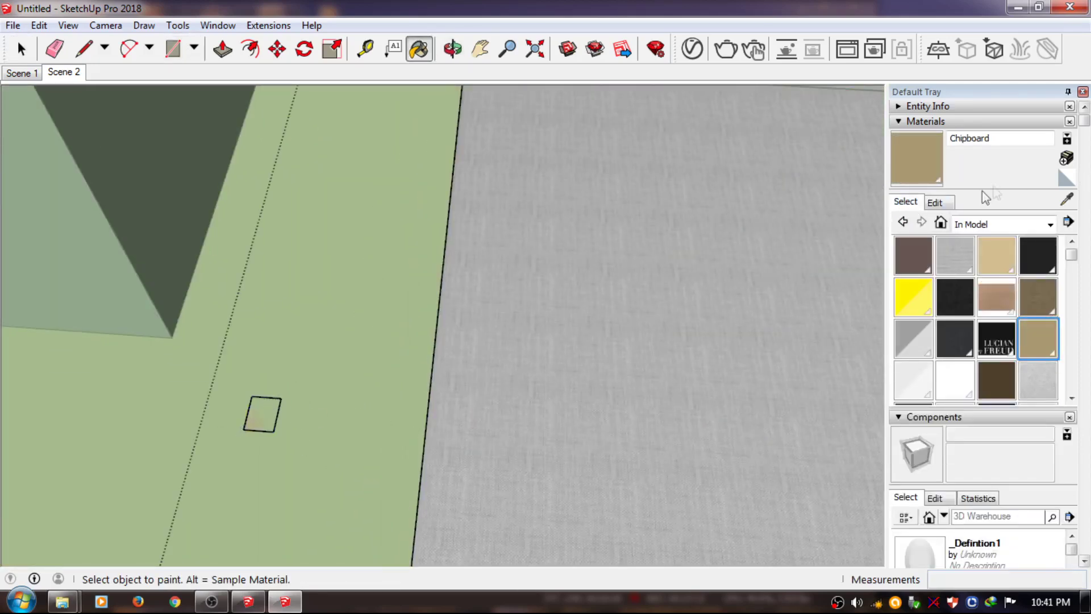
click(1035, 336)
click(934, 202)
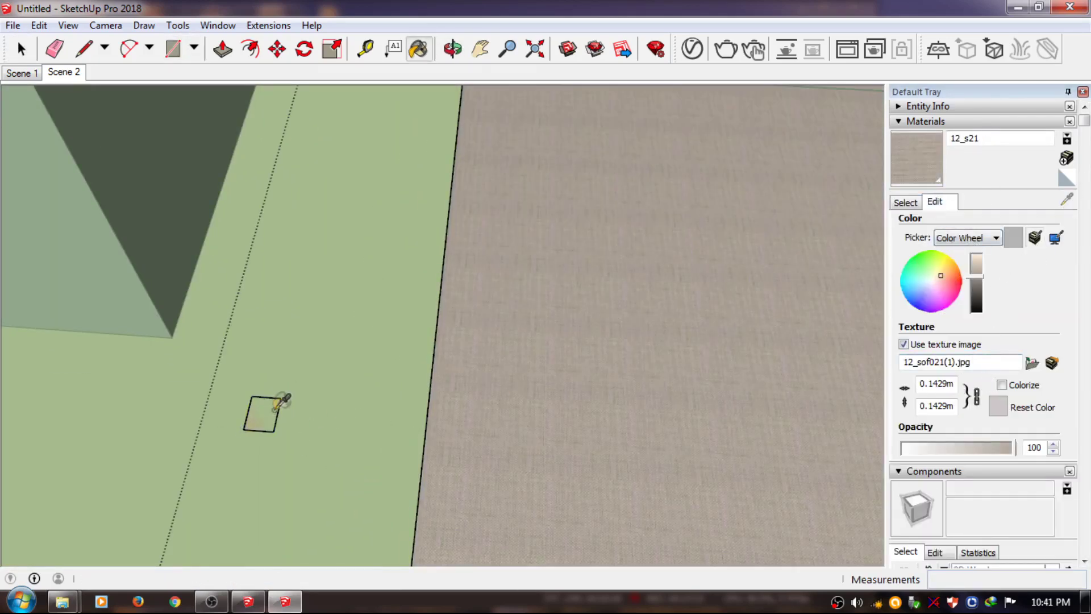
key(space)
Undo the accidental floor repaint and return to the Scene 2 view
key(ctrl+z)
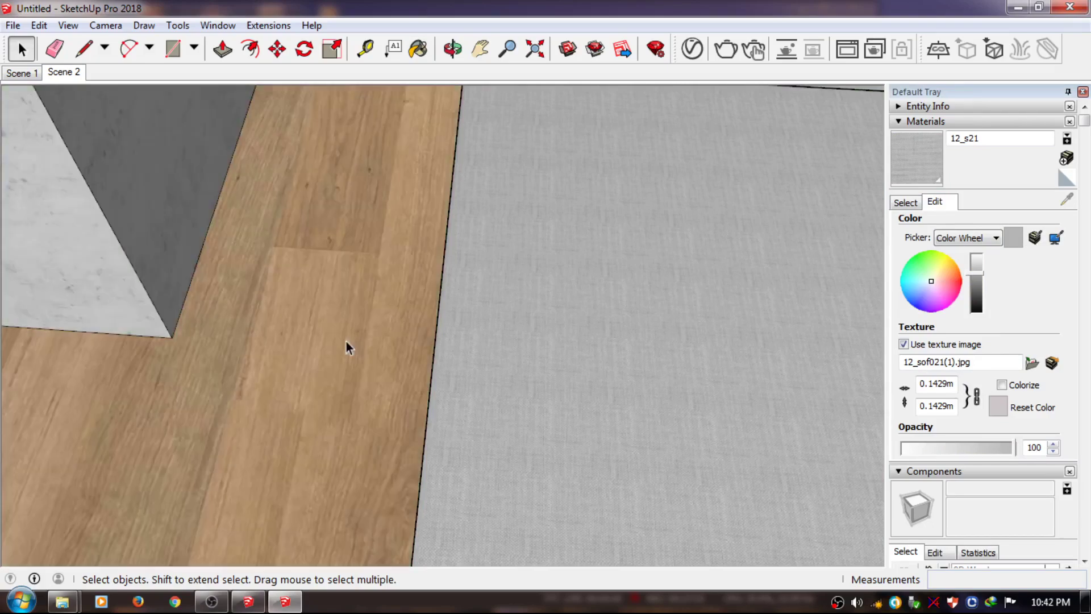
click(64, 73)
shift+middle_drag(449, 213, 453, 343)
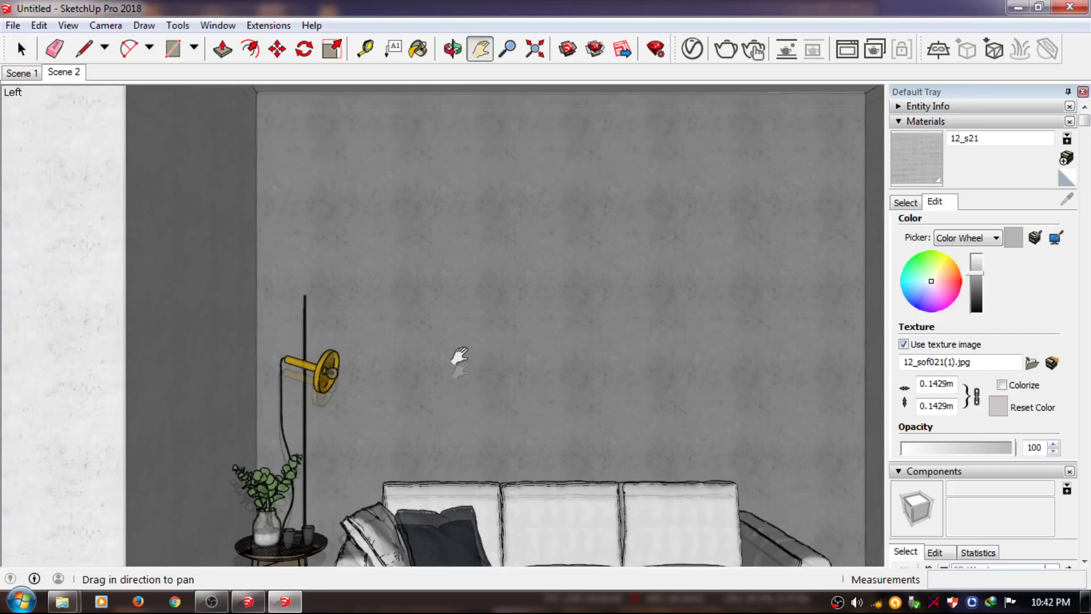
Go up to the Components folder and orbit the living room to a top-down overview
right_click(428, 115)
mouse_move(427, 114)
middle_down()
mouse_move(452, 371)
mouse_move(448, 341)
middle_up()
mouse_move(62, 601)
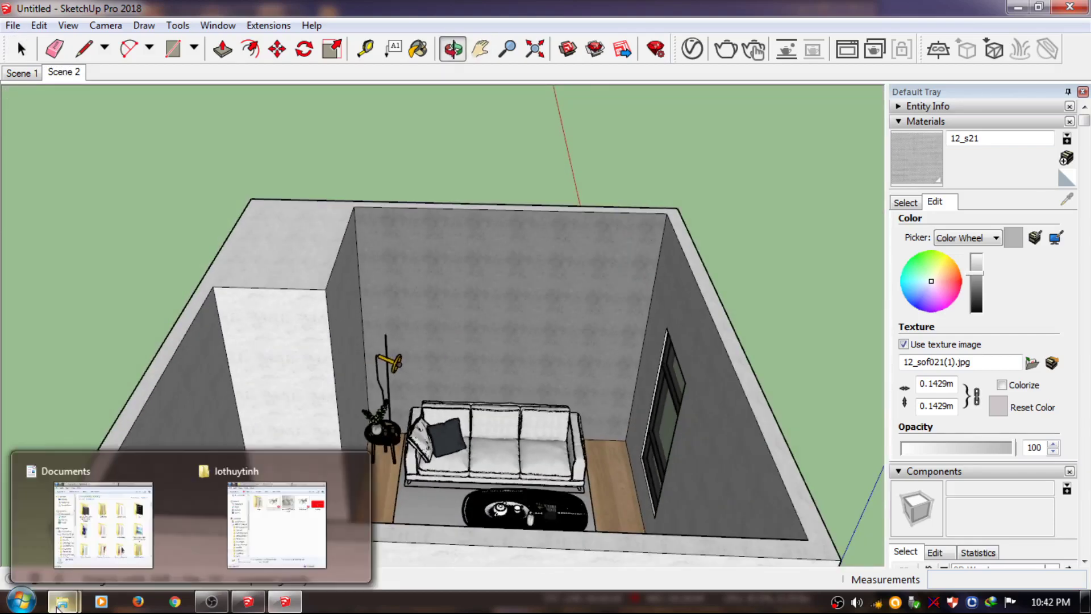
click(280, 558)
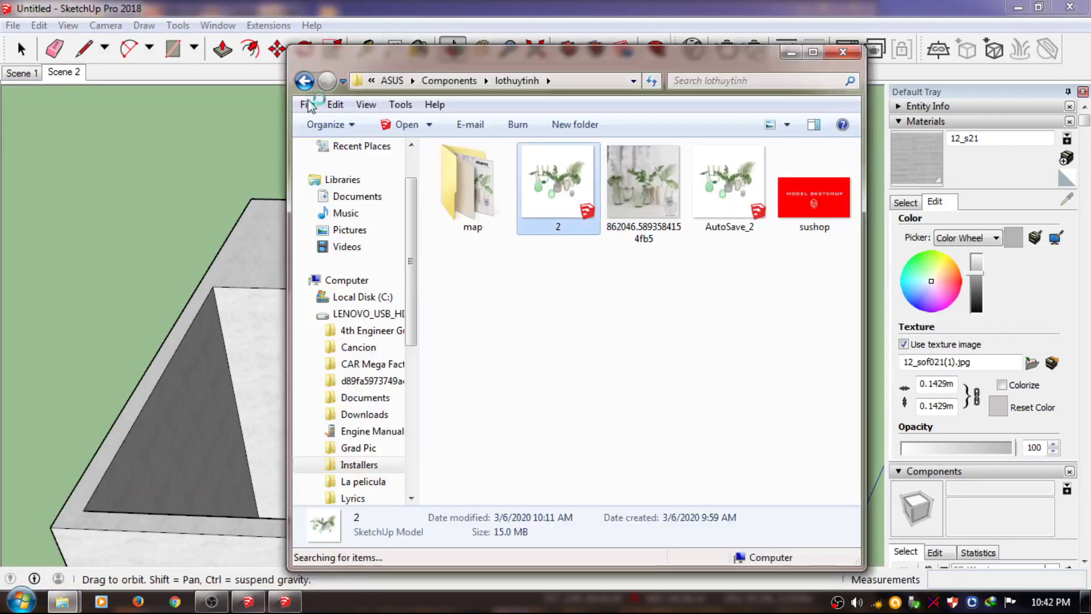
key(BackSpace)
click(285, 601)
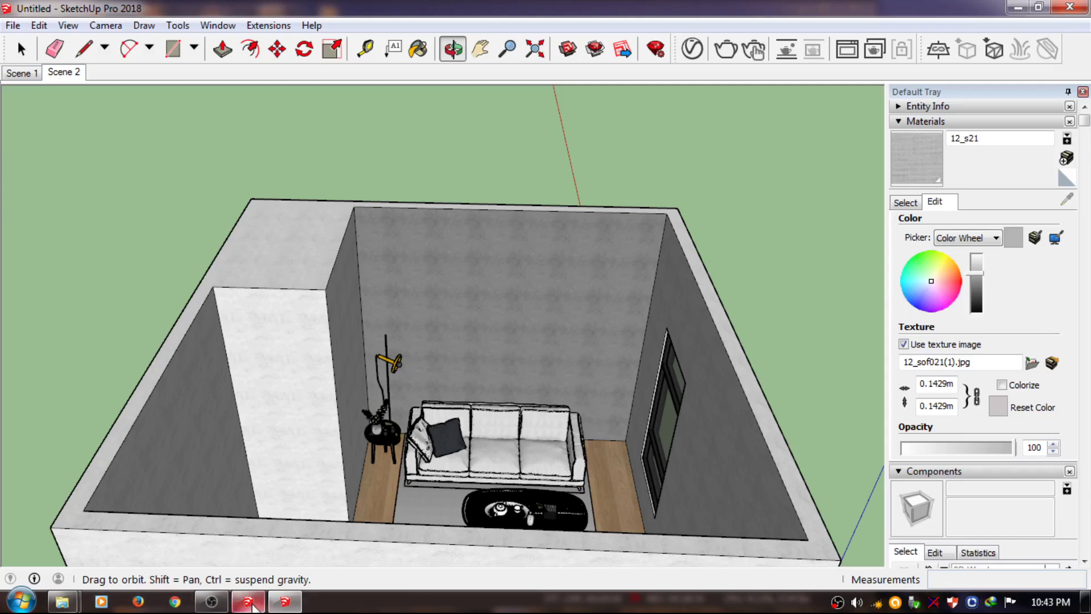
drag(329, 374, 85, 596)
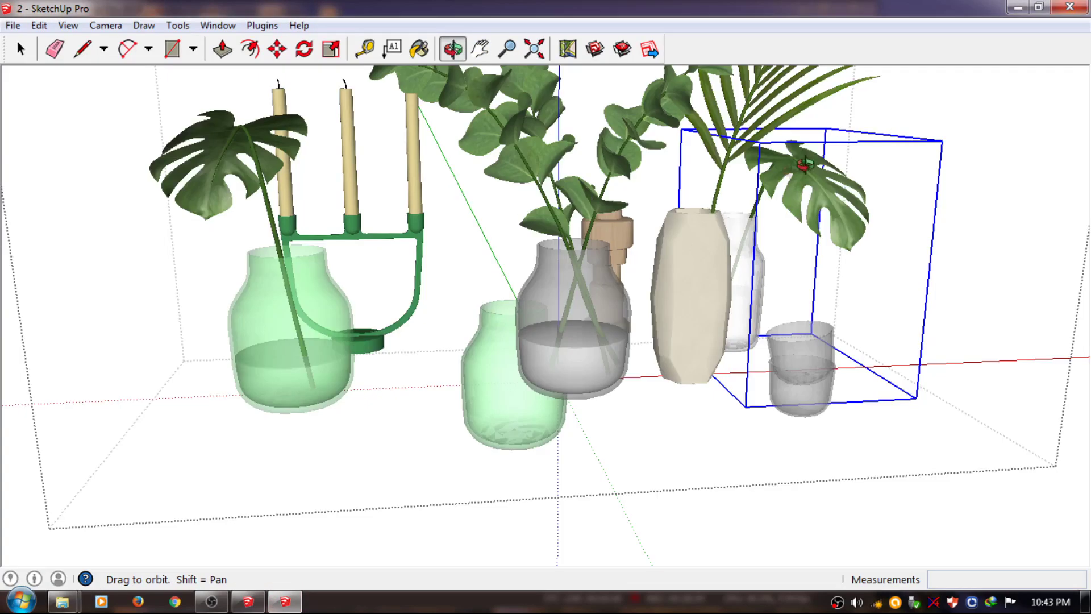
Close the vase model without saving and open tranh file 2 in SketchUp 2014
click(1056, 9)
click(557, 336)
click(62, 601)
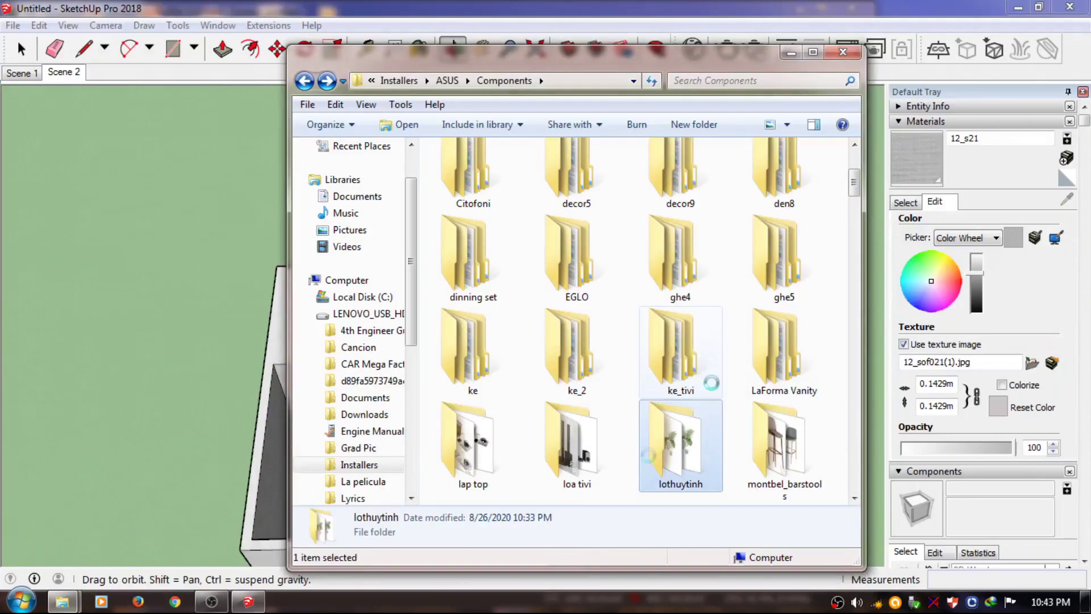
drag(857, 182, 857, 477)
double_click(699, 316)
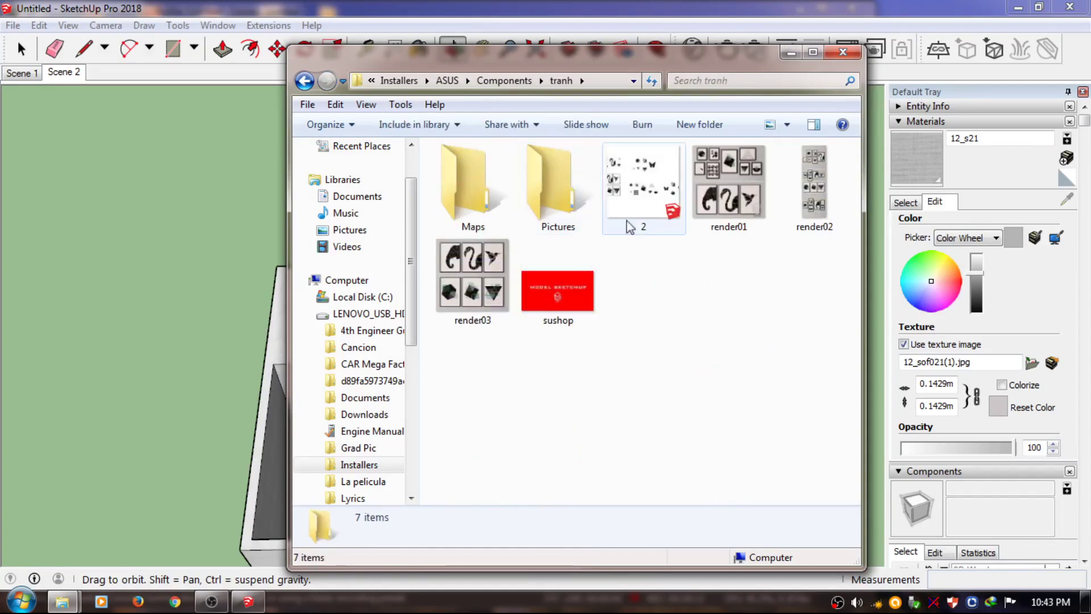
right_click(629, 224)
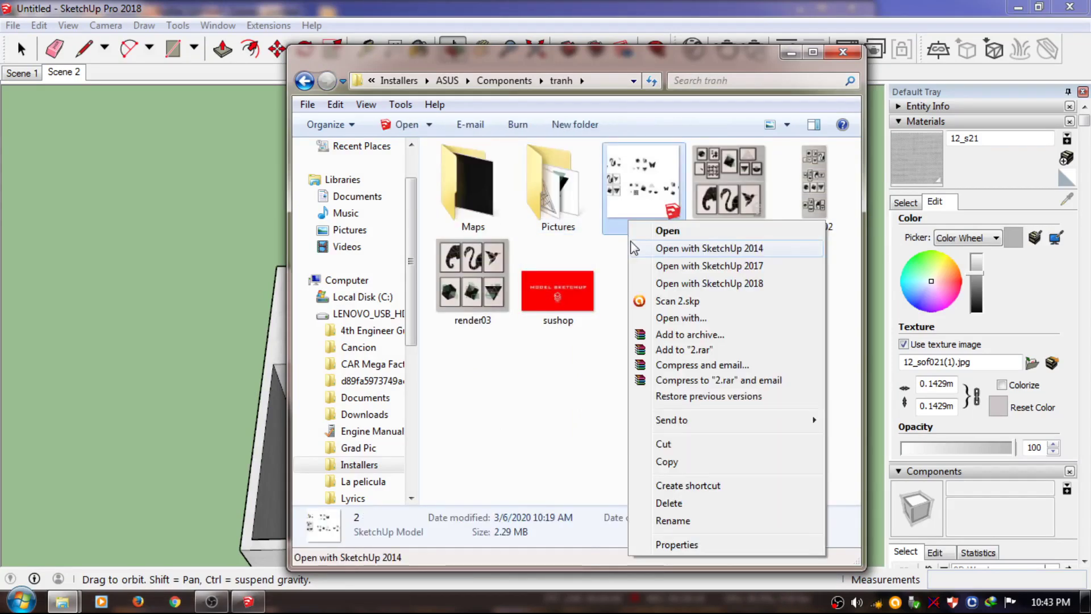
click(634, 248)
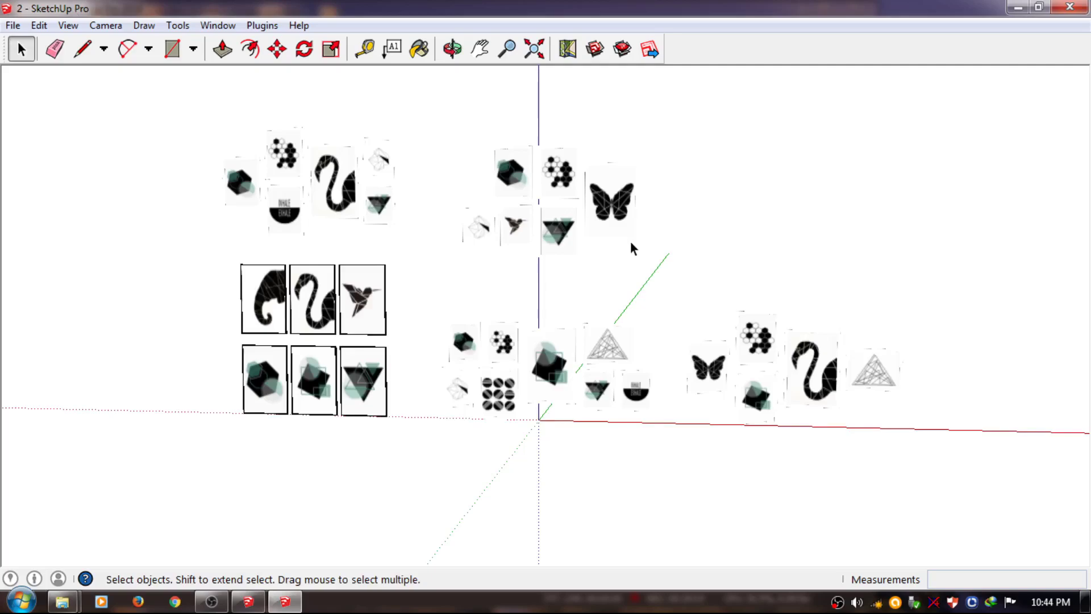
Select the hexagon and square geometric prints, then return to the living-room window
key(o)
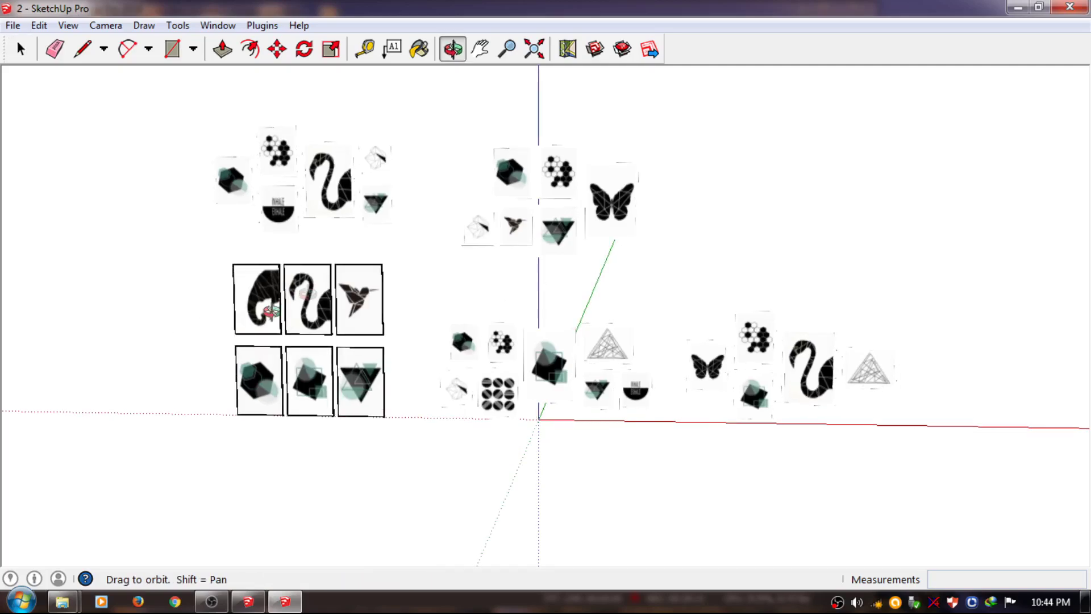
scroll(247, 304, up, 5)
drag(472, 292, 485, 291)
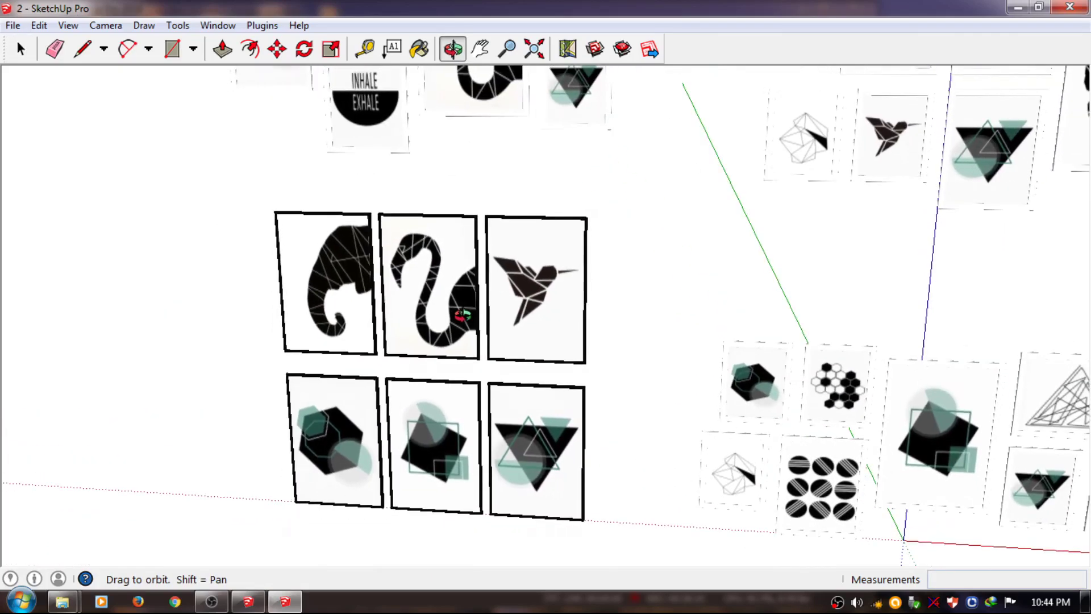
scroll(334, 506, up, 2)
key(space)
ctrl+drag(438, 516, 387, 469)
click(247, 601)
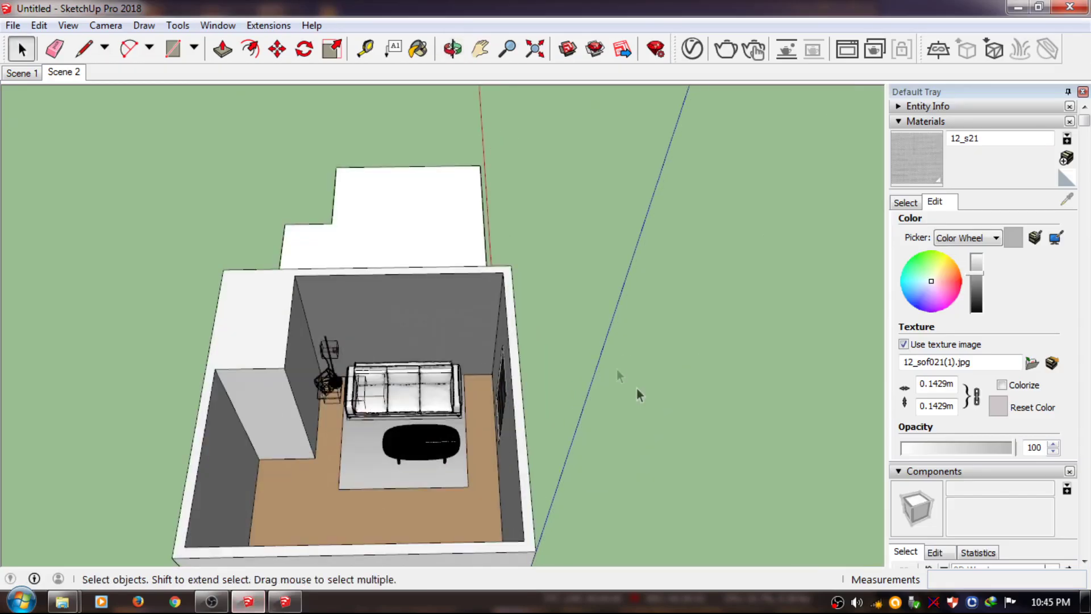
Paste the two geometric prints into the room and rotate them to face the wall
key(ctrl+v)
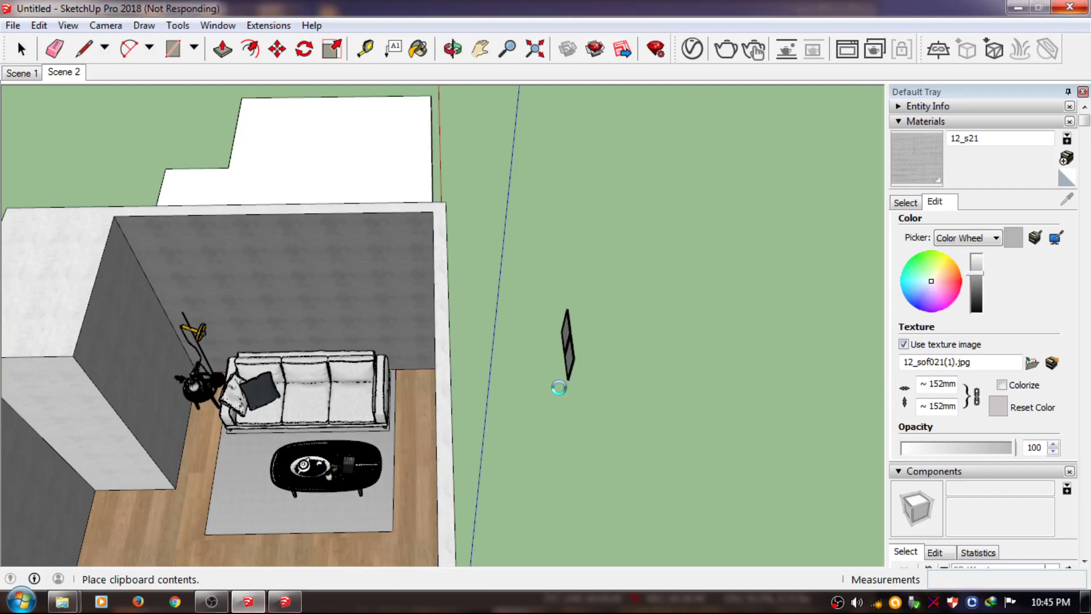
click(558, 387)
key(q)
click(558, 386)
click(546, 284)
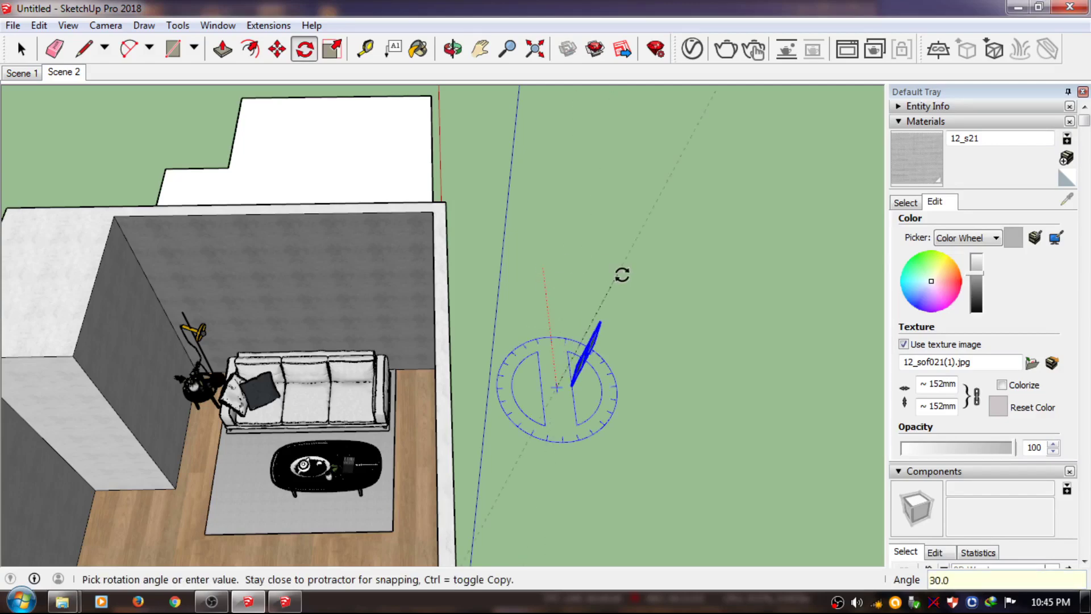
click(665, 303)
Move the prints onto the wall above the sofa
key(space)
scroll(569, 369, up, 3)
scroll(539, 358, up, 2)
key(s)
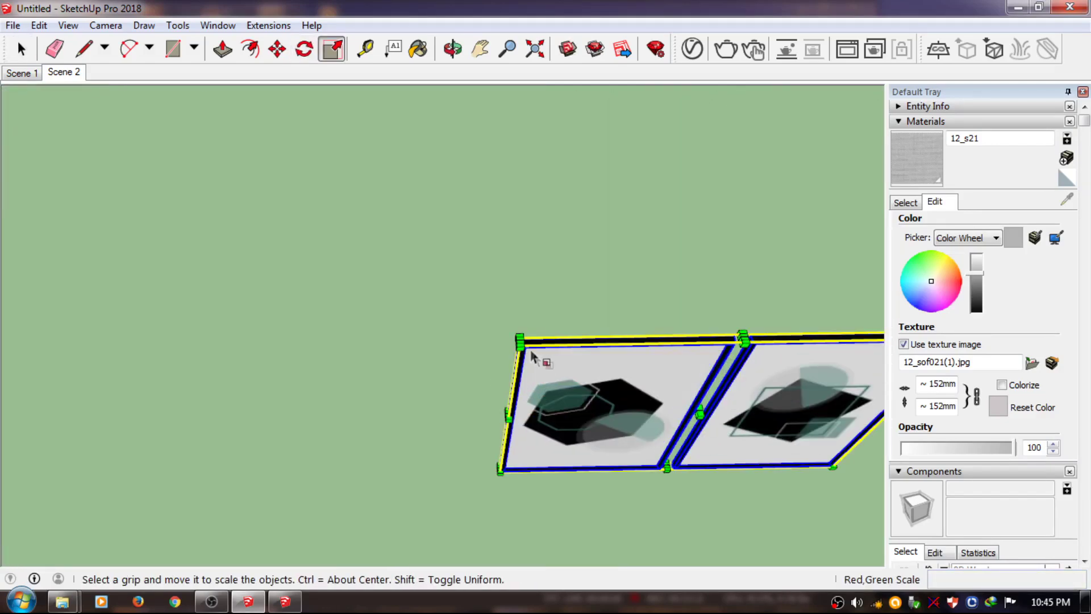
scroll(397, 329, up, 2)
key(space)
scroll(398, 329, down, 5)
mouse_move(397, 330)
middle_down()
mouse_move(483, 232)
mouse_move(620, 296)
middle_up()
key(m)
scroll(509, 262, down, 5)
scroll(398, 227, up, 3)
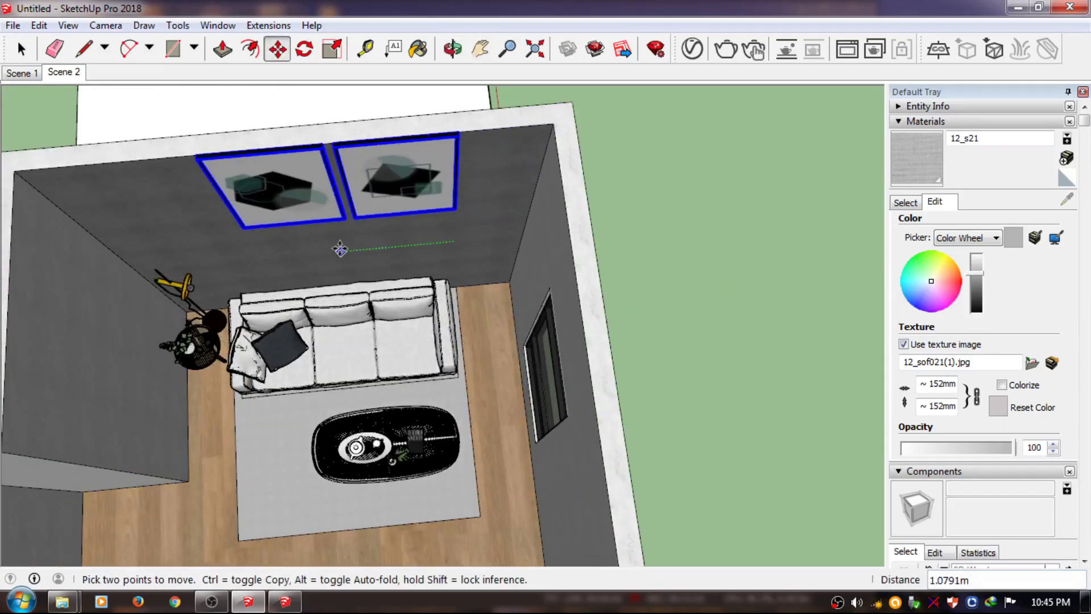
click(340, 248)
Scale the prints down to 0.75 from a corner
key(space)
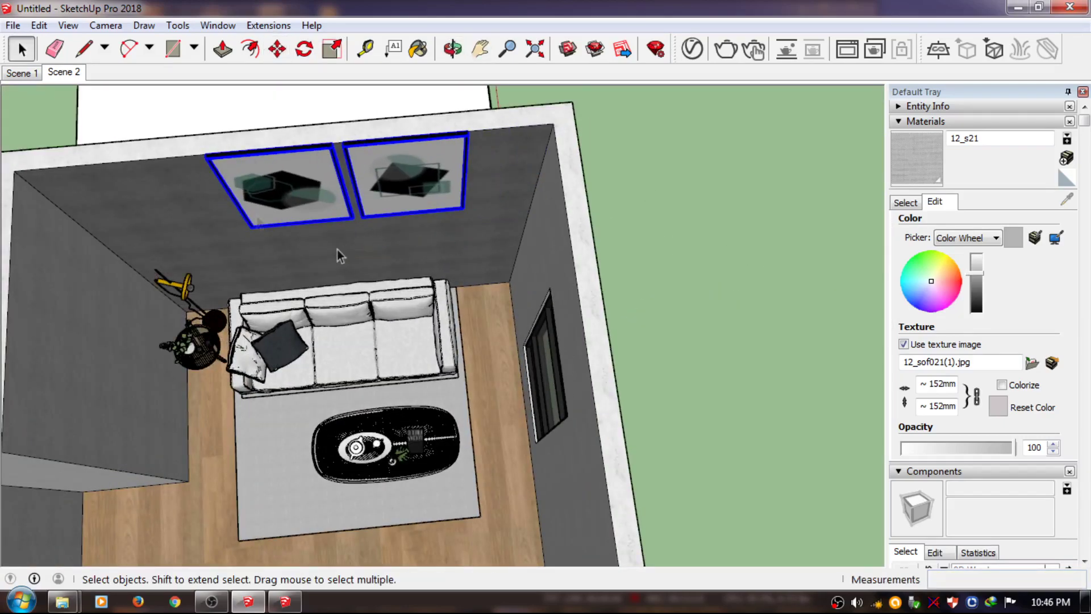
key(s)
scroll(341, 227, up, 2)
click(183, 214)
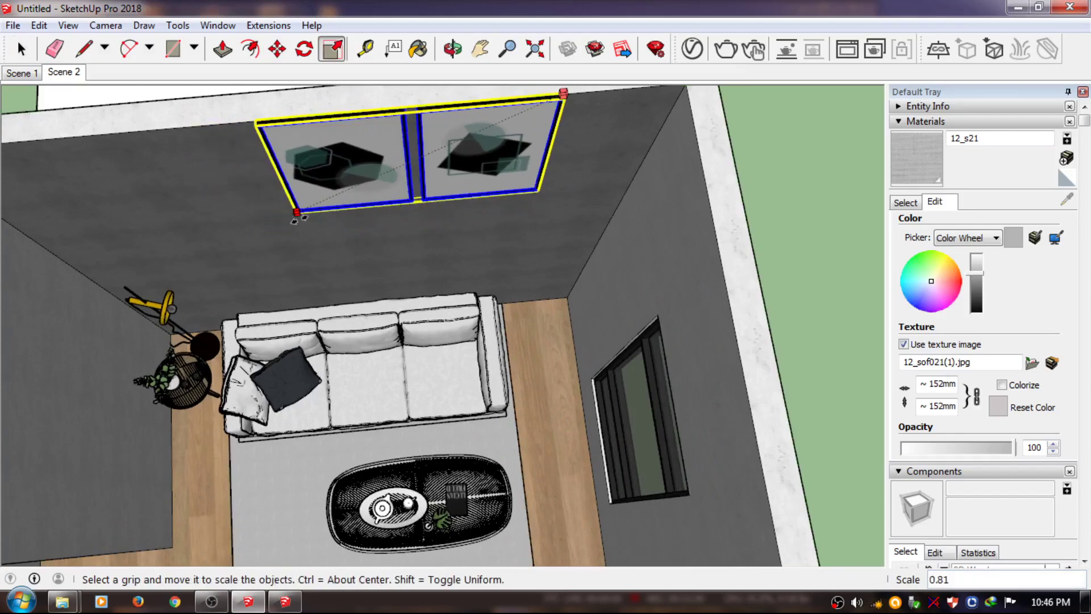
click(299, 219)
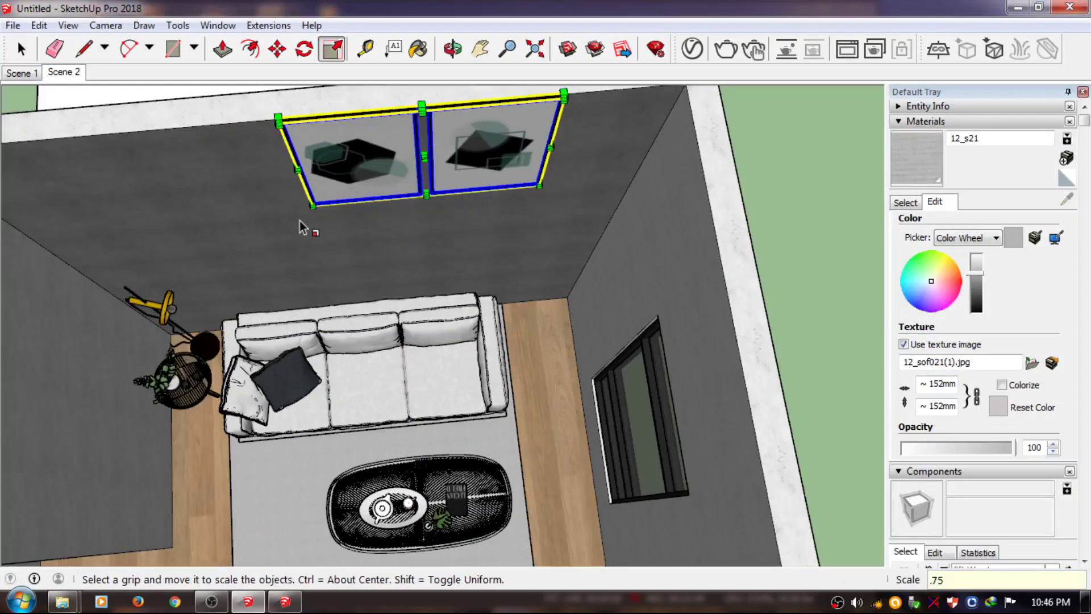
Lower the prints by 1.5 and return to the Scene 2 view
mouse_move(478, 434)
middle_down()
mouse_move(443, 281)
mouse_move(579, 287)
middle_up()
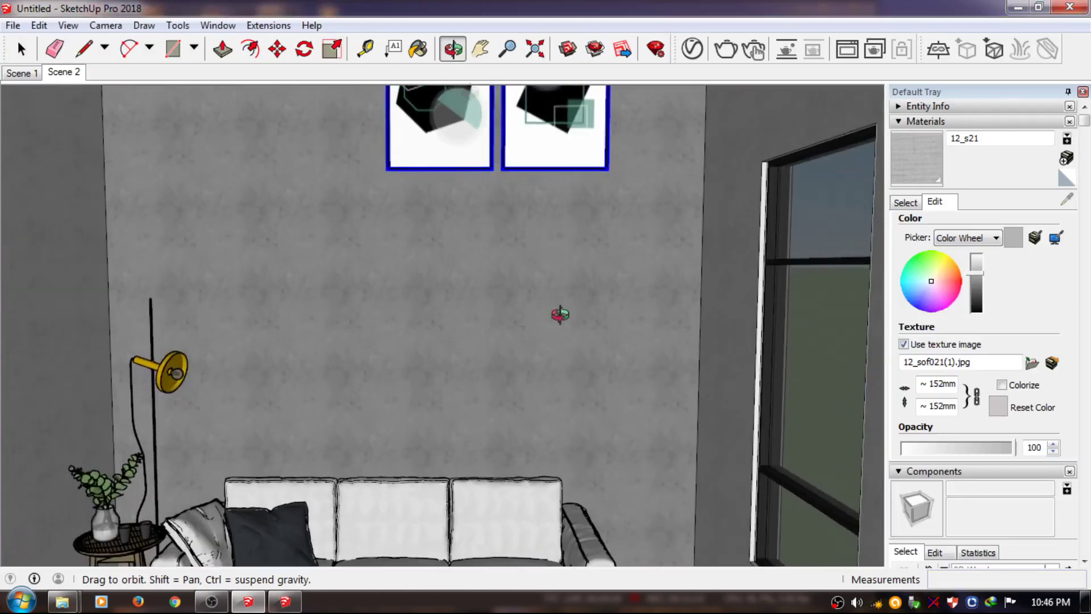
key(m)
text(1.5)
key(Return)
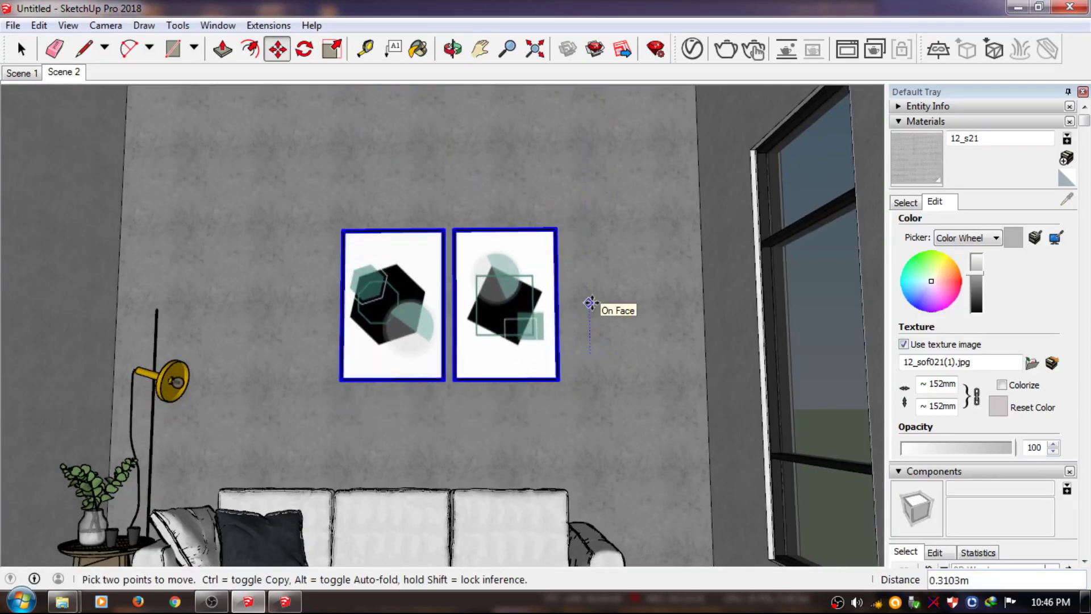
key(space)
click(62, 72)
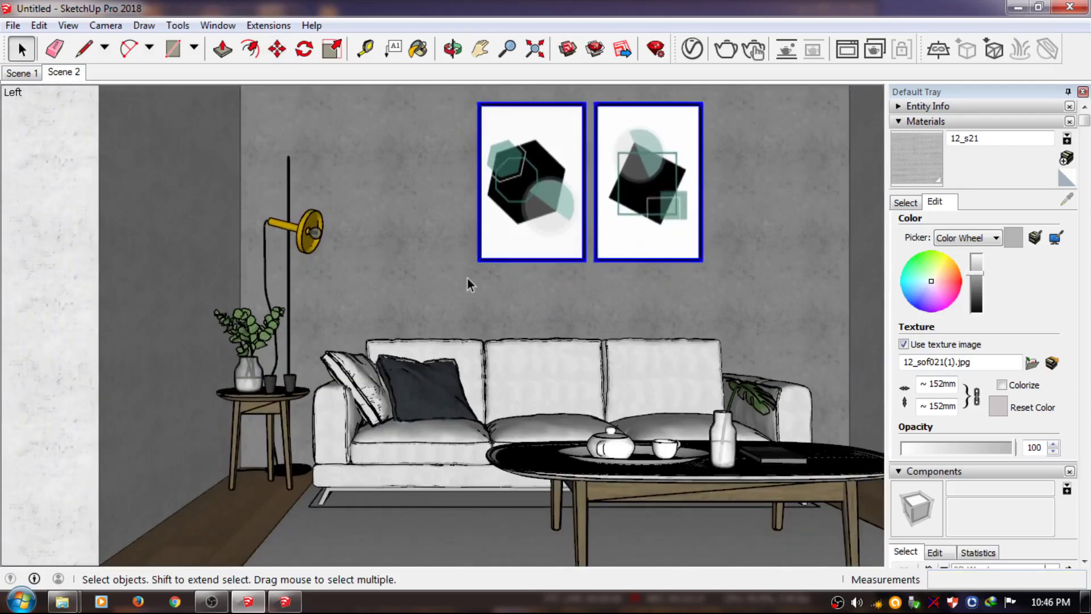
scroll(642, 136, up, 3)
Paint the prints' black frame rails with the white Color M00 material
click(905, 202)
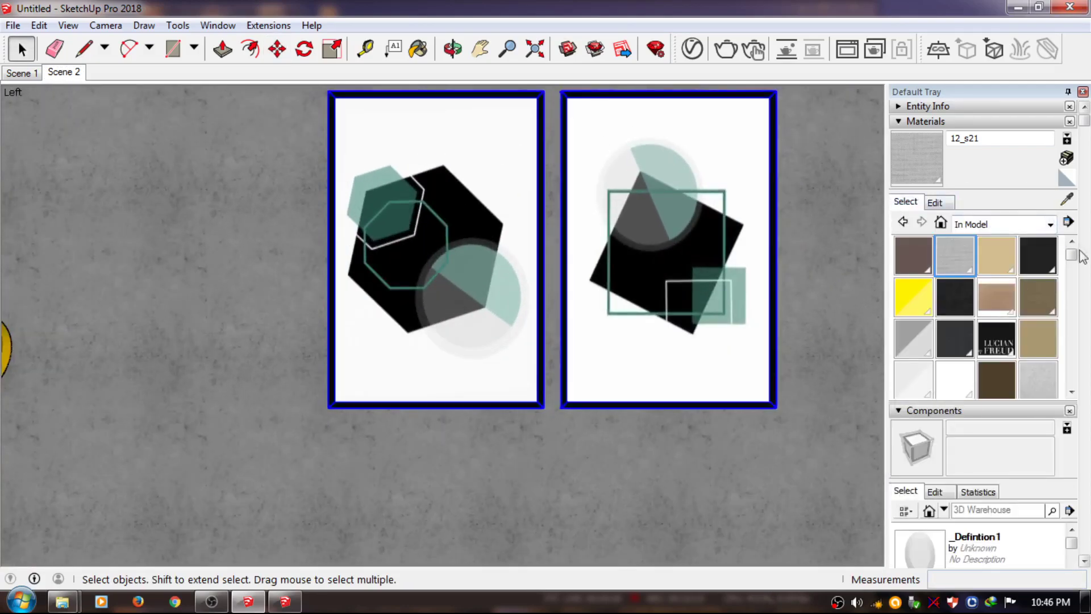
scroll(990, 363, down, 3)
scroll(1031, 270, up, 3)
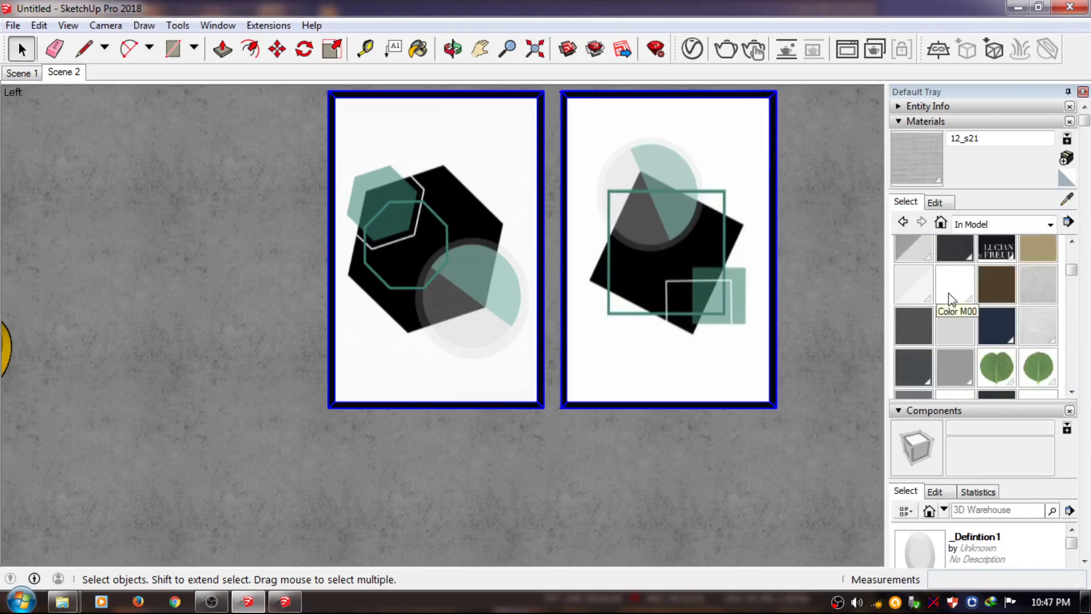
click(954, 378)
scroll(602, 404, up, 5)
key(b)
click(591, 398)
key(space)
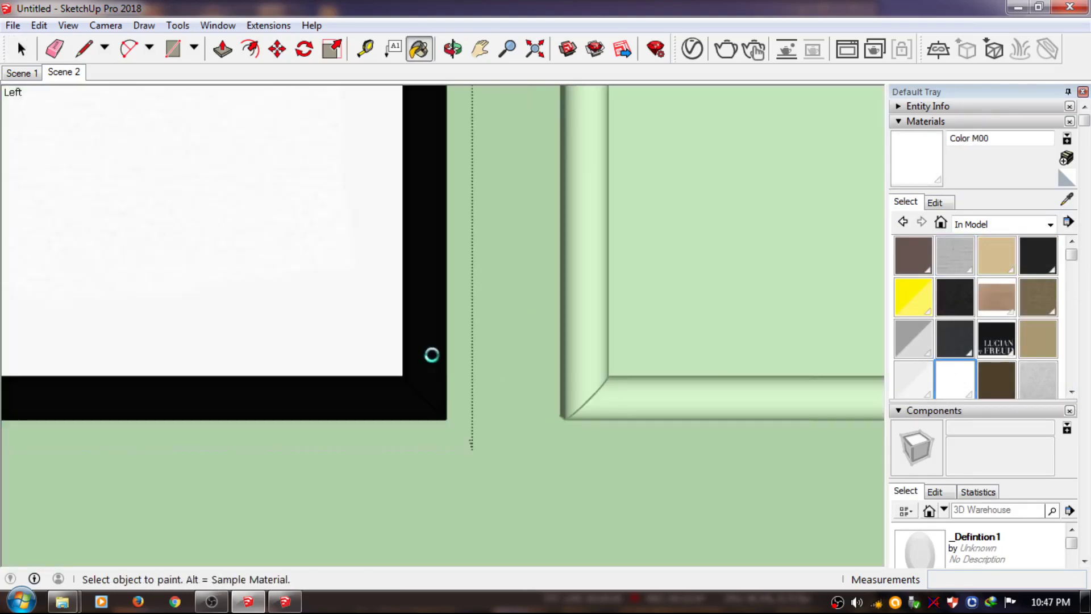
Return to the Scene 2 whole-room view with the Select tool active
key(space)
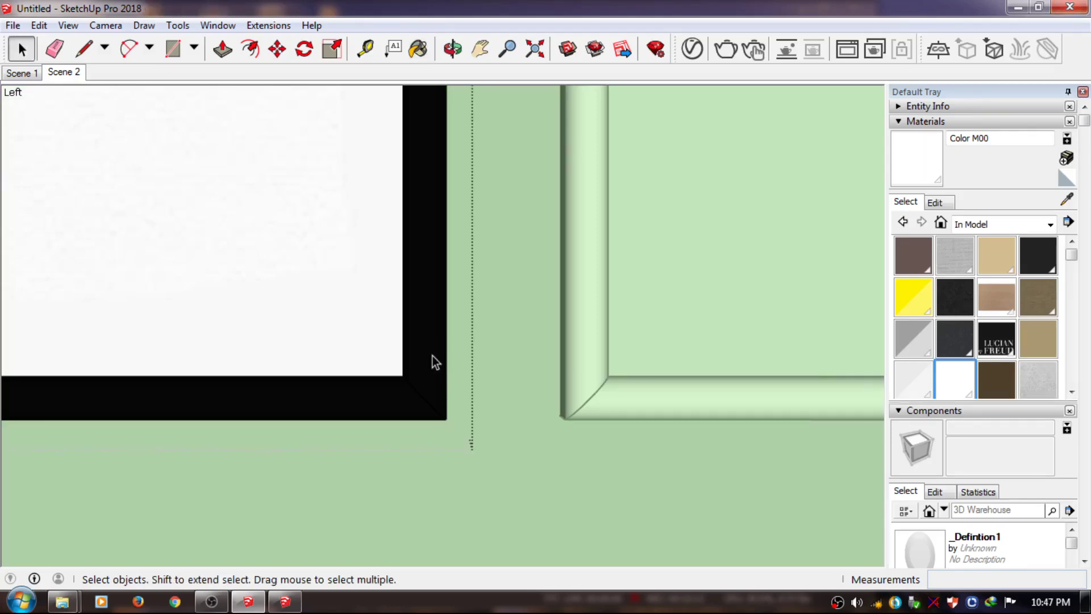
key(b)
key(space)
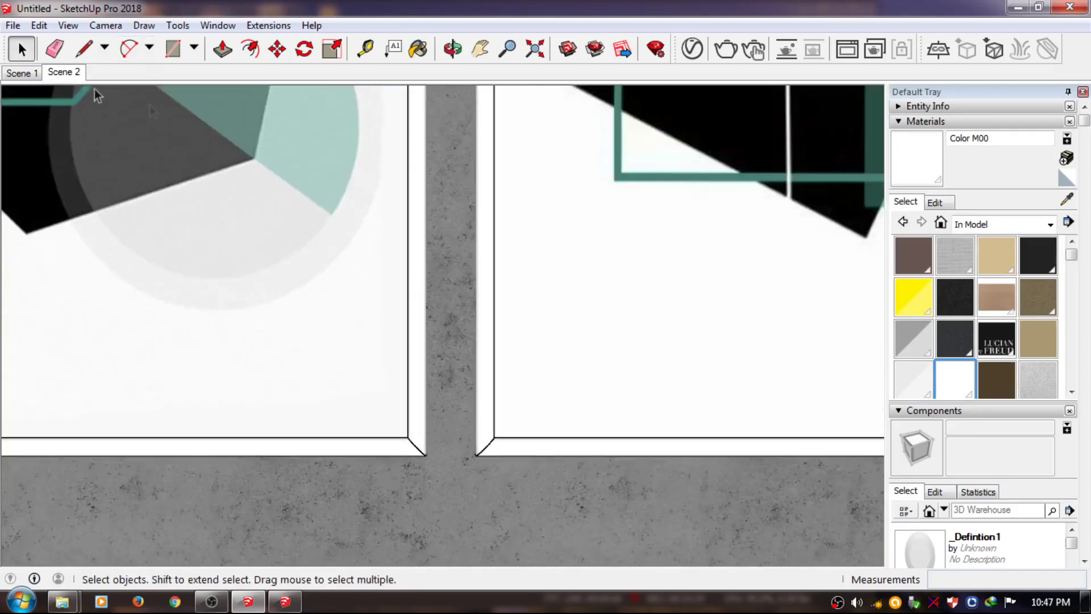
click(65, 75)
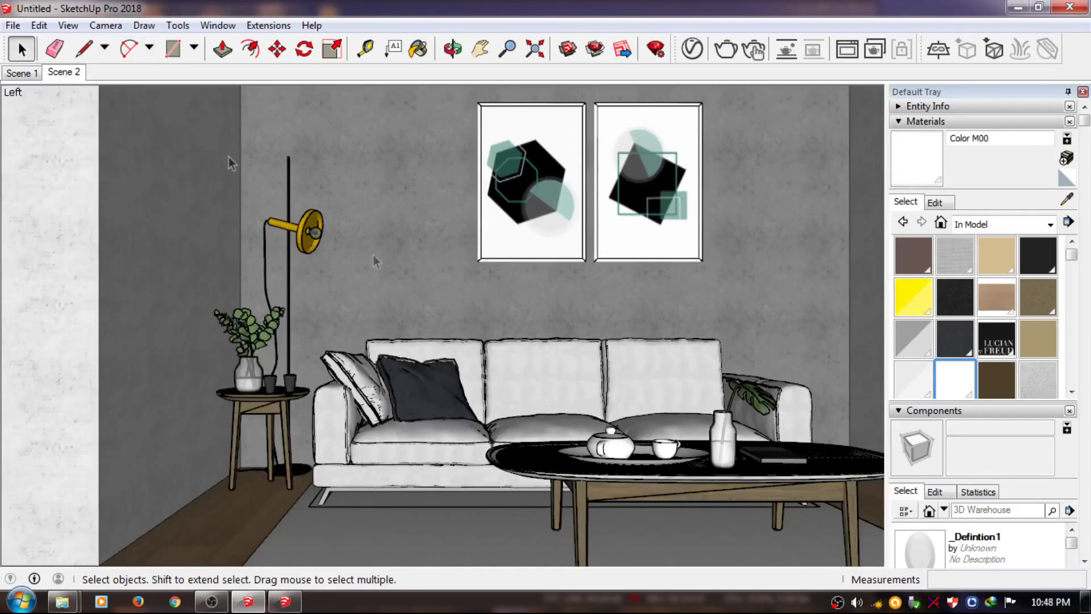
Pan to frame the sofa wall and add the view as Scene 3
key(h)
drag(374, 261, 361, 282)
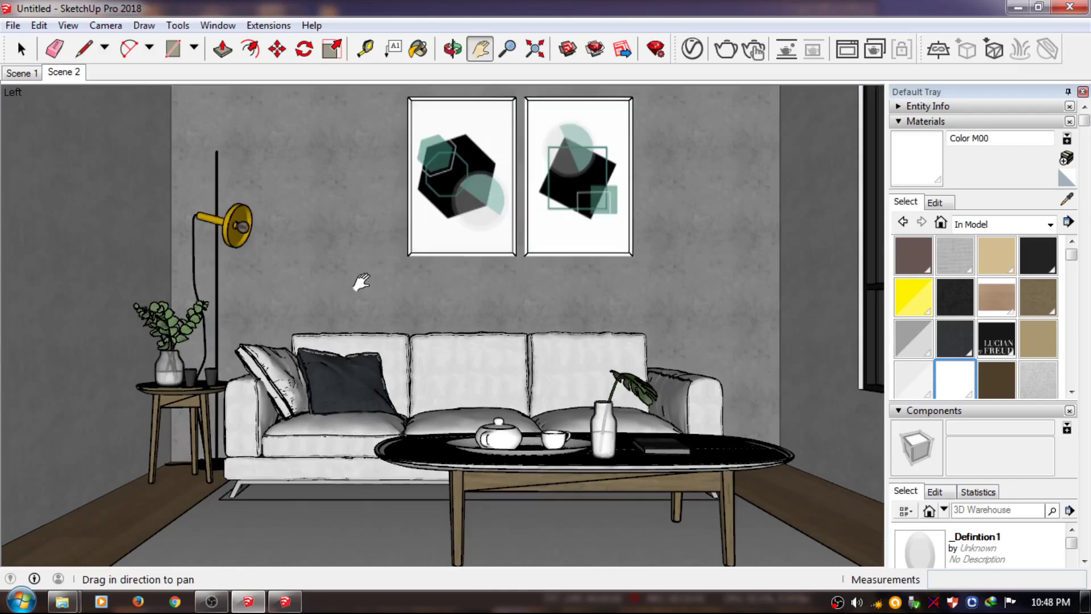
right_click(74, 73)
click(103, 126)
Save the model as LIVING-7.skp
click(11, 25)
click(87, 100)
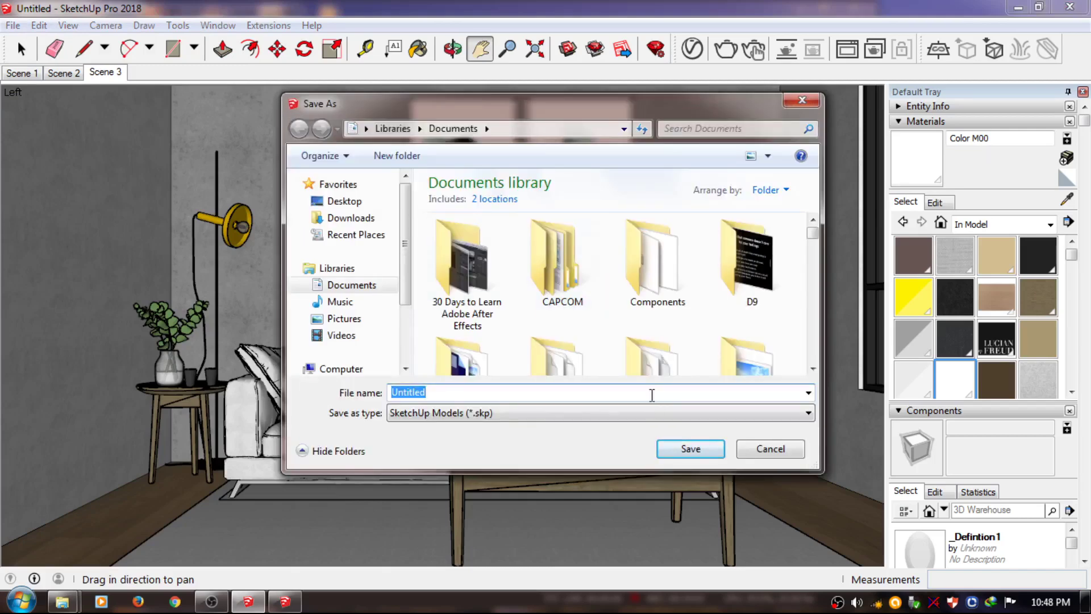
text(LIVING-)
key(Return)
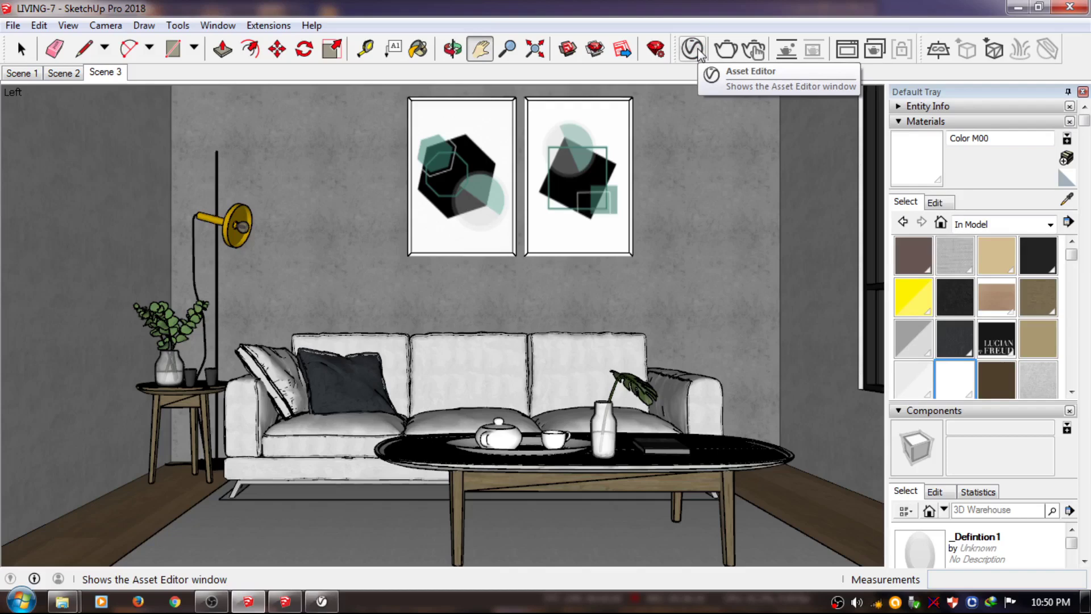
Set the V-Ray render output to 4:5 Portrait with Safe Frame enabled
click(698, 53)
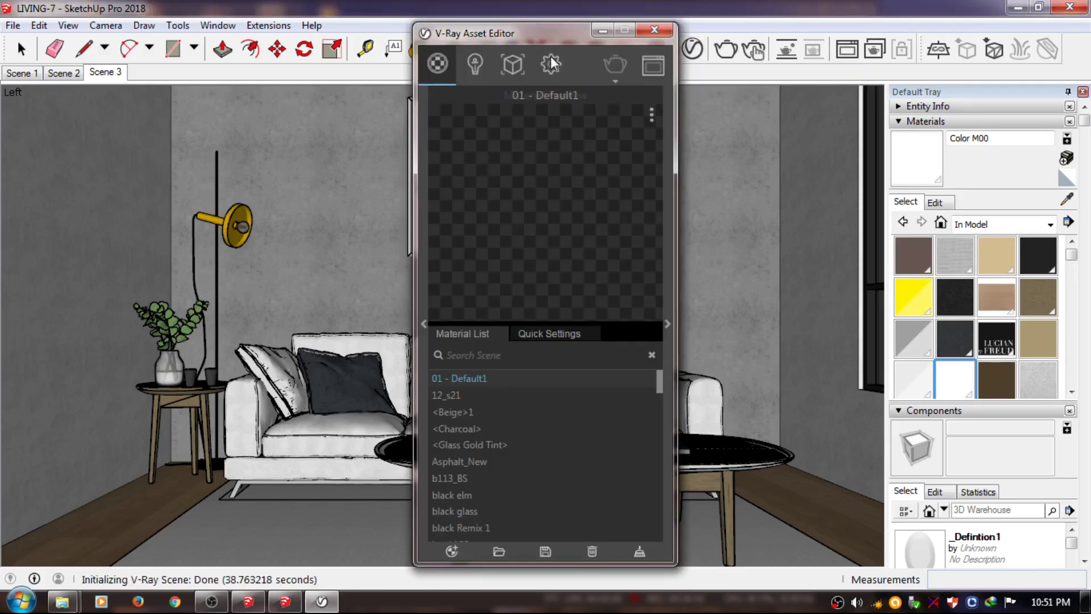
click(551, 57)
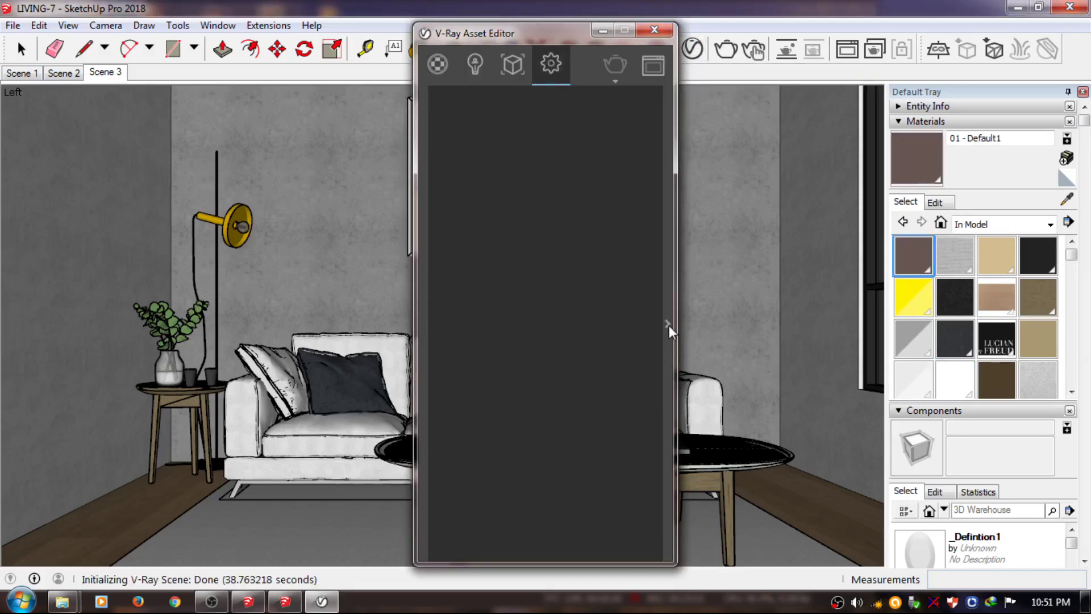
click(668, 324)
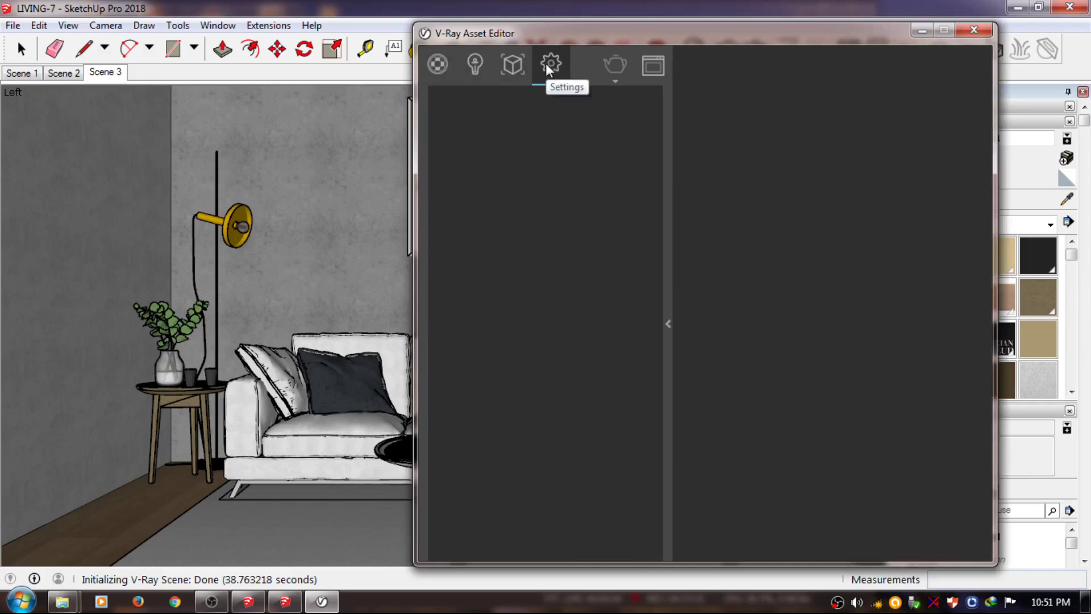
click(498, 244)
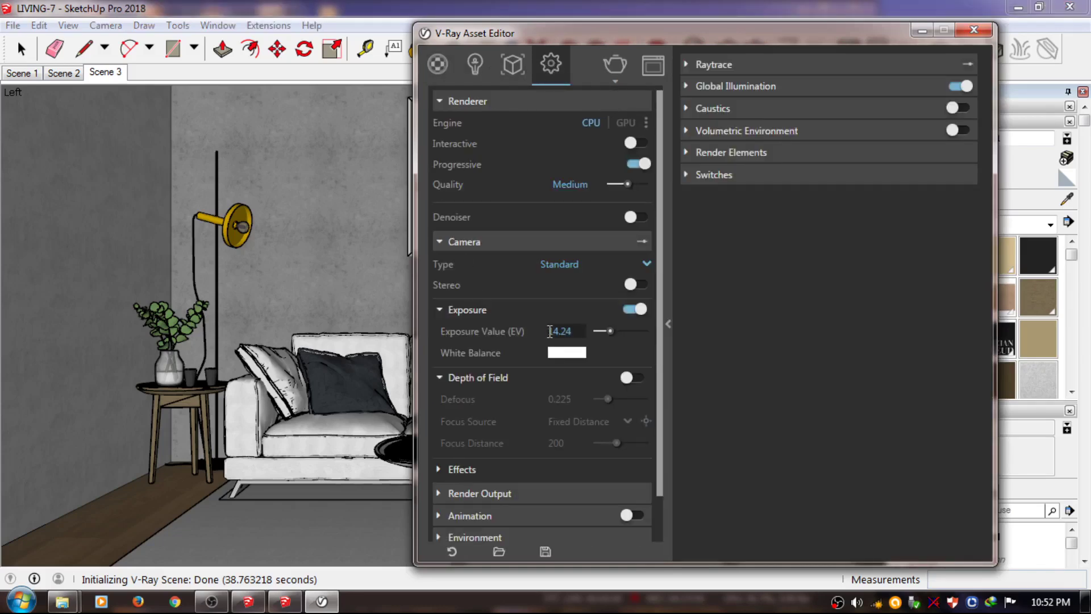
click(505, 493)
scroll(562, 512, down, 3)
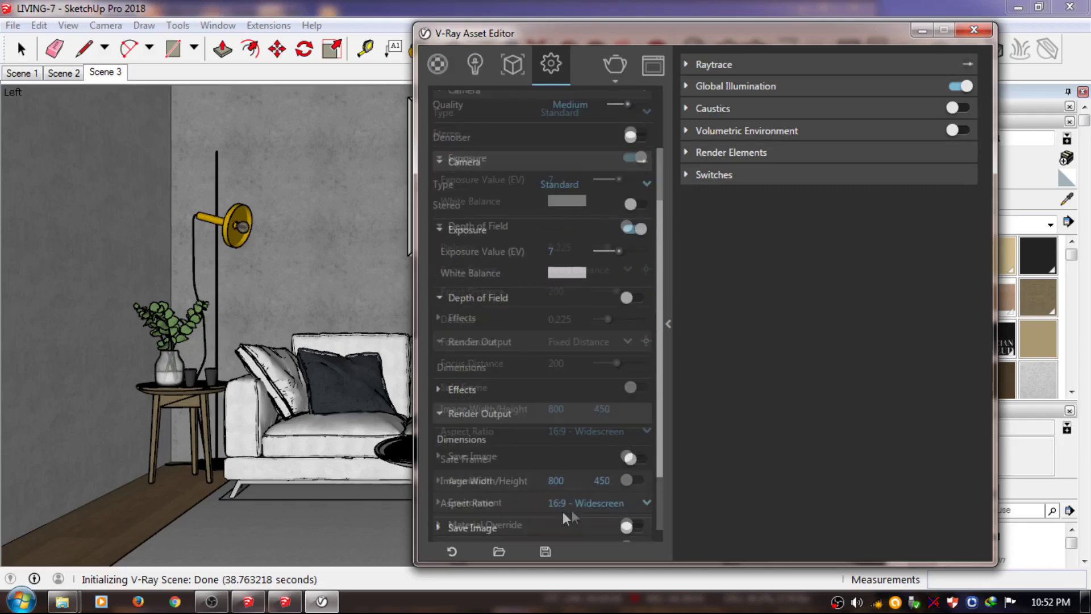
click(597, 425)
click(594, 361)
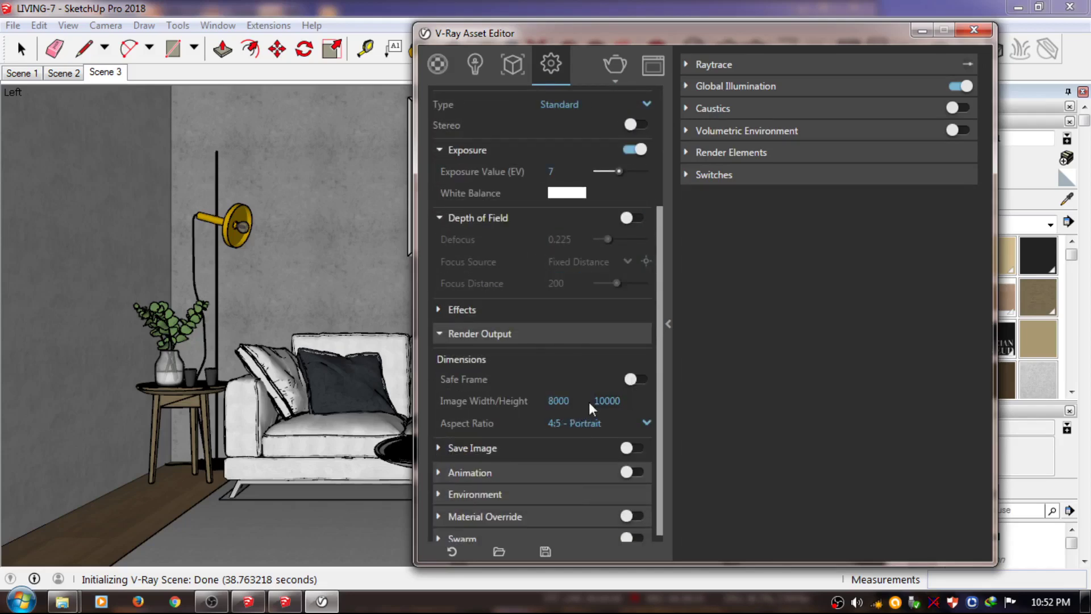
click(634, 379)
click(968, 32)
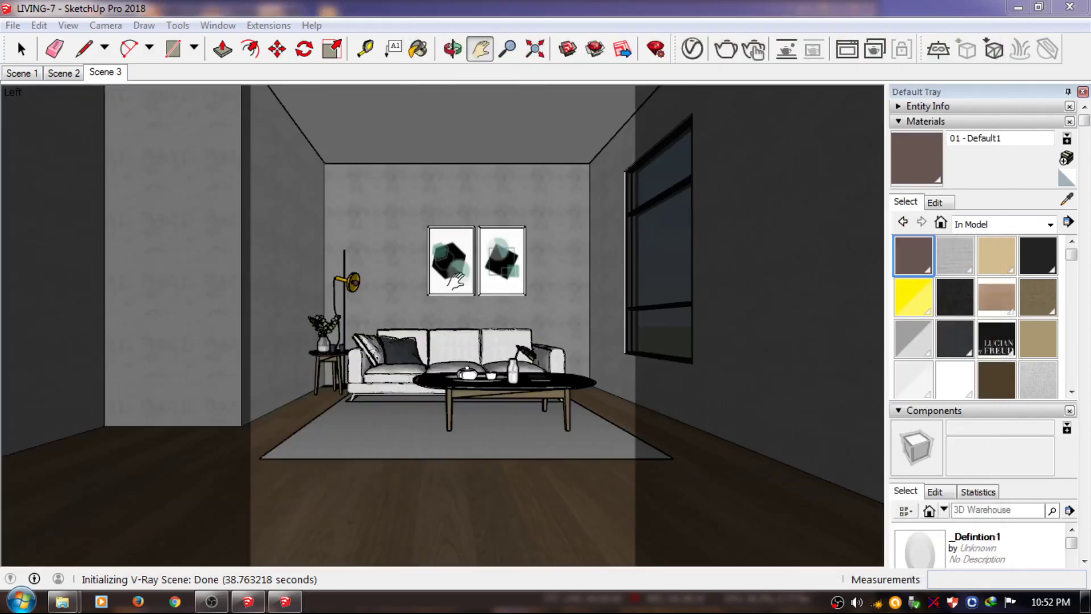
Set the camera field of view to 35 degrees
click(105, 25)
click(139, 255)
text(35)
key(Return)
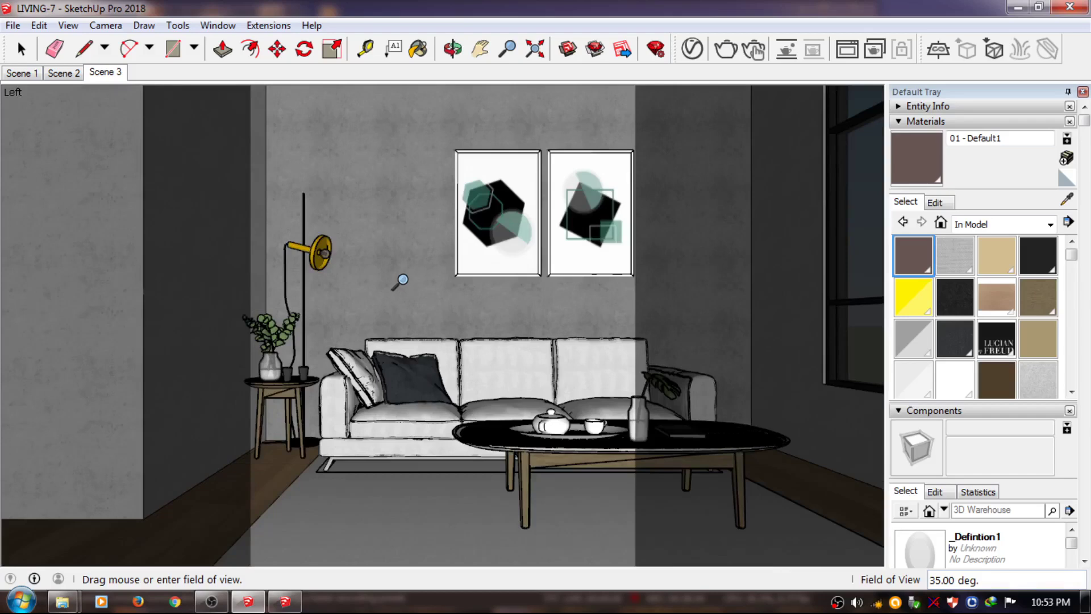
Change the V-Ray render aspect ratio to 5:4 Landscape
click(692, 49)
click(646, 423)
click(576, 338)
Reframe the view on the whole sofa wall with both prints and add it as a scene
click(543, 397)
click(974, 29)
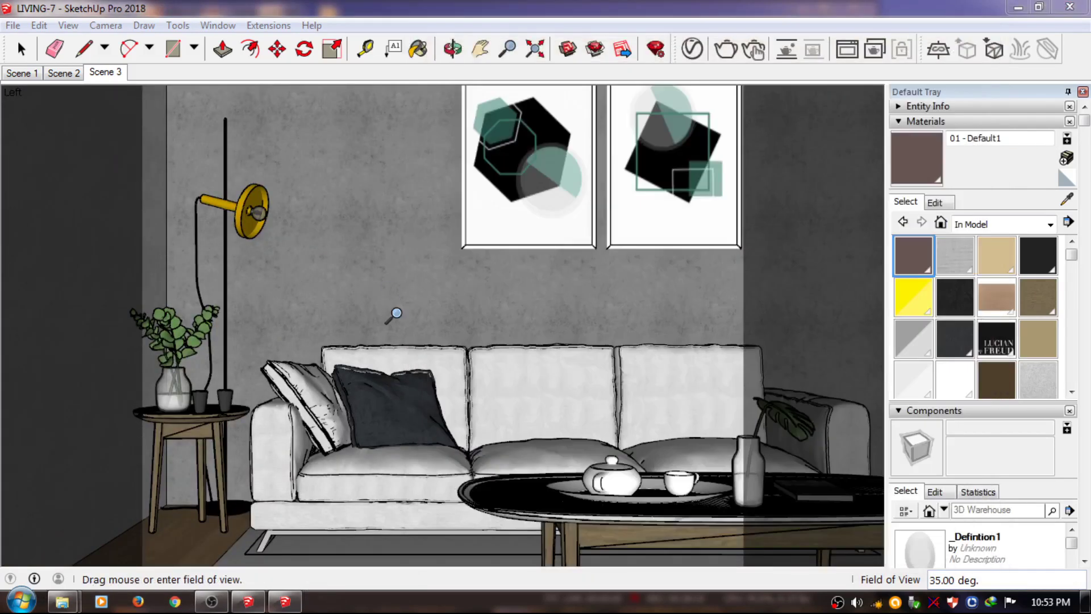
shift+drag(462, 321, 385, 300)
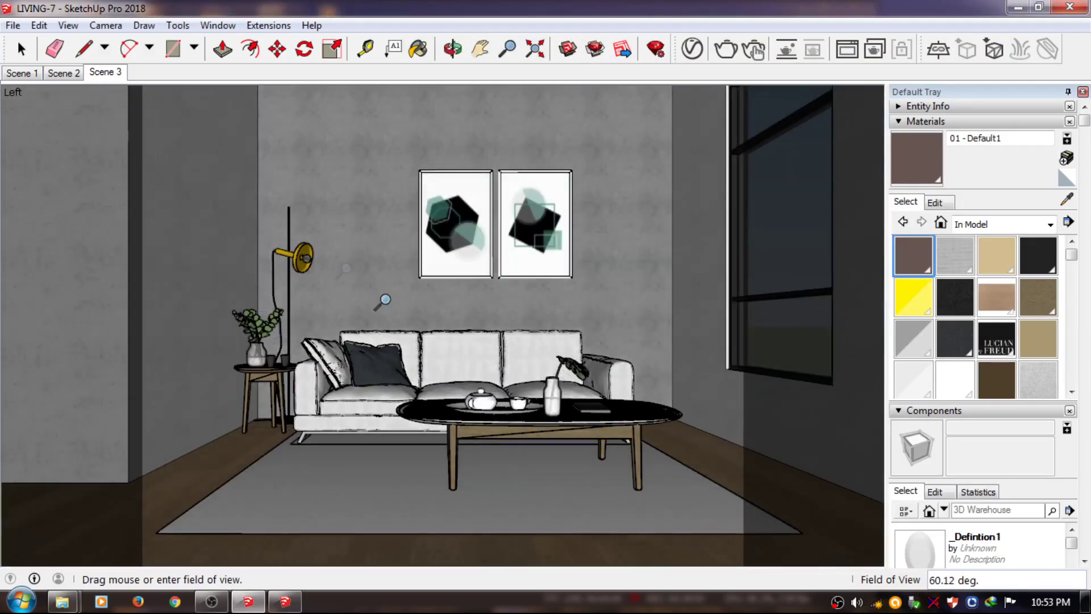
shift+middle_drag(464, 316, 448, 335)
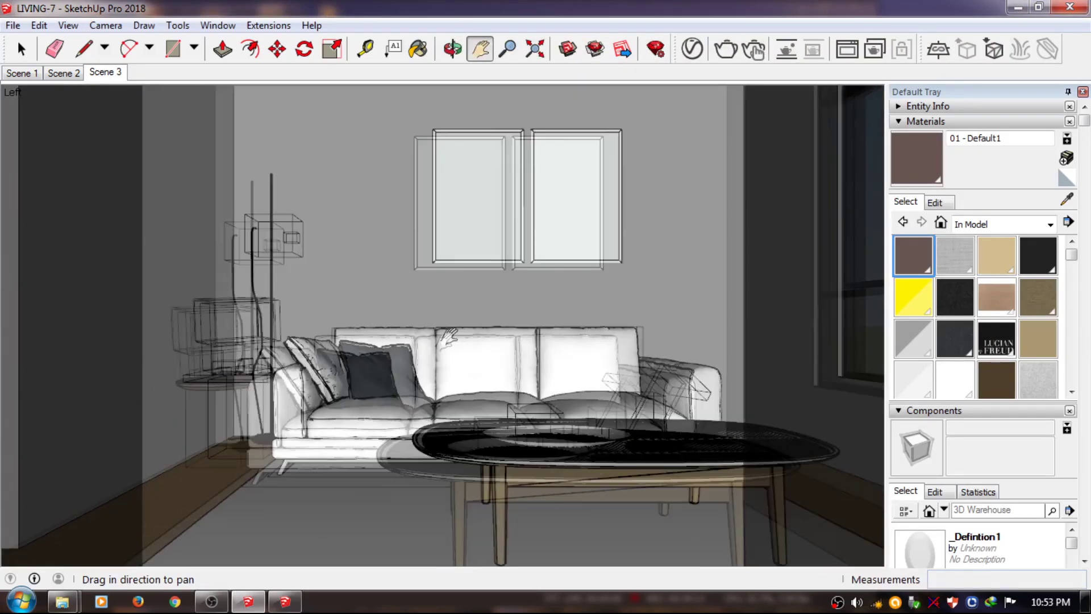
drag(449, 336, 449, 333)
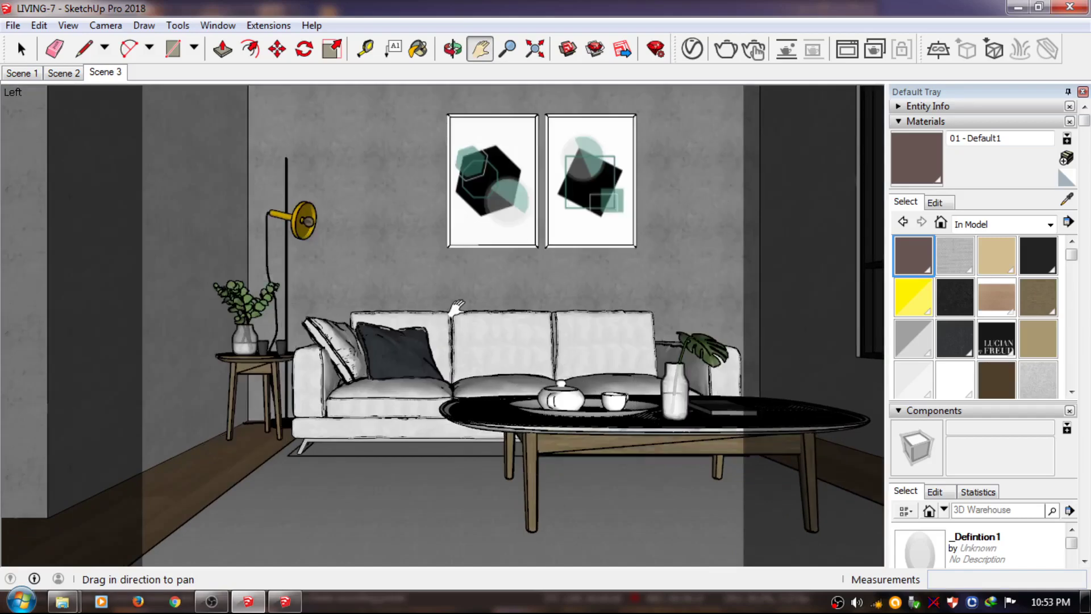
scroll(464, 307, up, 2)
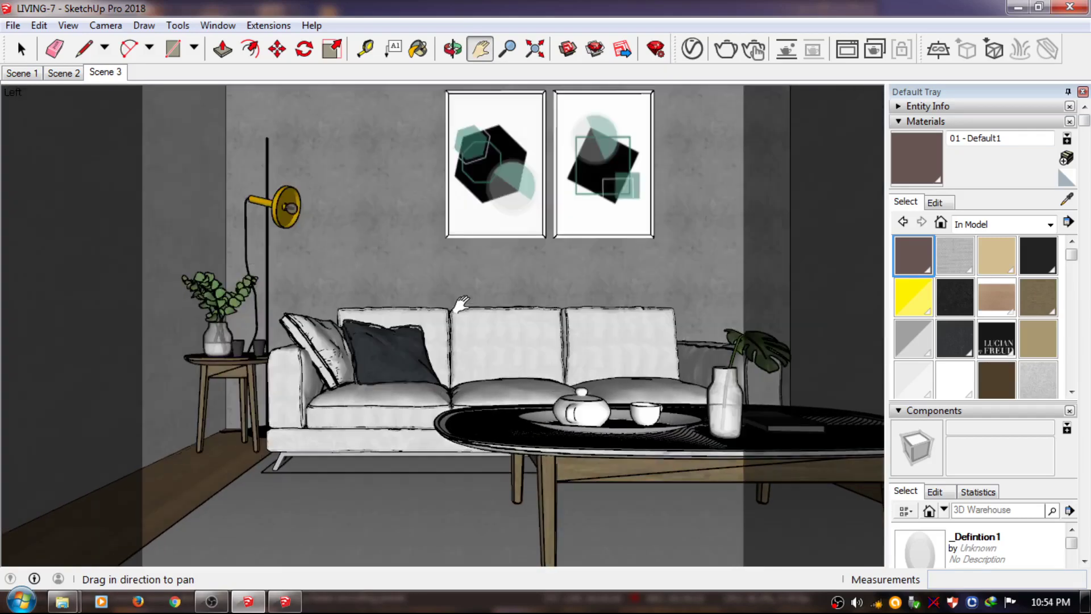
drag(461, 303, 467, 312)
right_click(100, 73)
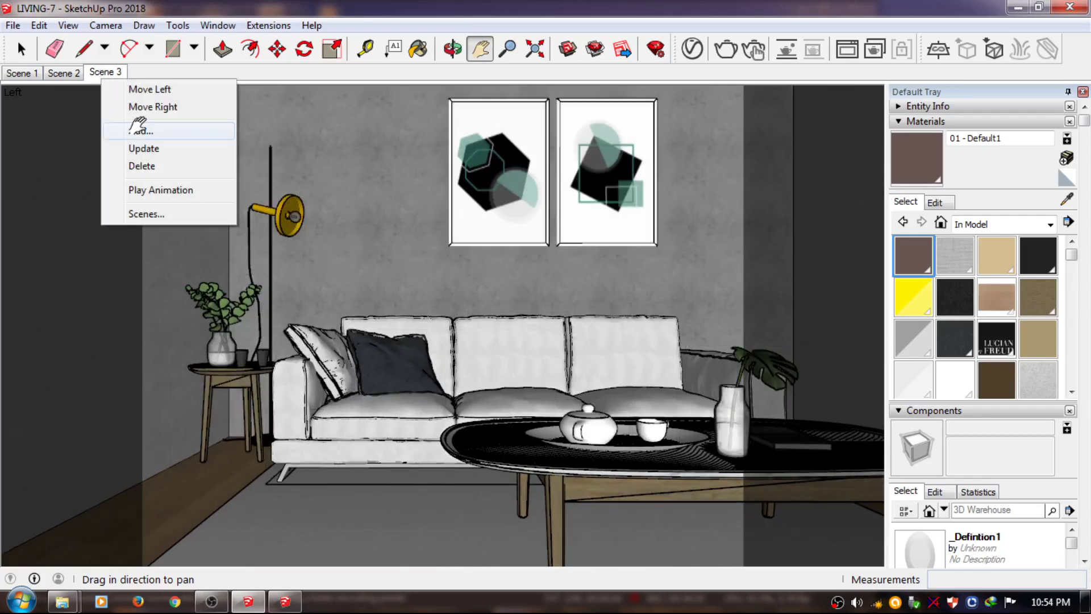
click(138, 126)
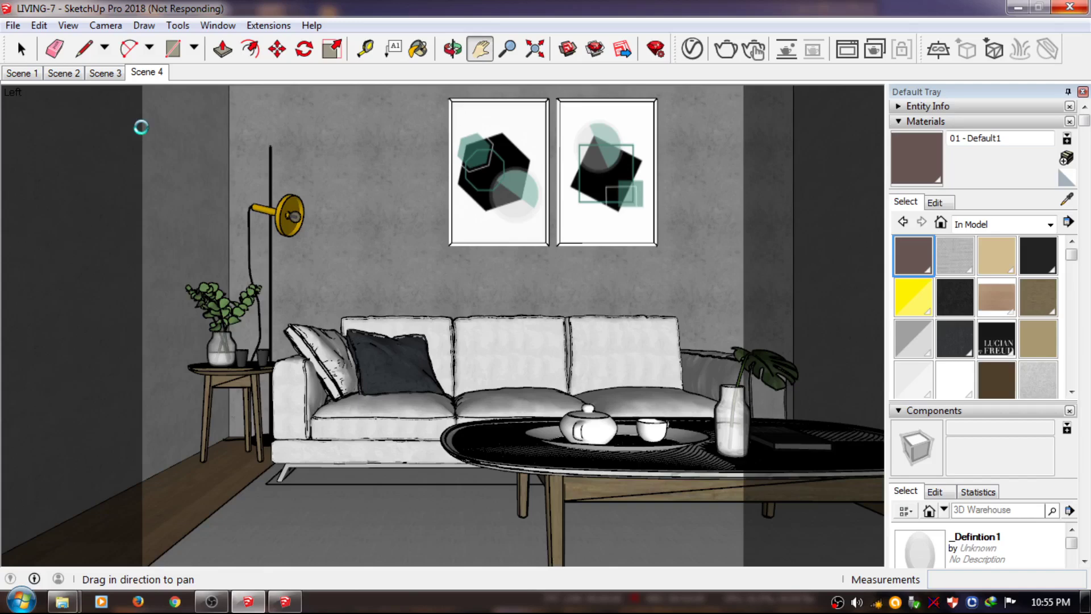
Give the Polished Concrete Old wall material a reflection layer with .35 highlight and .55 reflect glossiness
click(1069, 200)
click(689, 277)
click(692, 49)
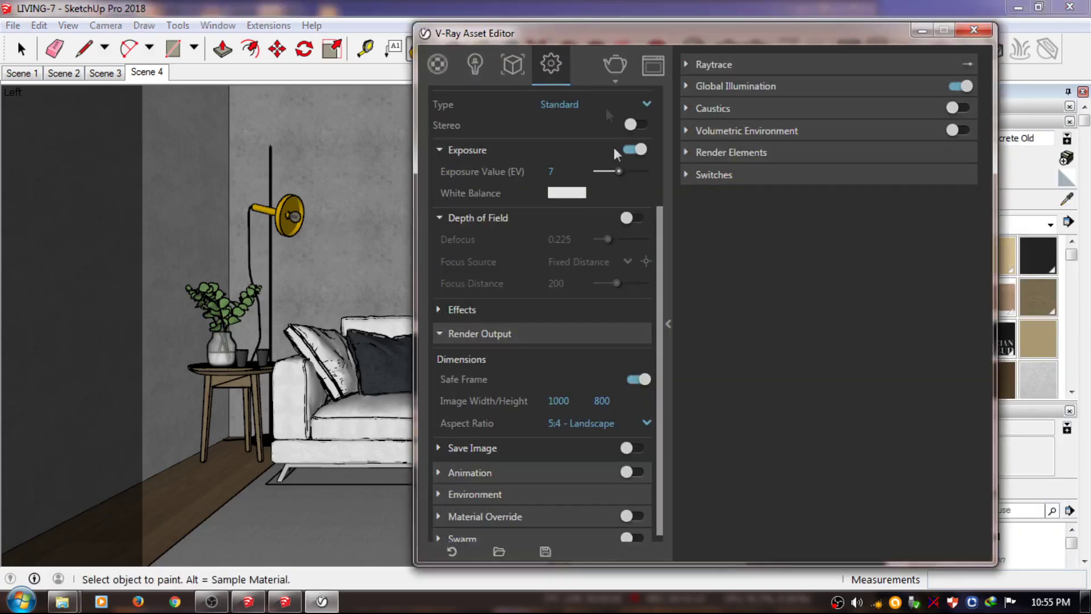
click(968, 60)
click(886, 173)
click(734, 83)
click(807, 199)
text(.35)
click(806, 222)
text(.55)
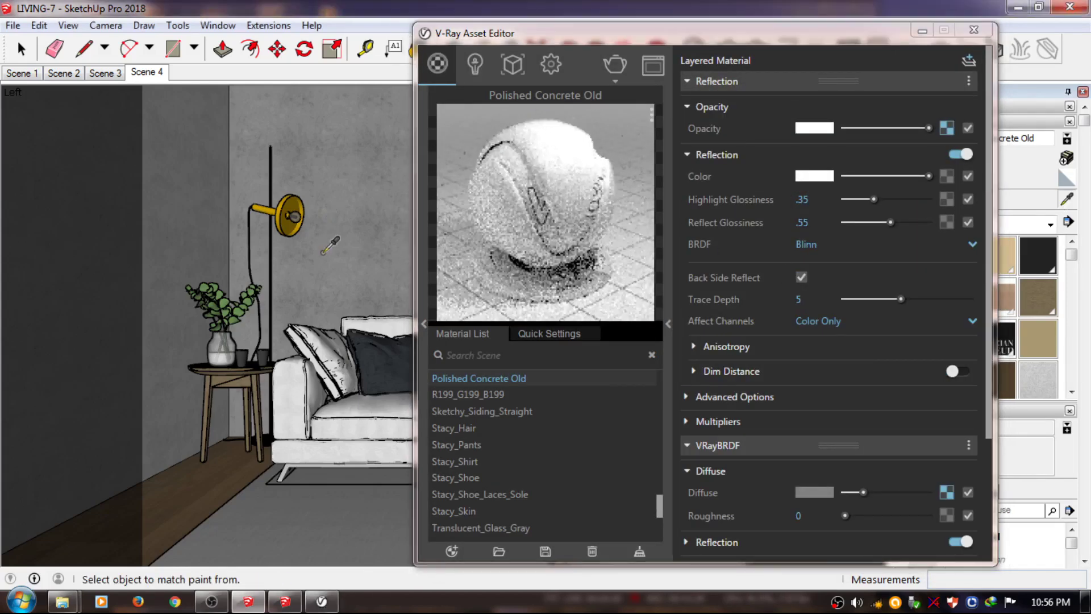
Add a reflection layer to Material6 with .35 highlight and .55 reflect glossiness
click(969, 60)
click(886, 173)
click(734, 83)
click(795, 200)
text(.35)
key(Tab)
text(.55)
key(Tab)
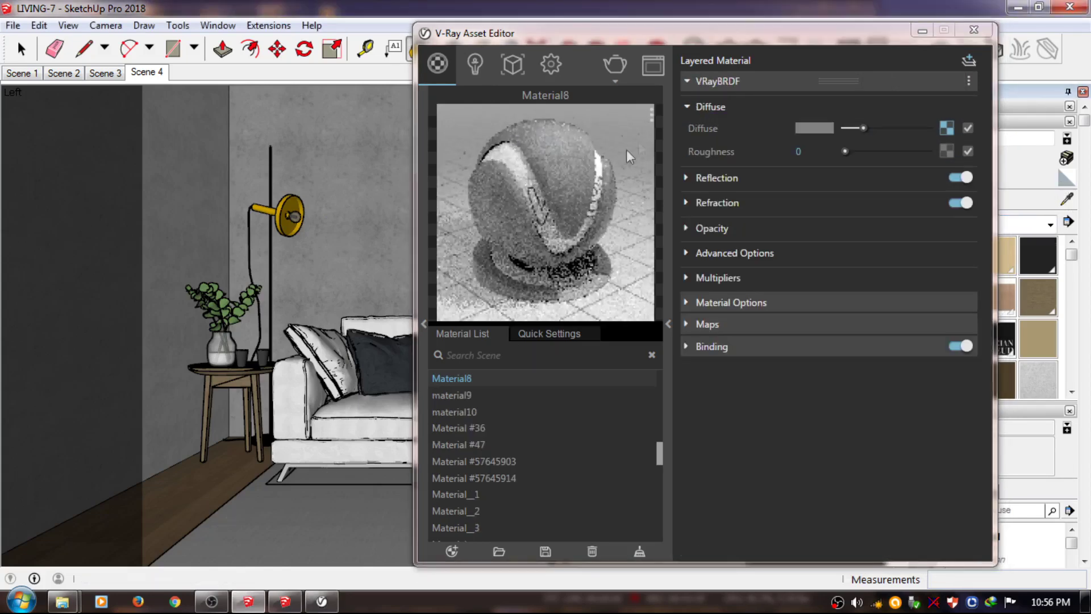
Add a reflection layer to Material8 with highlight glossiness 35 and reflect glossiness .55
click(969, 60)
click(926, 166)
double_click(812, 199)
text(35)
key(Tab)
text(.55)
key(Return)
Give the black elm wood material a reflection layer at .35 highlight and .55 reflect glossiness
click(290, 8)
alt+click(295, 531)
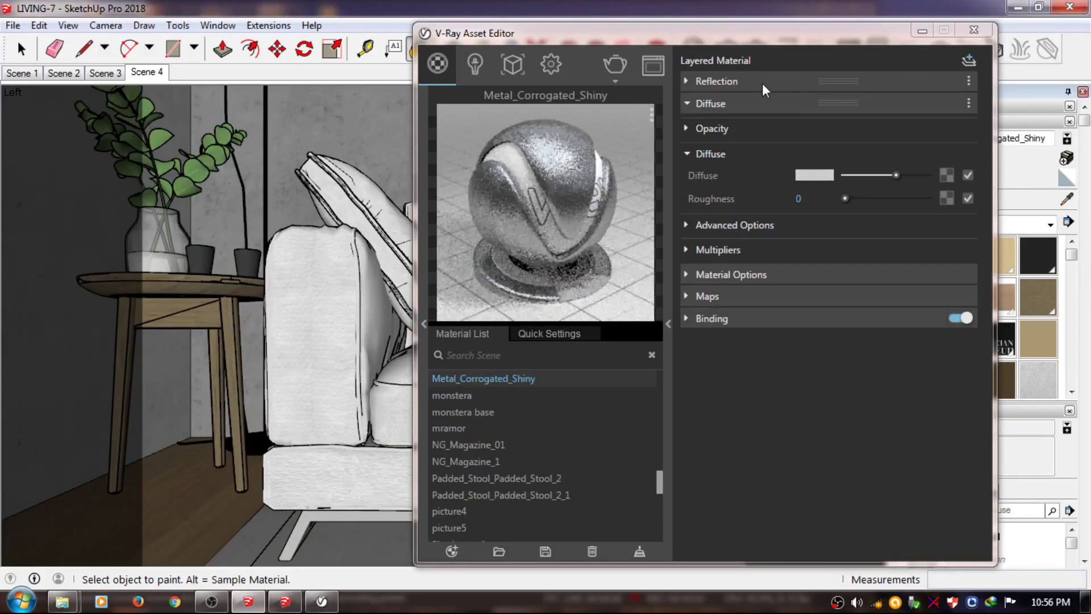
alt+click(189, 311)
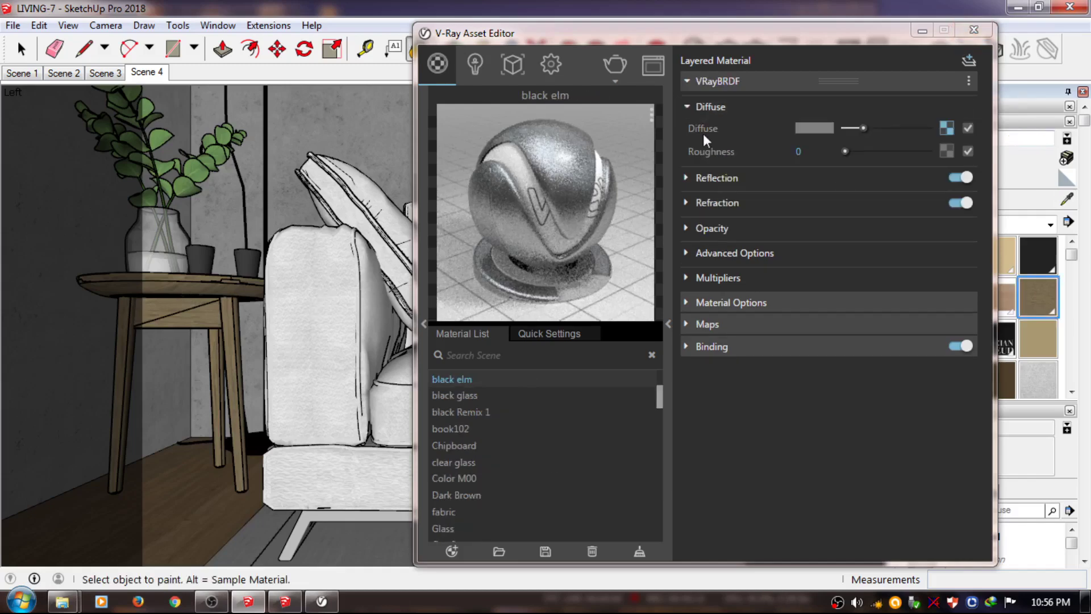
click(969, 60)
click(941, 104)
click(731, 86)
text(.35)
key(Tab)
text(.55)
key(Return)
Add a .35/.55 glossiness reflection layer to the MAD_COFFE_TABLE_miska bowl material
alt+click(200, 252)
click(968, 60)
click(941, 104)
click(731, 81)
text(.35)
key(Tab)
text(.55)
key(Return)
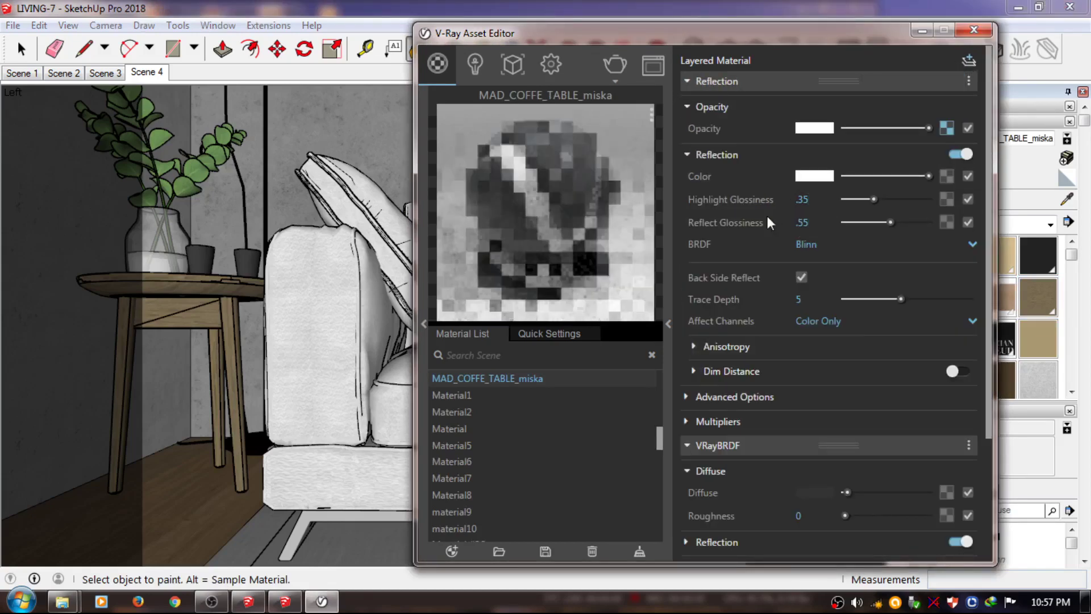
Add a reflection layer to the black glass material and expand its refraction settings
alt+click(157, 244)
click(968, 61)
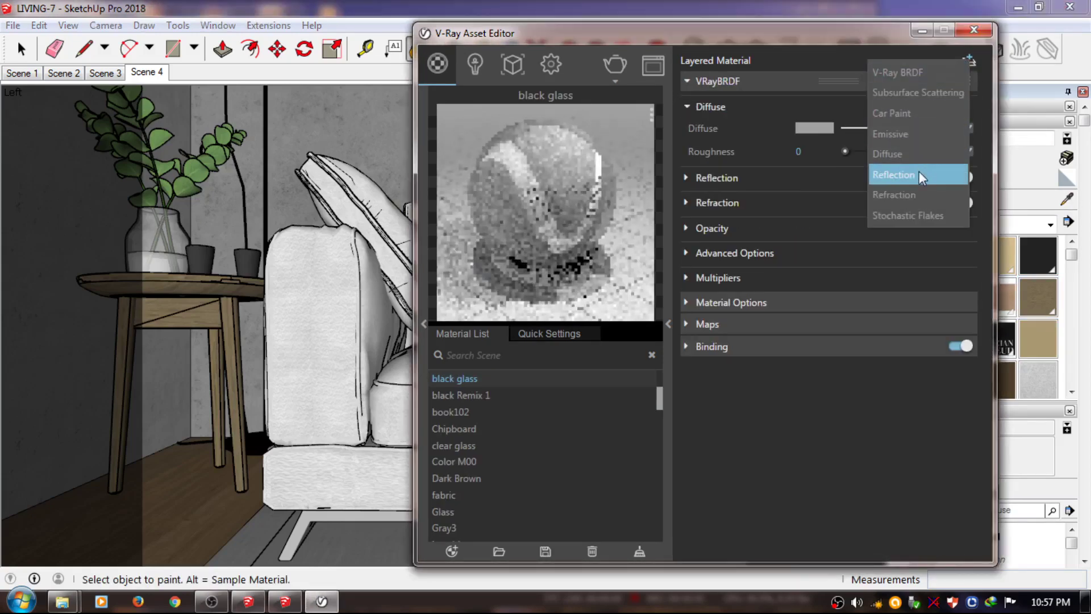
click(919, 170)
click(775, 225)
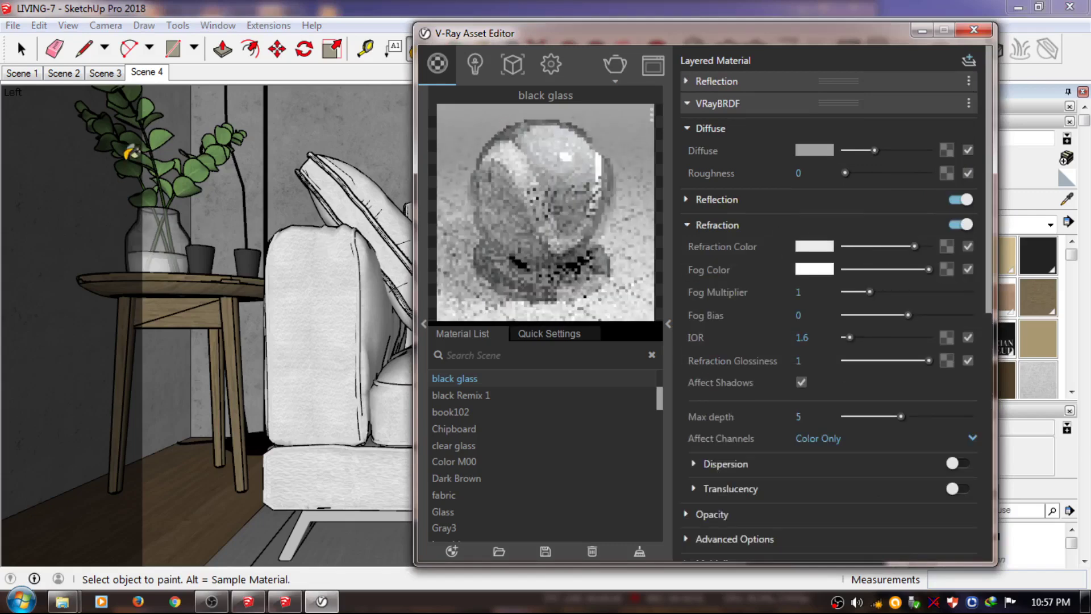
scroll(165, 193, up, 3)
alt+click(216, 176)
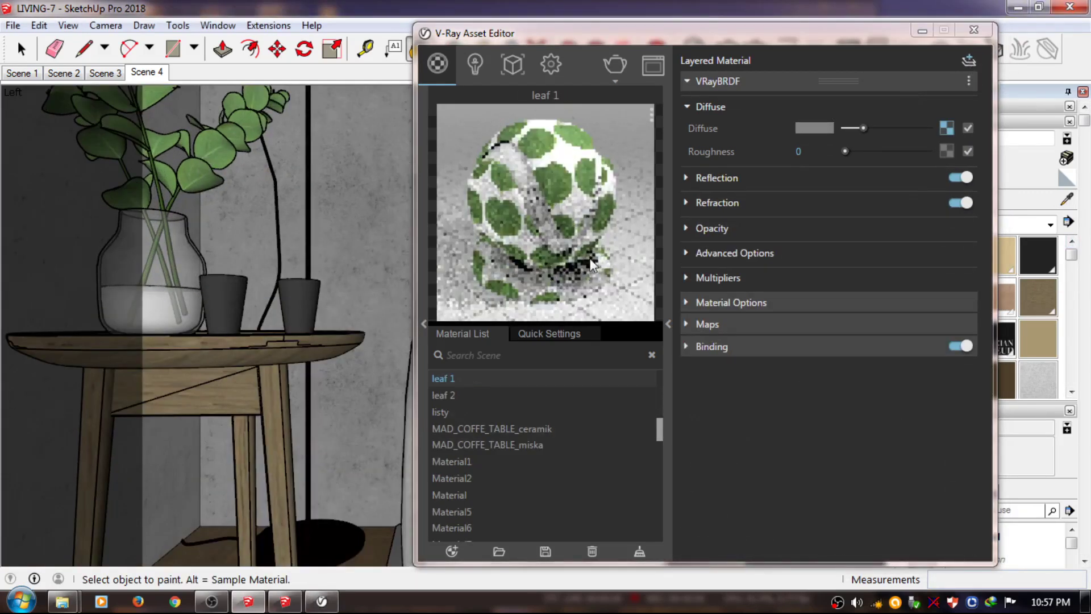
Sample the plant leaf, leaf 1 and monstera base materials and edit a reflection layer's highlight glossiness
alt+click(153, 250)
alt+click(216, 176)
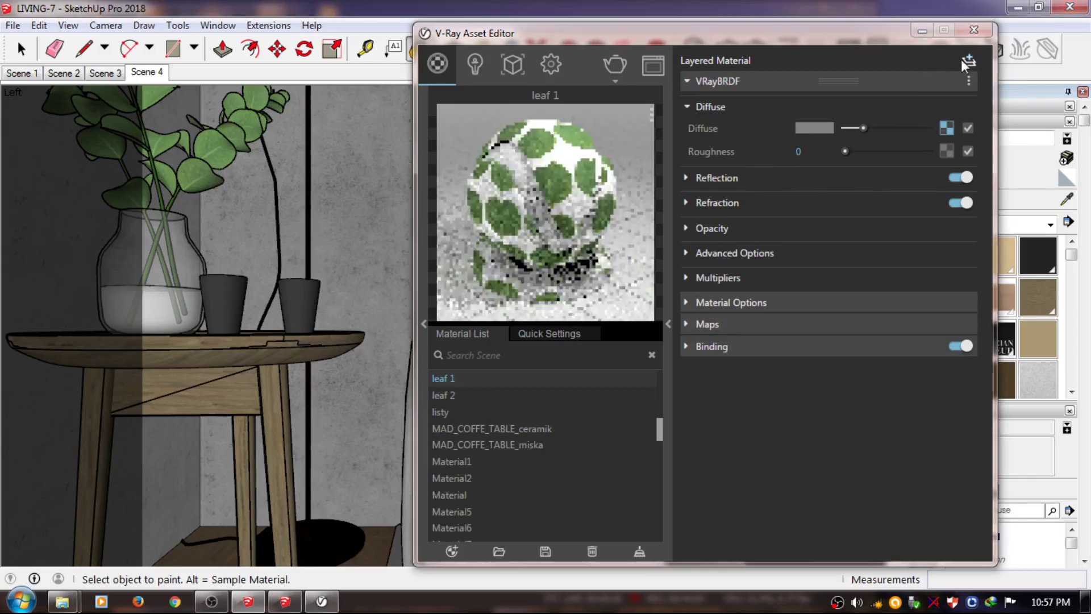
click(947, 150)
click(718, 80)
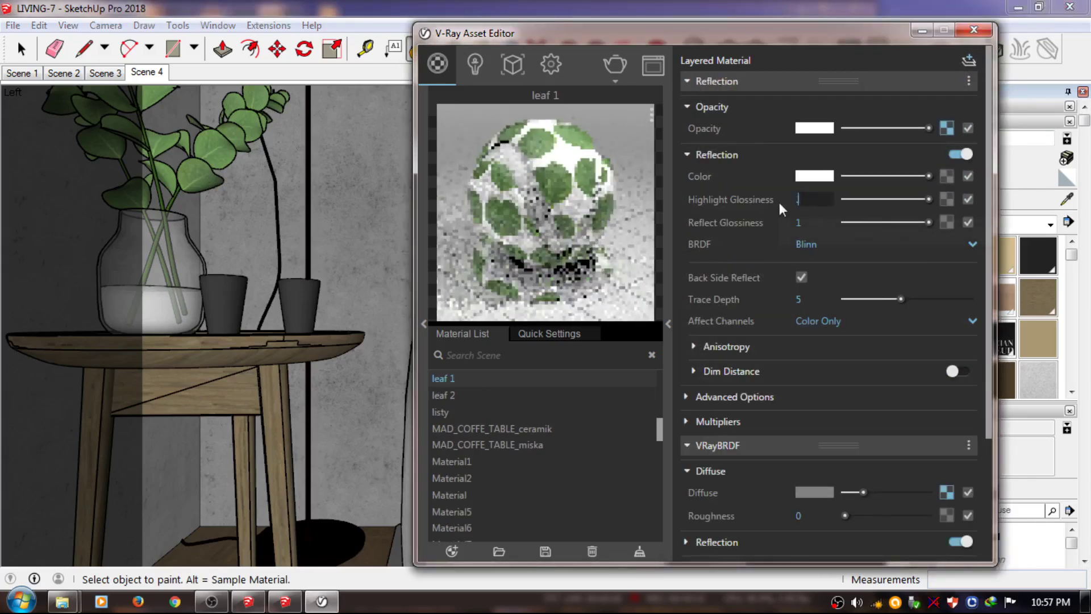
text(.35)
alt+click(187, 170)
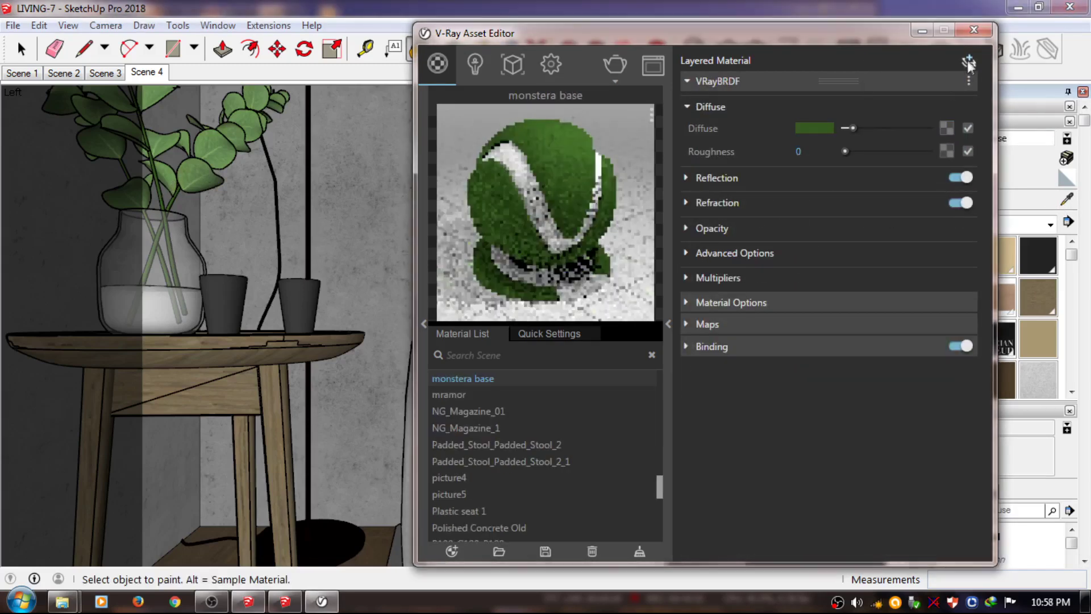
double_click(798, 199)
key(Tab)
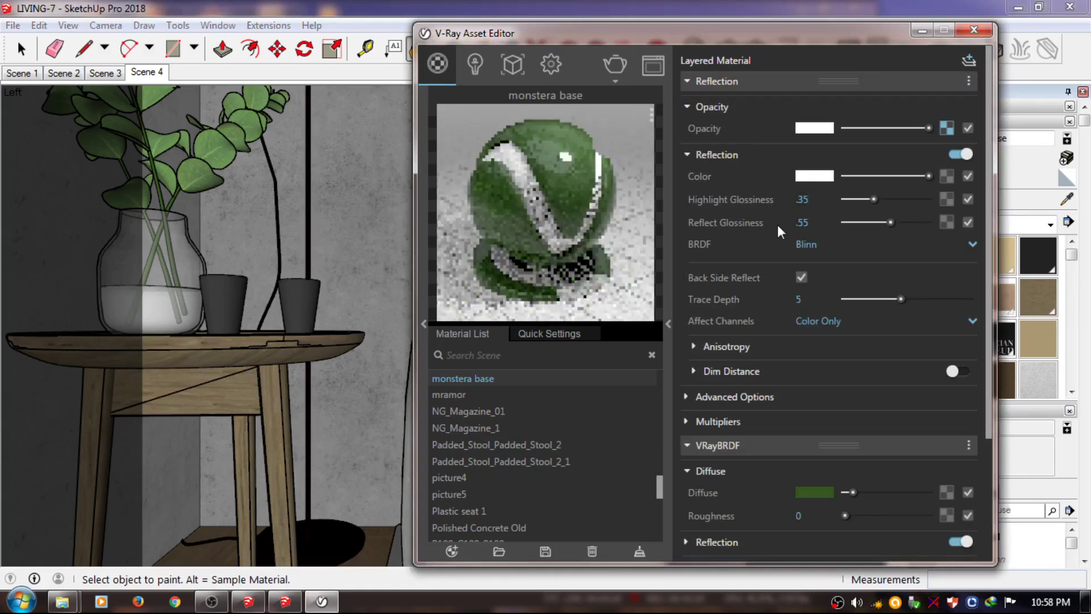
Add a reflection layer to the black WHIZZ lamp material and zoom in on the lamp
alt+click(281, 228)
click(969, 59)
click(930, 187)
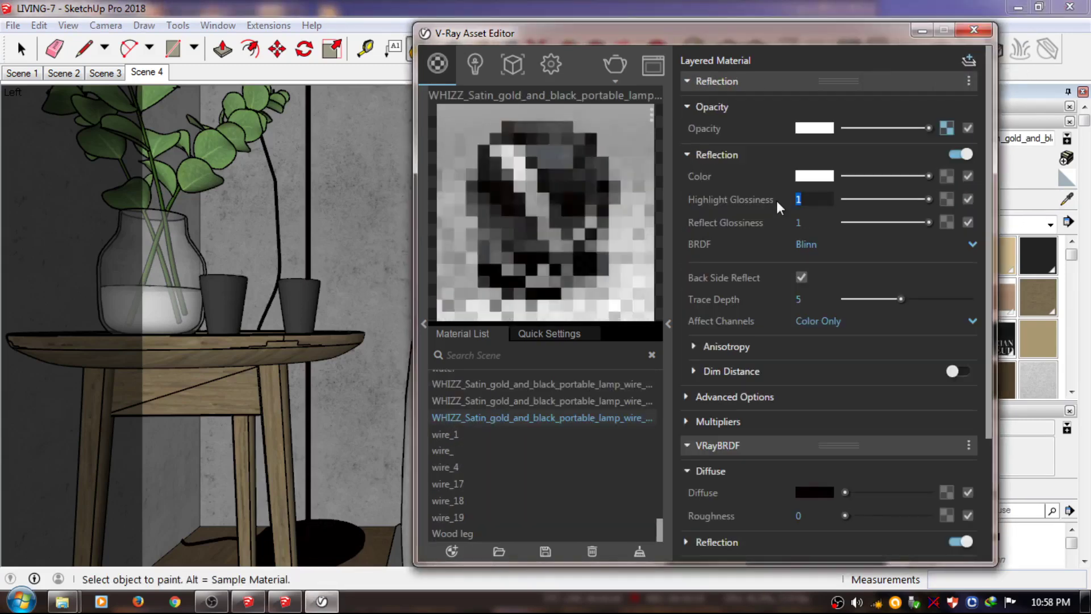
scroll(206, 539, up, 5)
scroll(206, 539, up, 3)
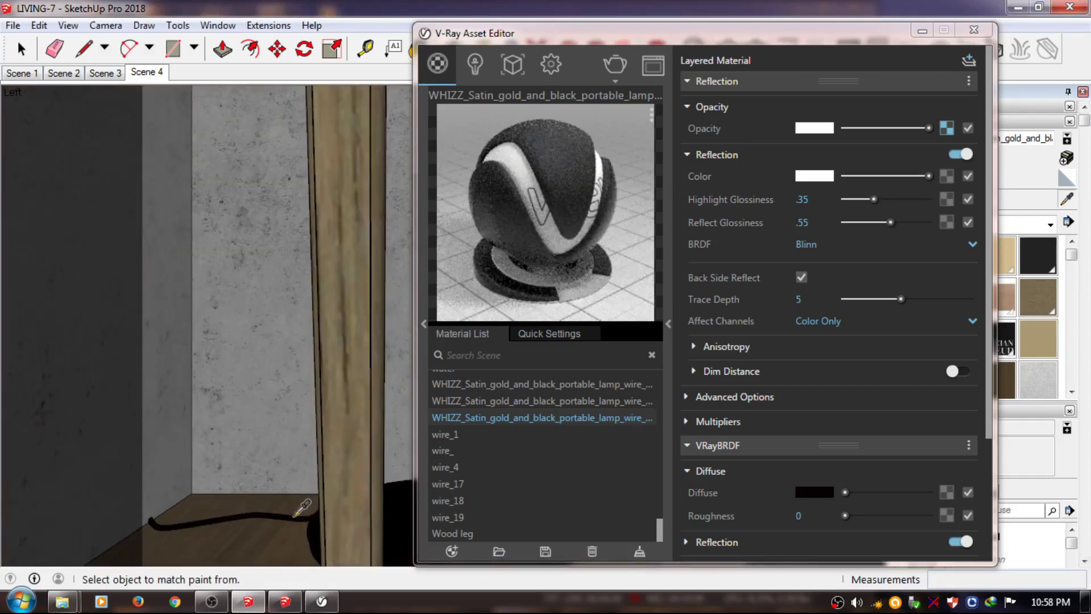
mouse_move(353, 434)
shift+middle_down()
mouse_move(262, 307)
mouse_move(263, 373)
mouse_move(336, 224)
mouse_move(292, 377)
mouse_move(315, 331)
shift+middle_up()
Add reflection layers to the gold lamp material and the WHIZZ lamp-wire material
click(540, 400)
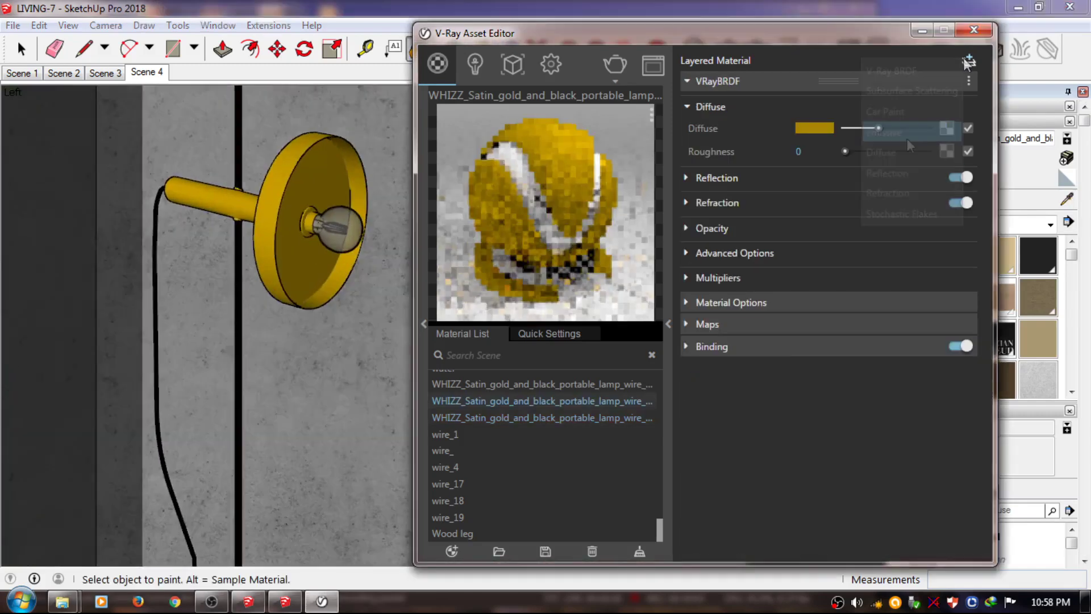
click(728, 80)
click(797, 221)
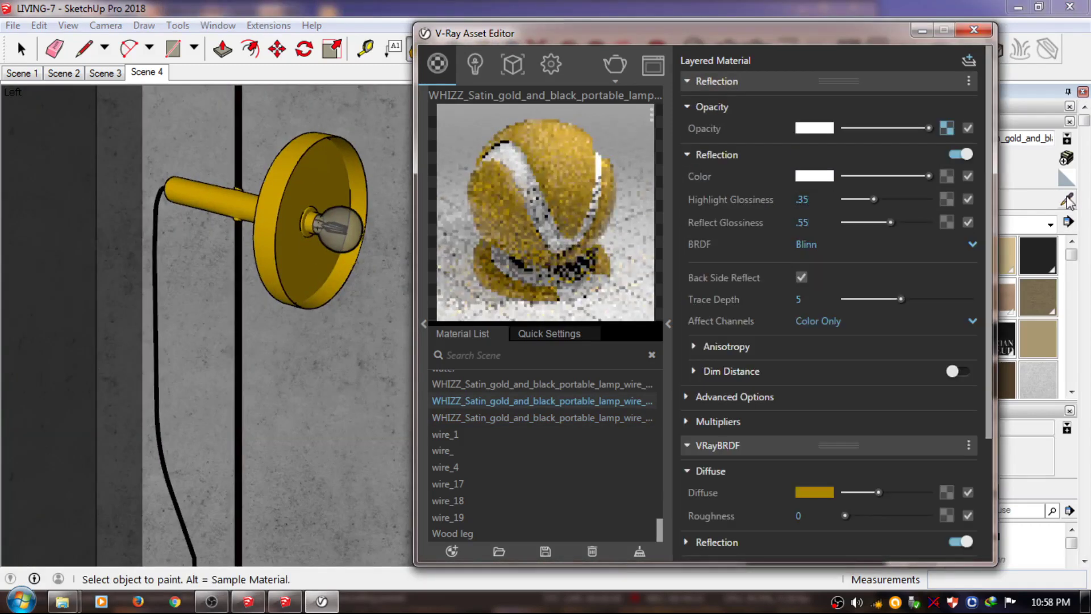
click(540, 383)
click(968, 60)
click(914, 172)
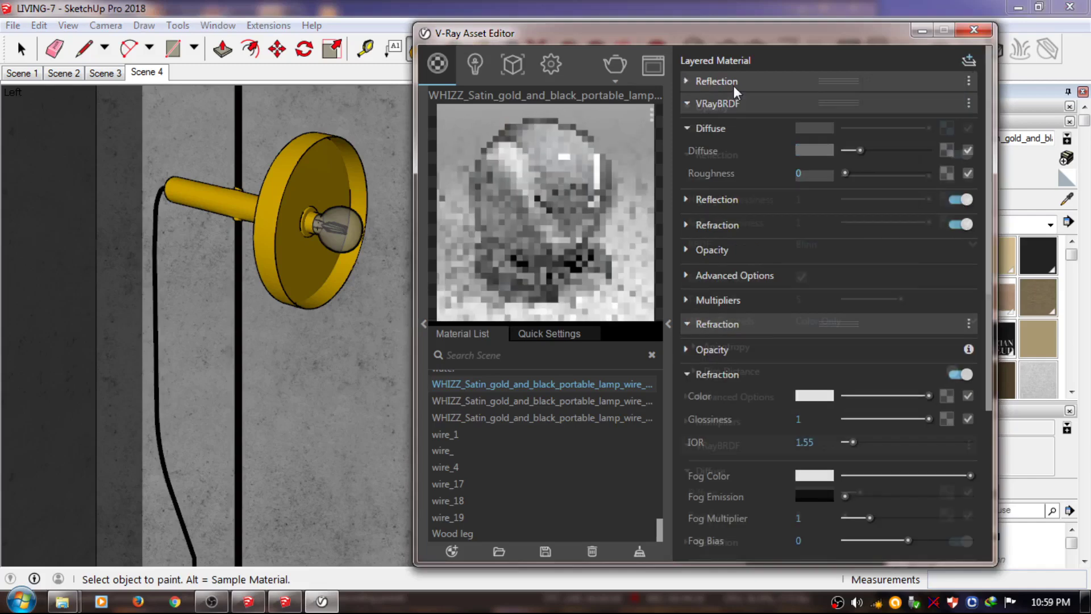
click(819, 225)
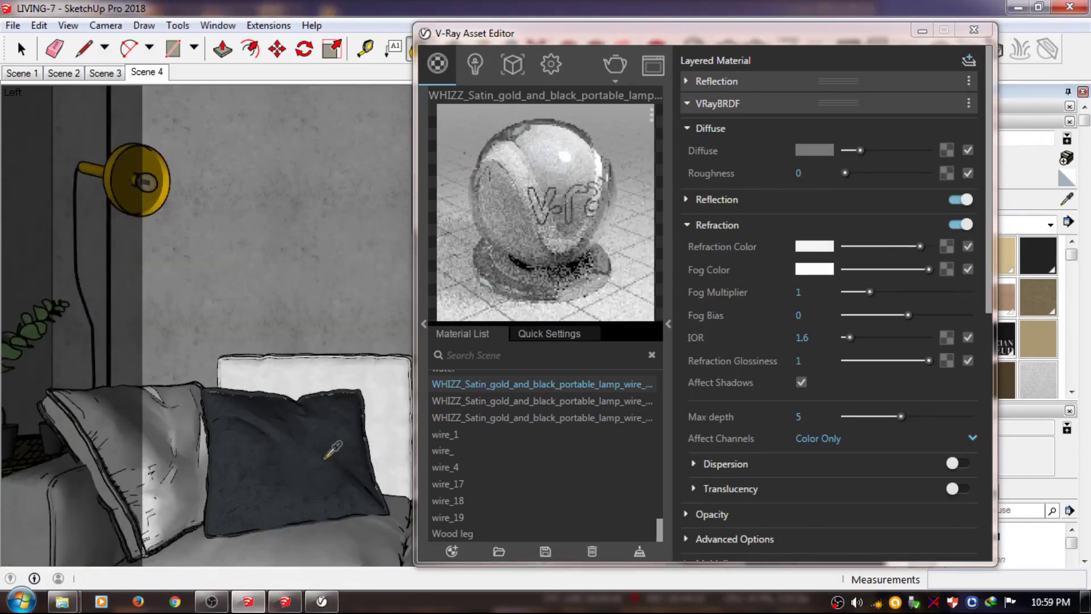
Copy the diffuse texture maps onto the upper layers of Material and khung kinh
click(925, 67)
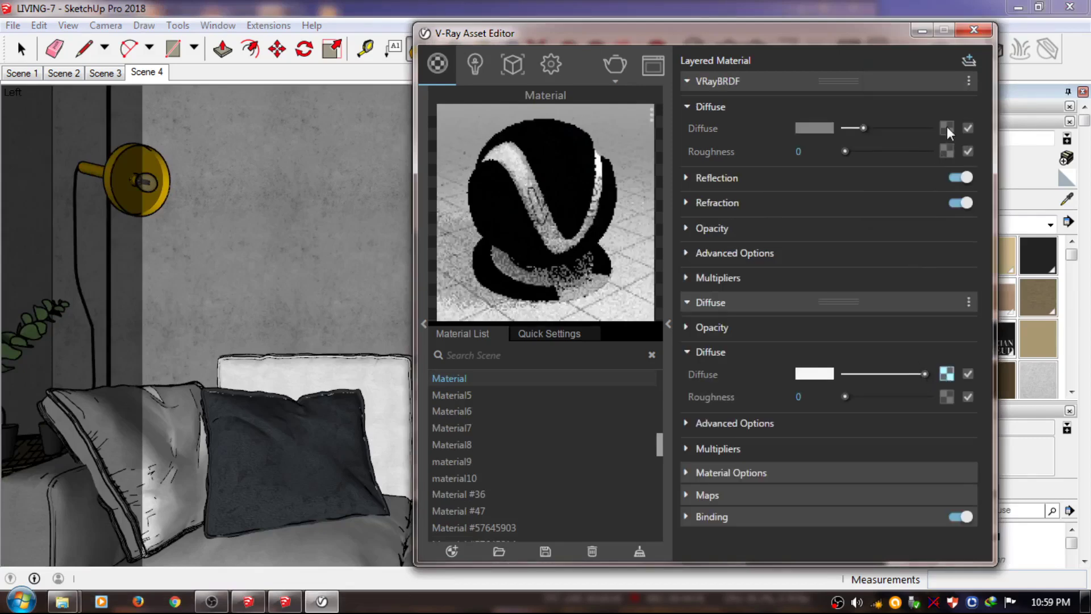
click(946, 372)
drag(947, 374, 946, 128)
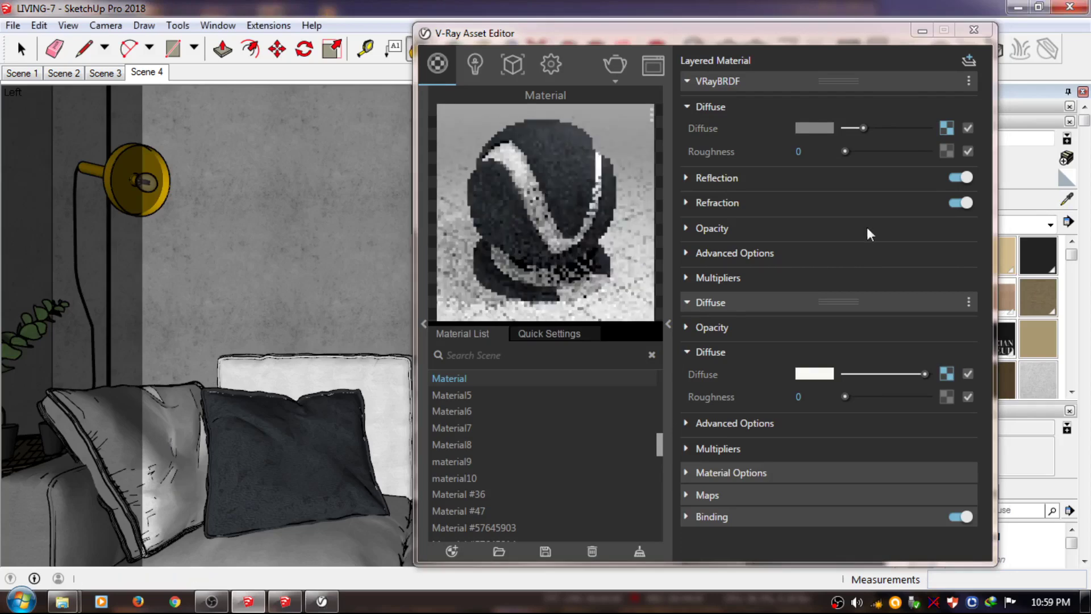
click(969, 60)
click(908, 70)
drag(947, 373, 946, 128)
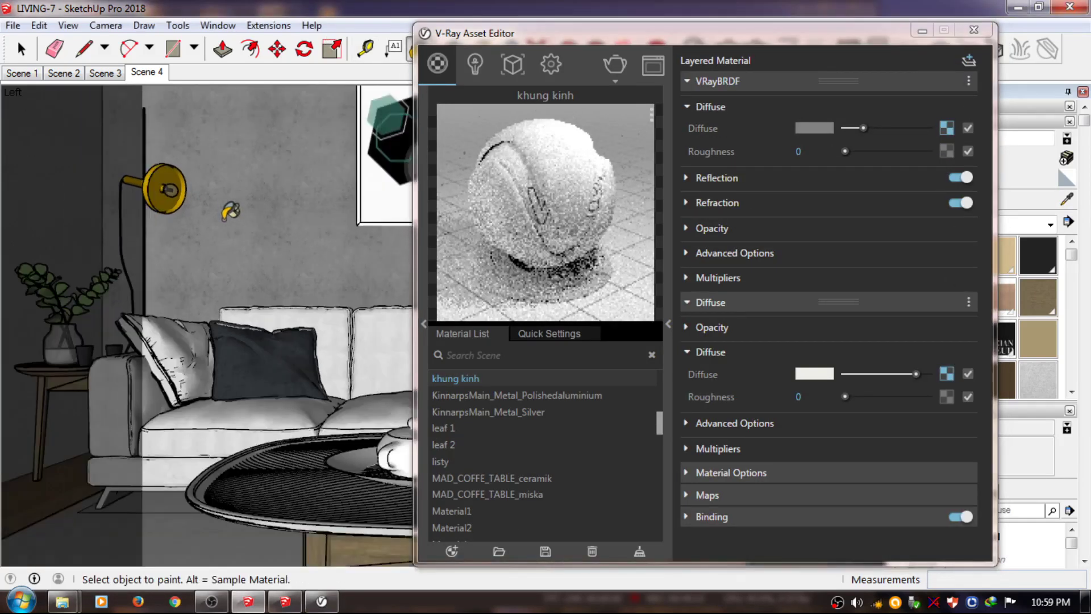
Add reflection layers to the black elm, mramor and R199_G199_B199 materials
alt+click(330, 467)
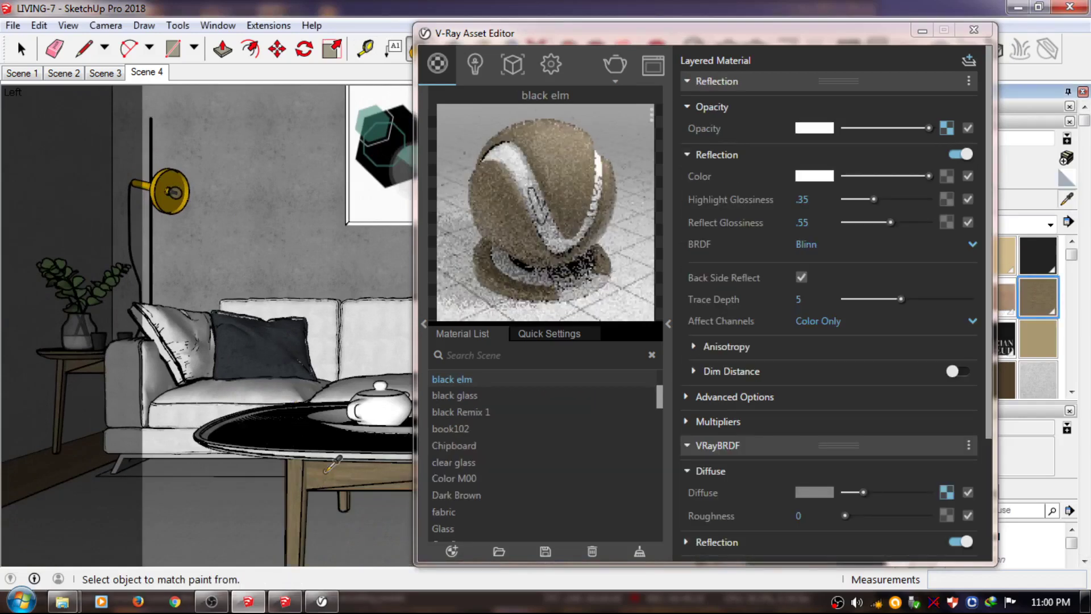
scroll(329, 467, up, 3)
click(968, 61)
click(919, 132)
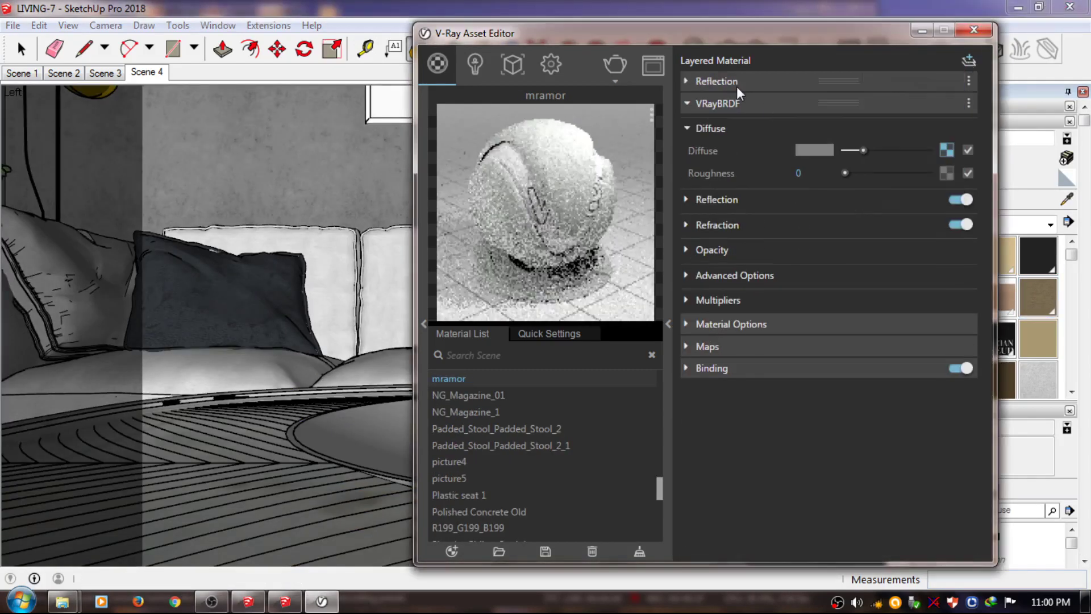
click(736, 86)
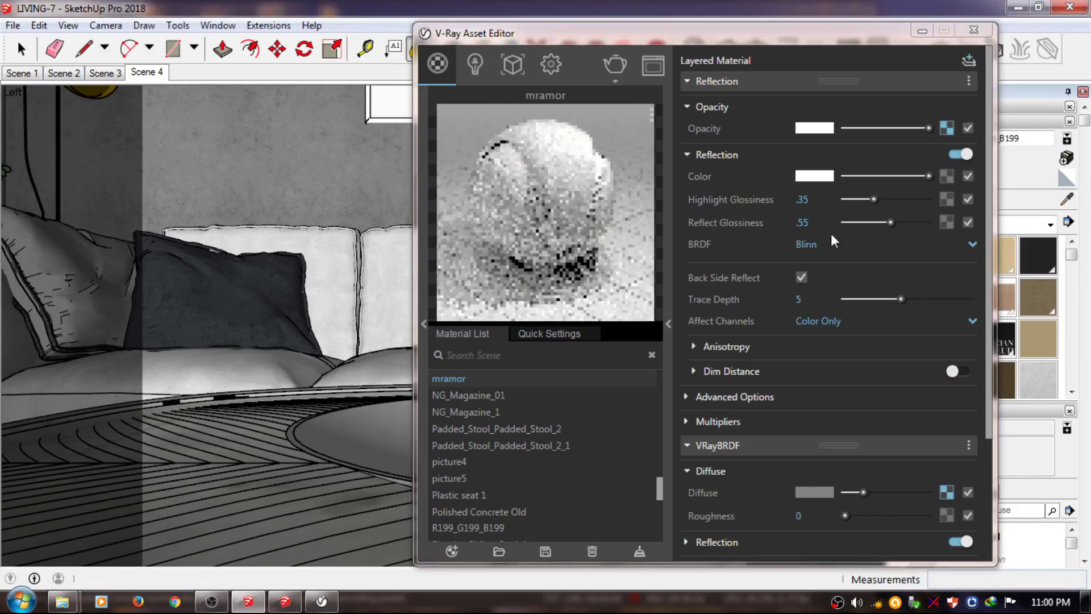
click(969, 60)
click(919, 138)
Add a reflection layer to the ceramic teapot material and expand the clear glass refraction settings
scroll(250, 361, up, 1)
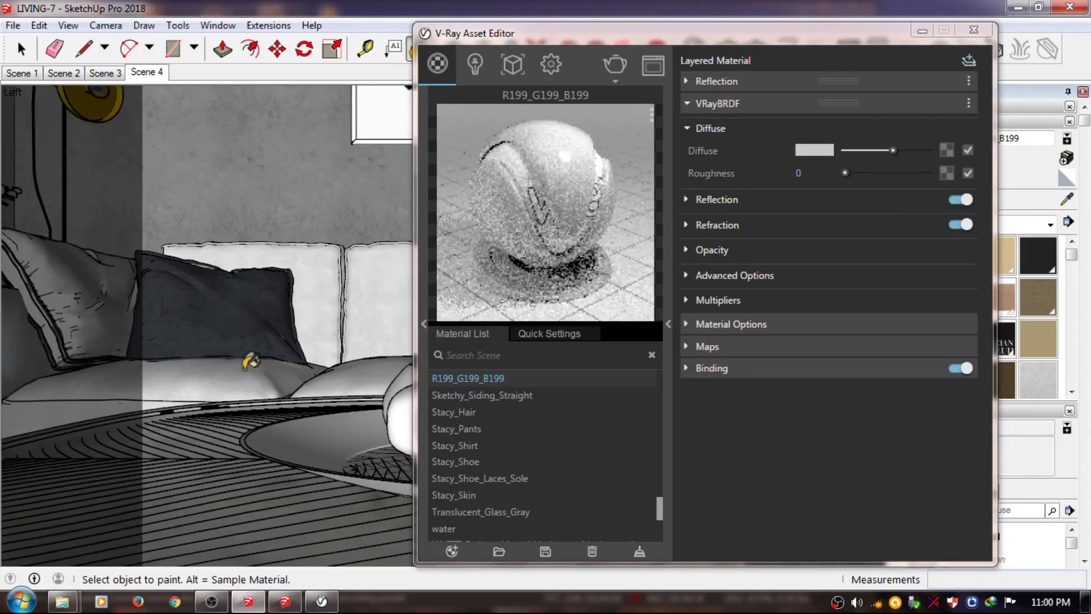
scroll(250, 361, down, 3)
shift+middle_drag(401, 407, 213, 410)
key(b)
alt+click(114, 397)
click(968, 61)
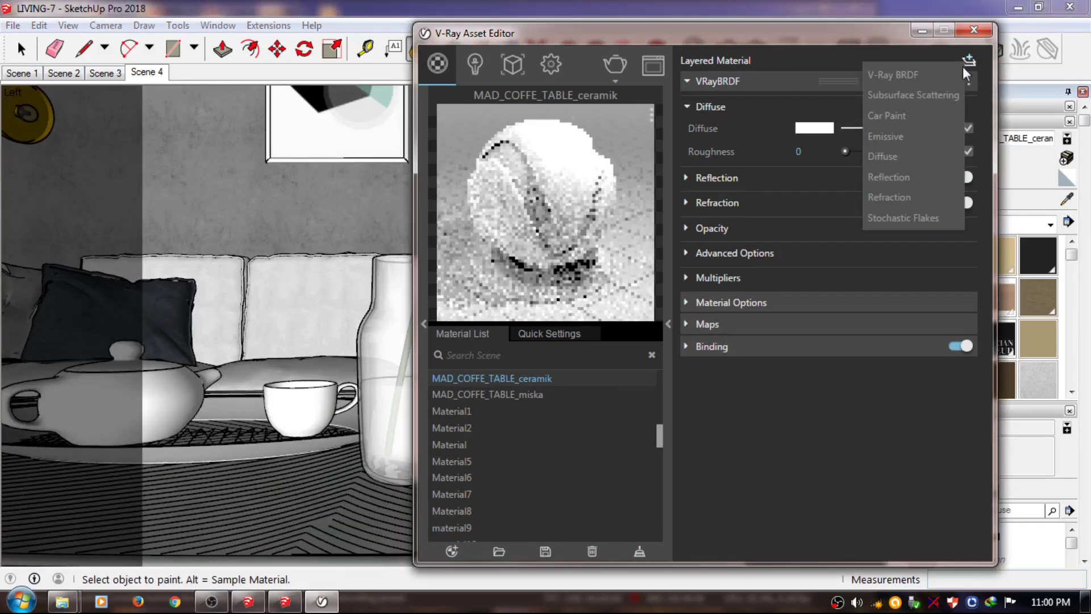
click(888, 177)
alt+click(392, 398)
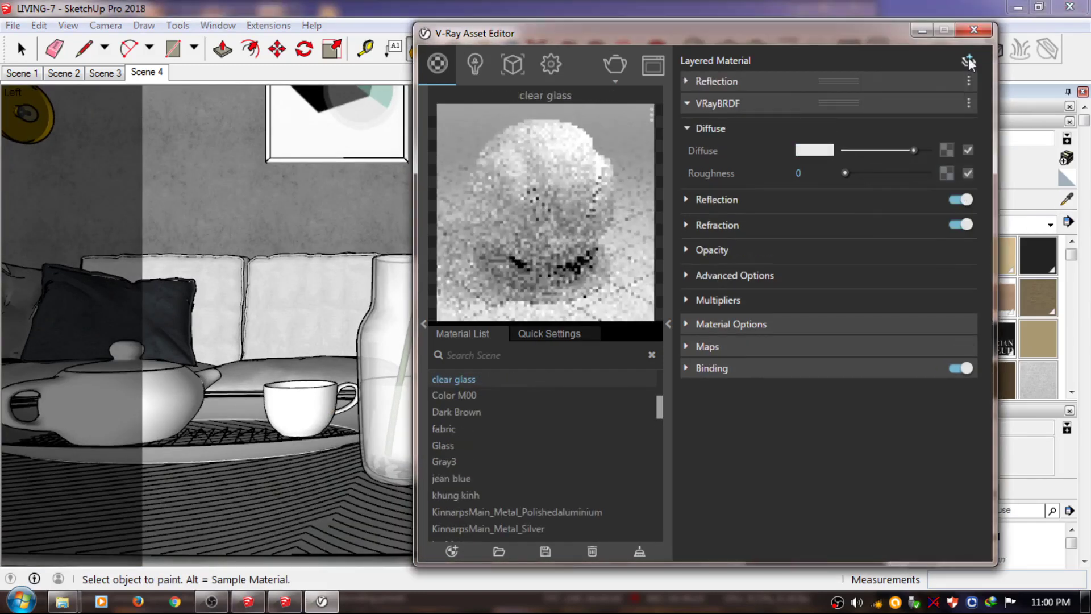
click(752, 226)
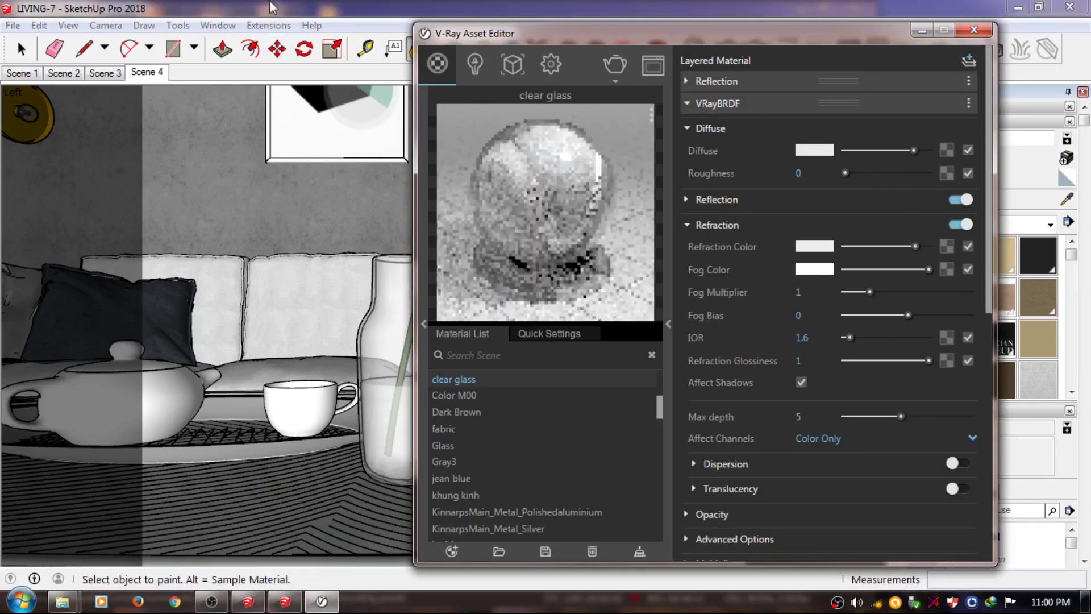
Give book102 a reflection layer with reflect glossiness .55
shift+middle_drag(341, 284, 114, 296)
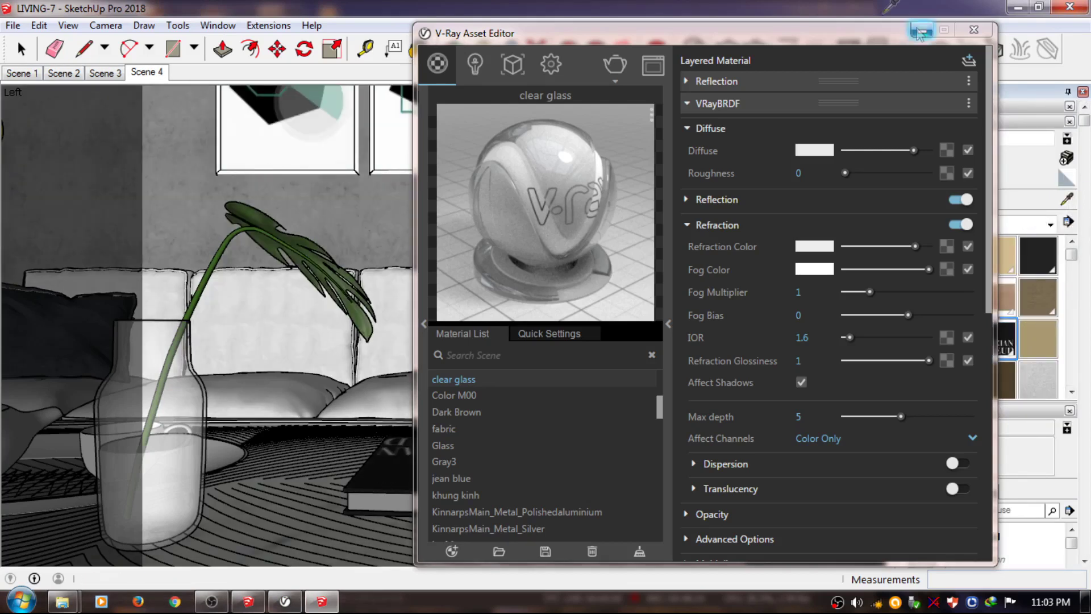
click(969, 60)
click(904, 170)
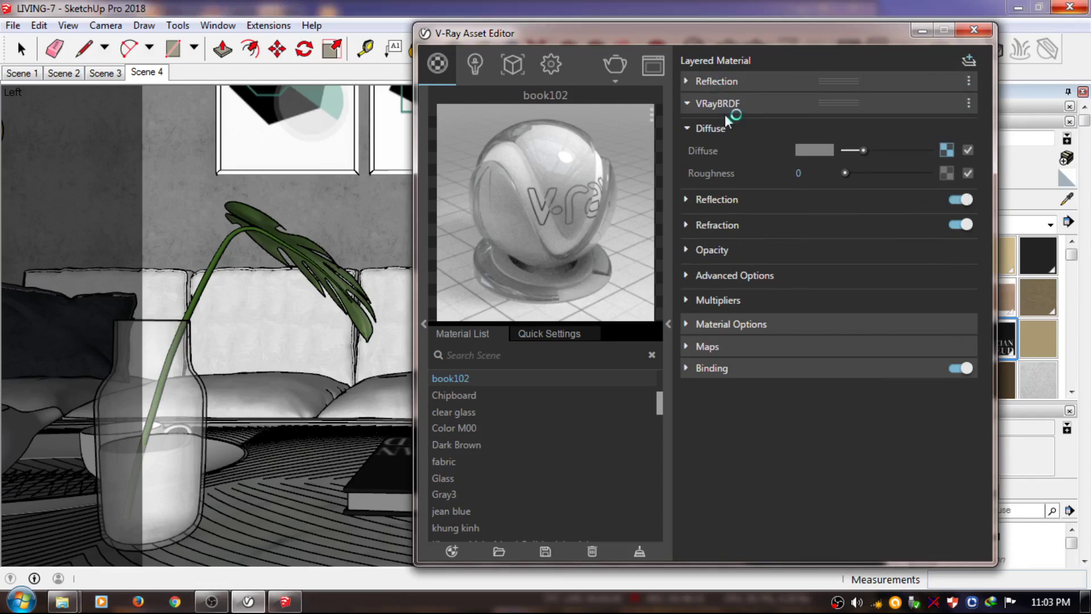
click(798, 198)
click(796, 222)
text(.55)
key(Return)
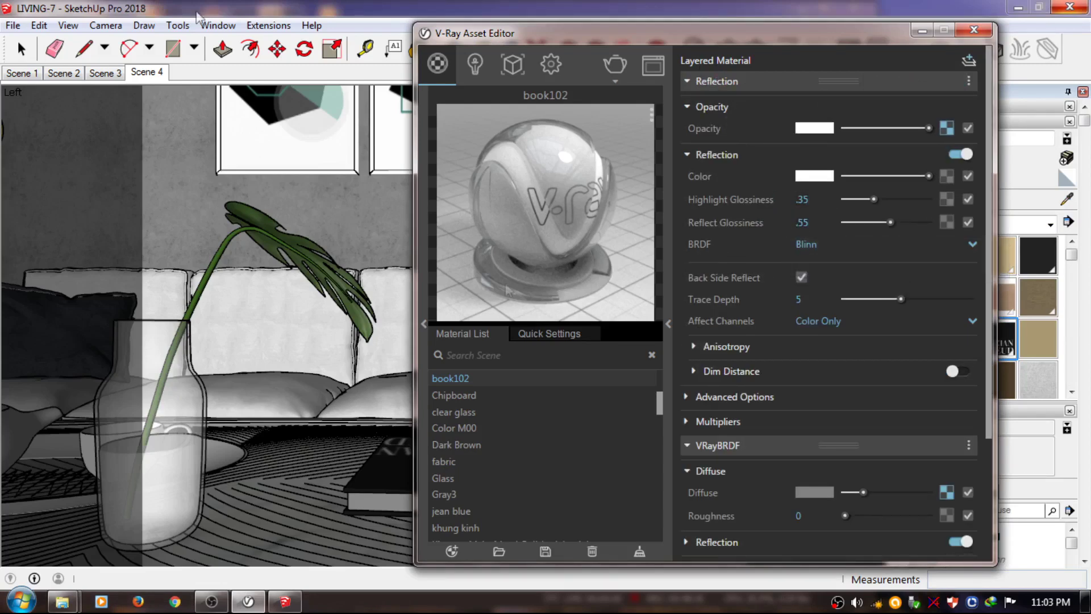
Orbit above the sofa and plant and add a reflection layer to the monstera material
click(312, 11)
key(o)
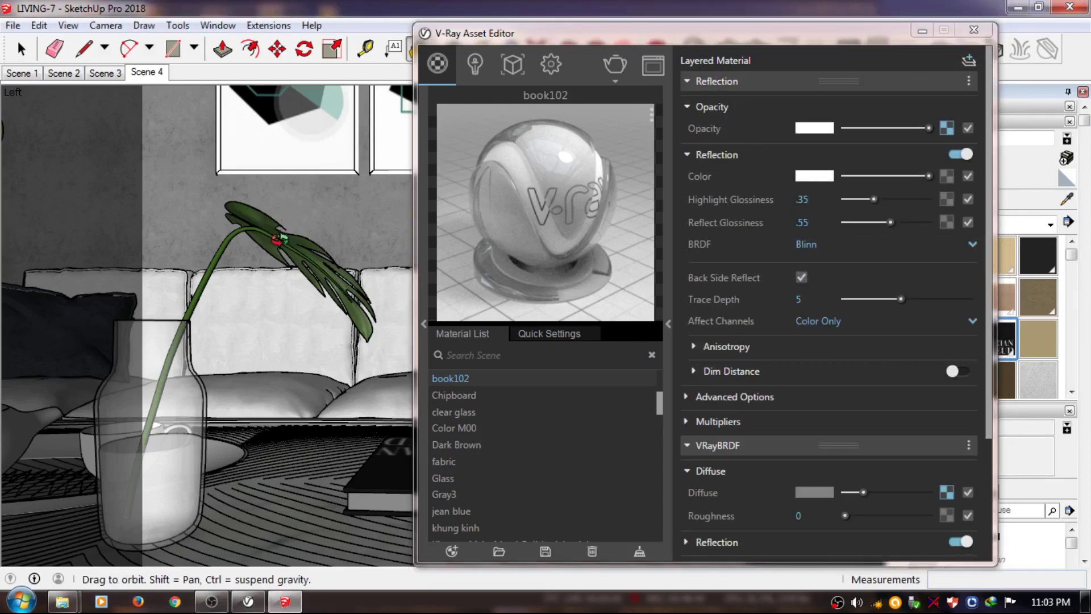
drag(240, 313, 279, 264)
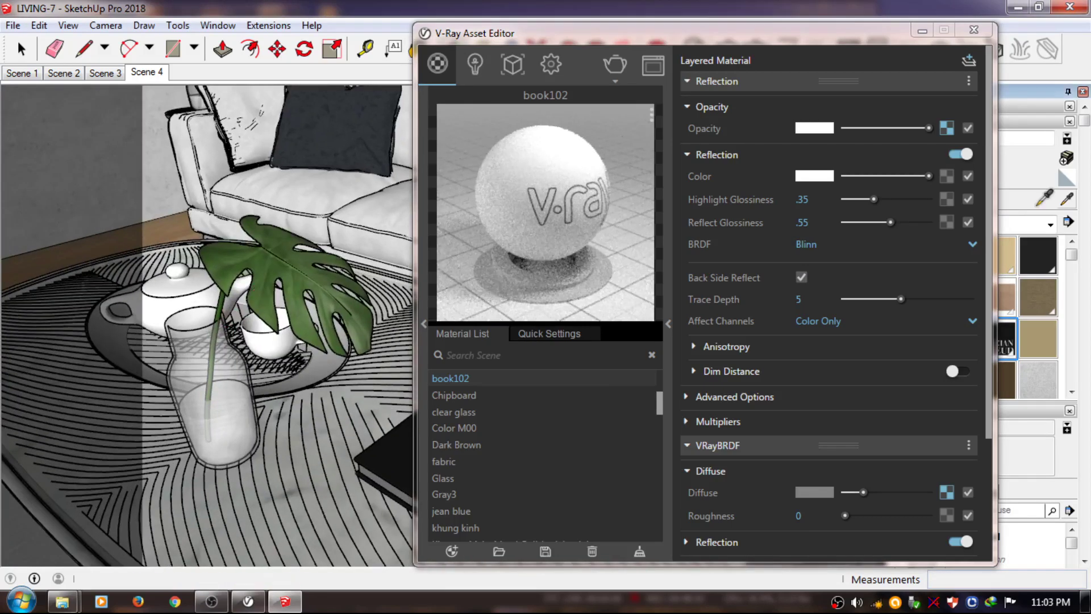
click(343, 248)
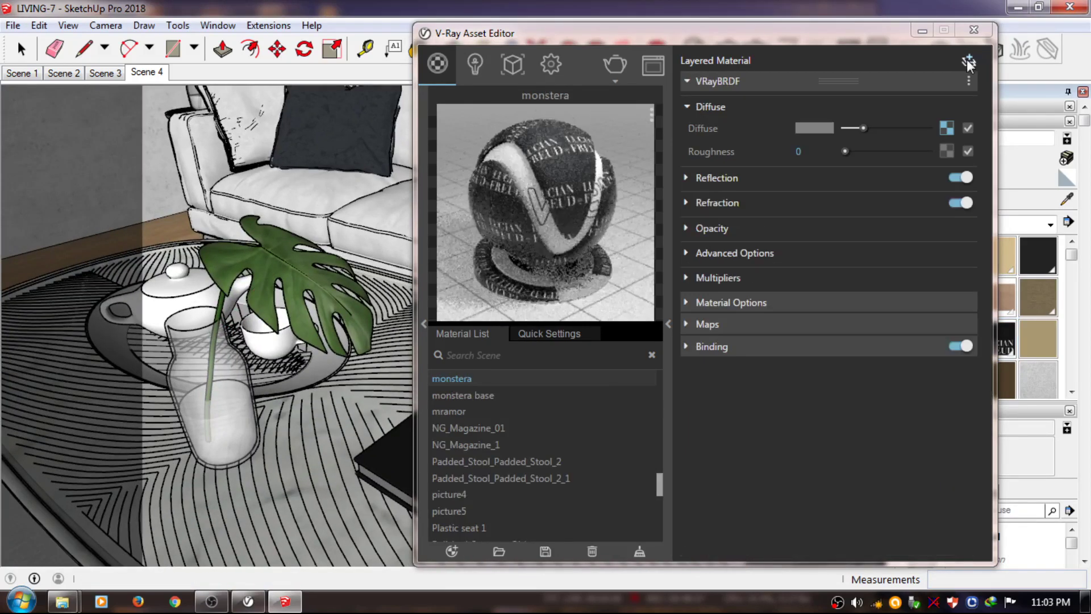
click(968, 60)
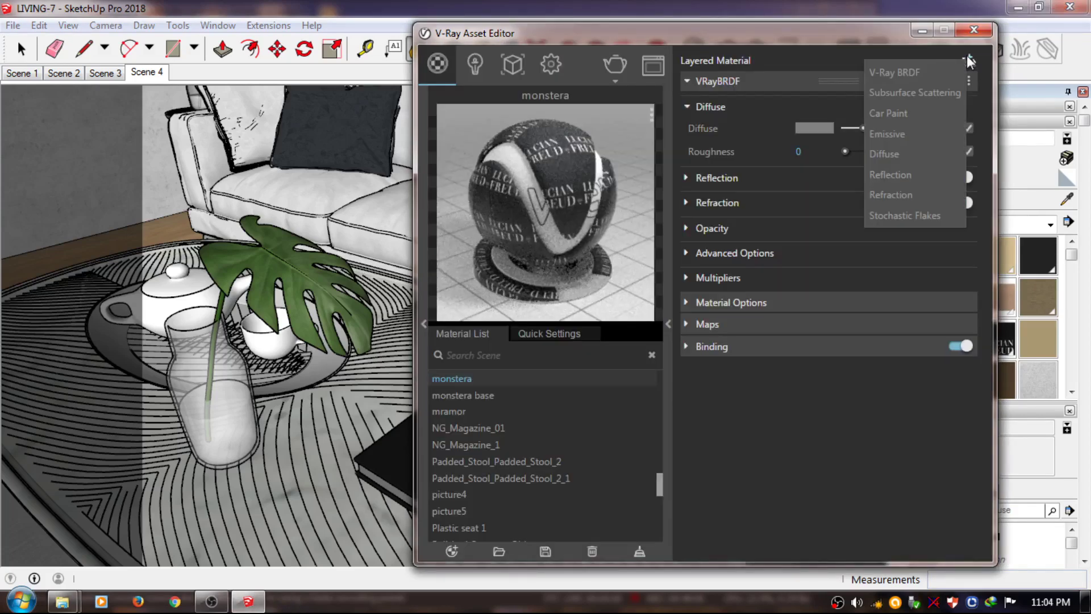
click(890, 174)
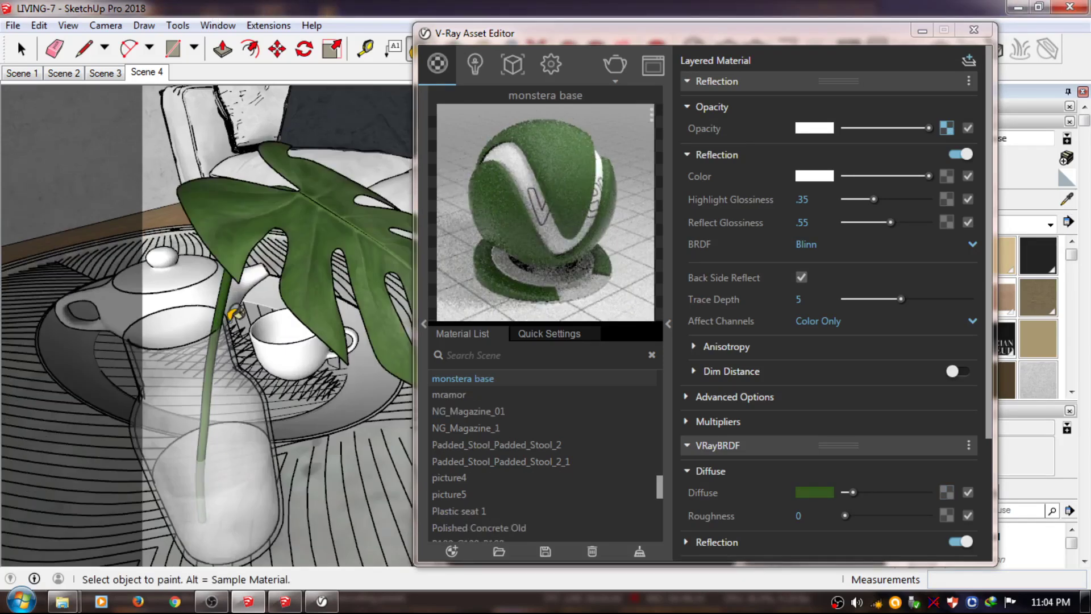
Add a reflection layer to the Translucent_Glass_Gray window glass and close the V-Ray editor
shift+middle_drag(234, 313, 984, 73)
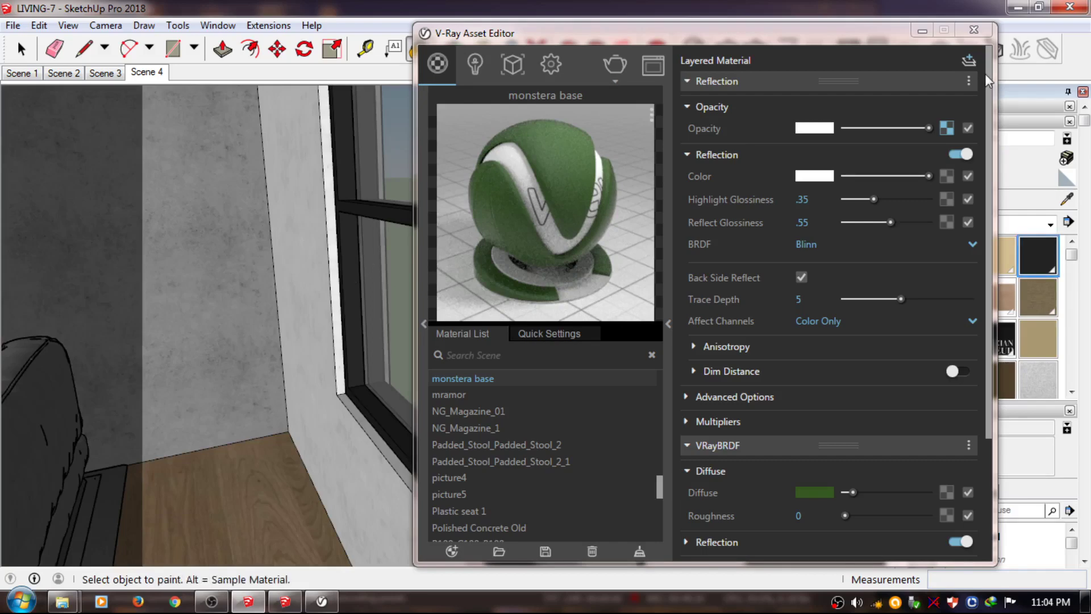
click(785, 224)
click(969, 59)
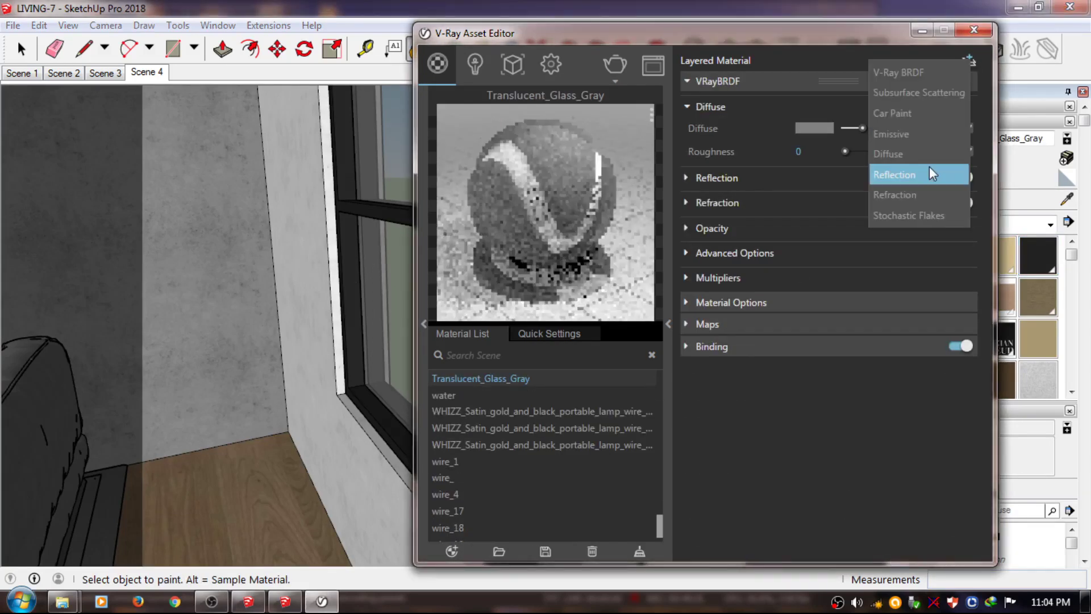
click(928, 167)
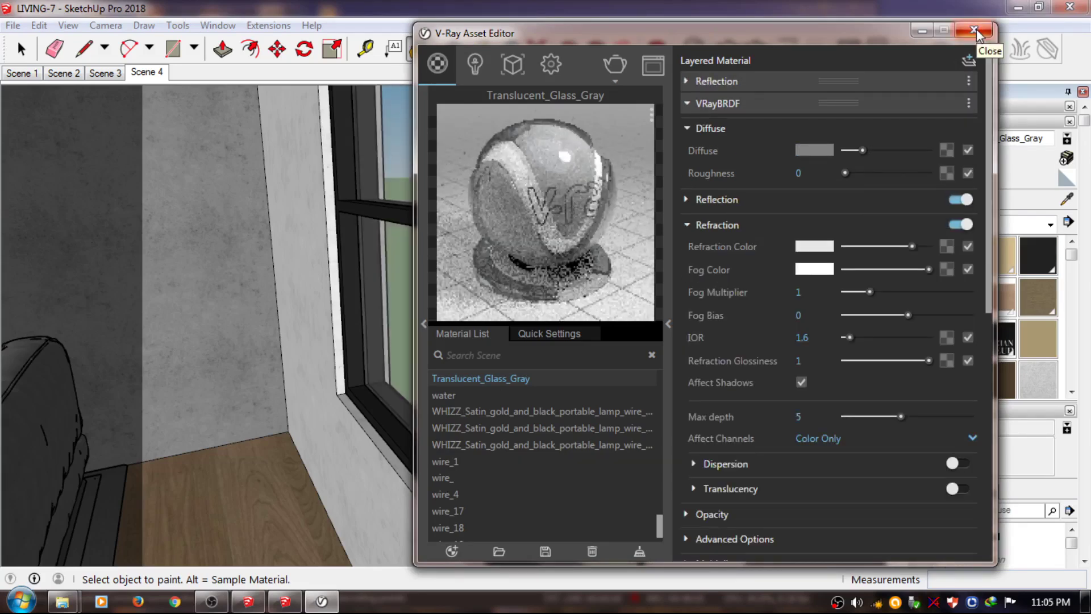
click(976, 34)
drag(366, 410, 210, 481)
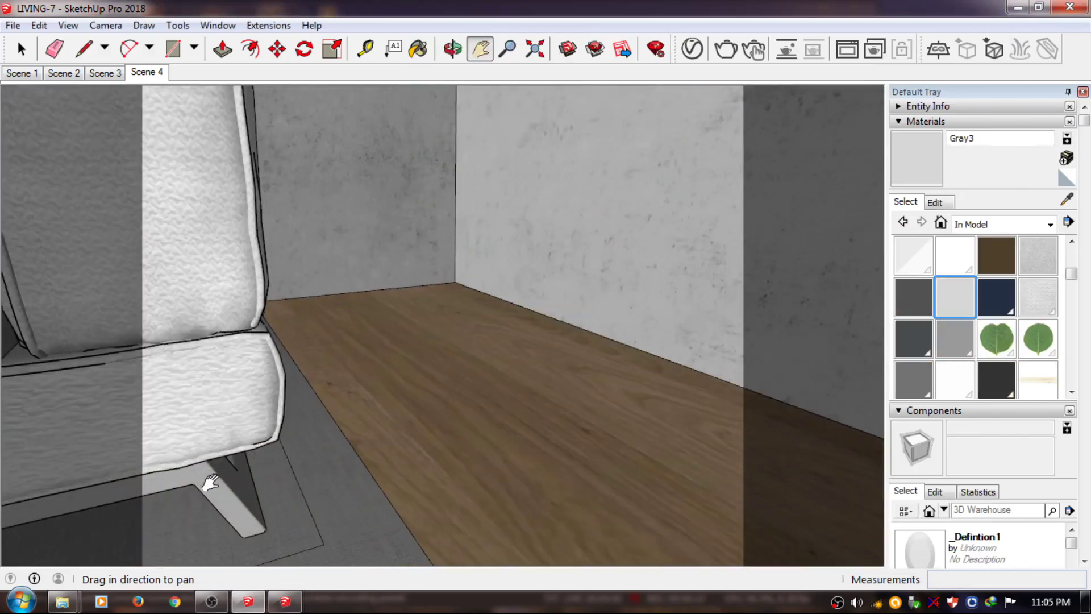
Inside the sofa component, give Gray3 a reflection layer with 0.8 highlight and reflect glossiness
key(space)
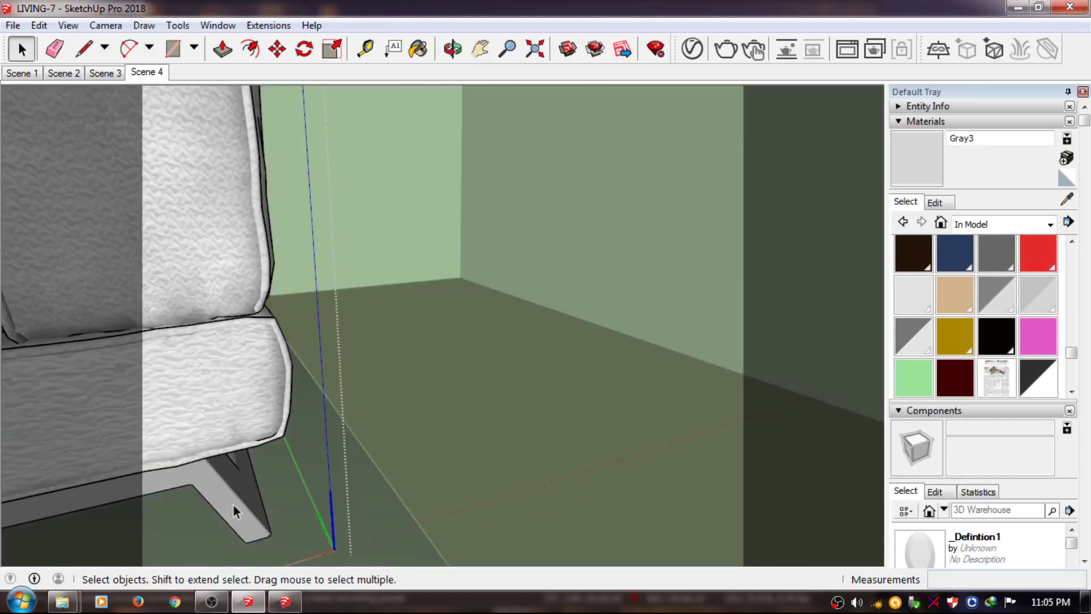
double_click(234, 506)
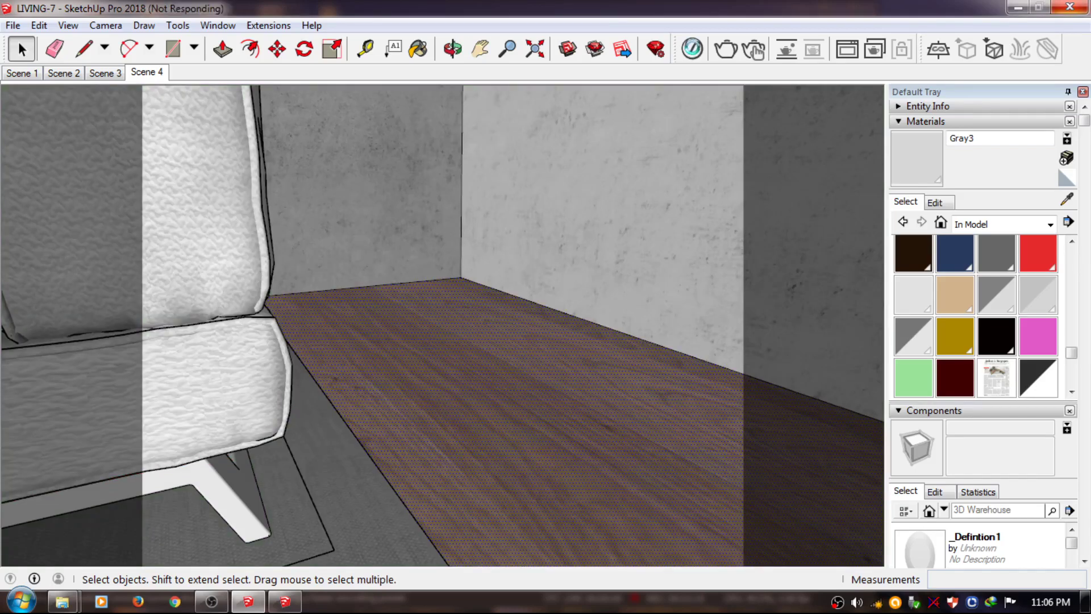
click(693, 50)
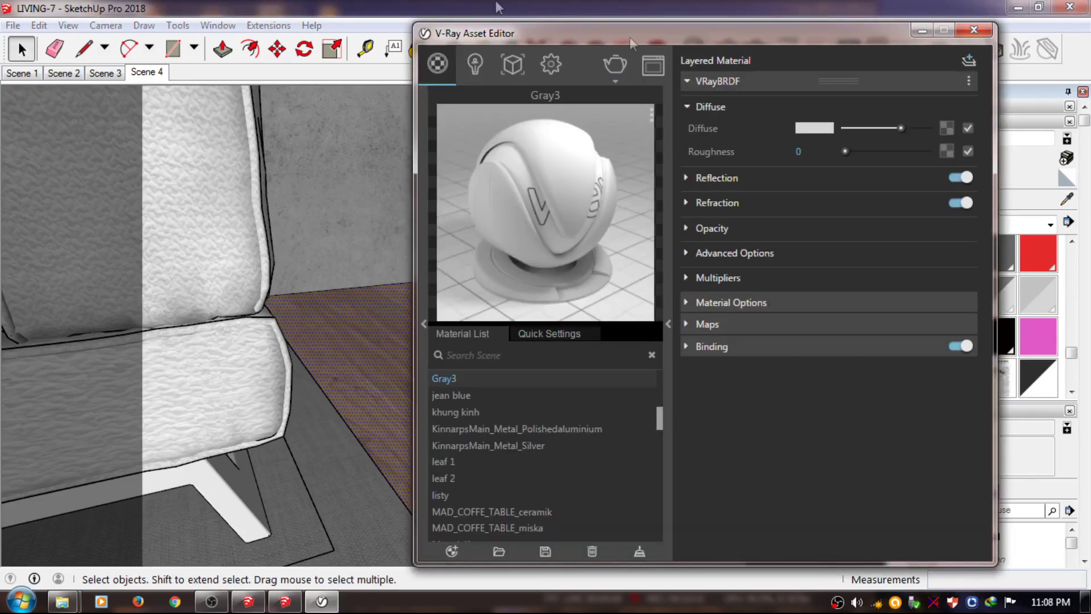
click(970, 60)
click(927, 175)
click(795, 199)
text(0.8)
key(Tab)
text(0.8)
Close the V-Ray editor and return to the Scene 4 living room view
click(973, 30)
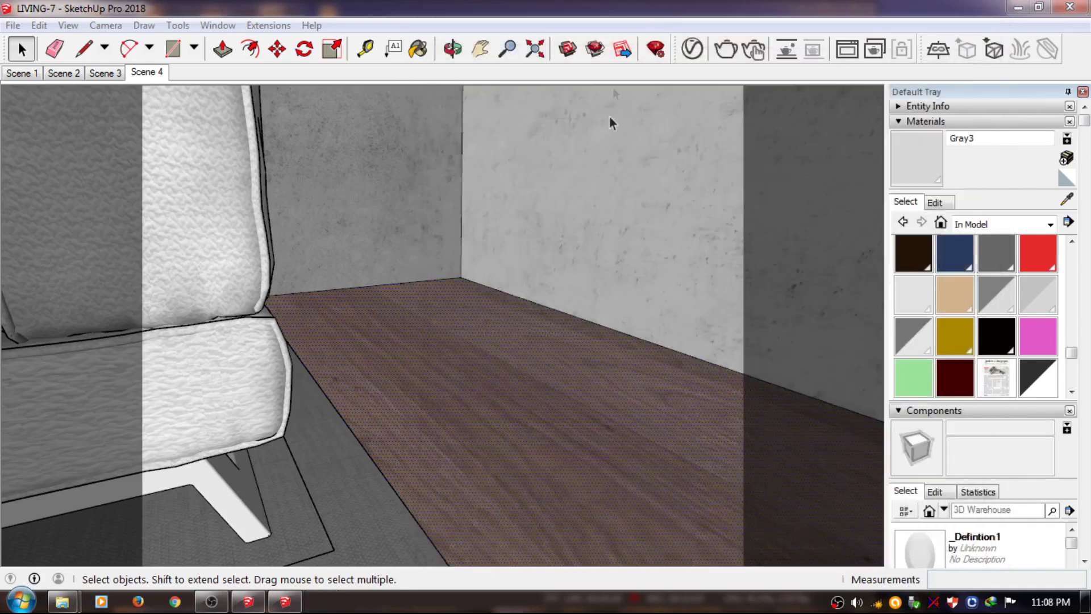
mouse_move(575, 154)
shift+middle_down()
mouse_move(429, 292)
mouse_move(135, 79)
shift+middle_up()
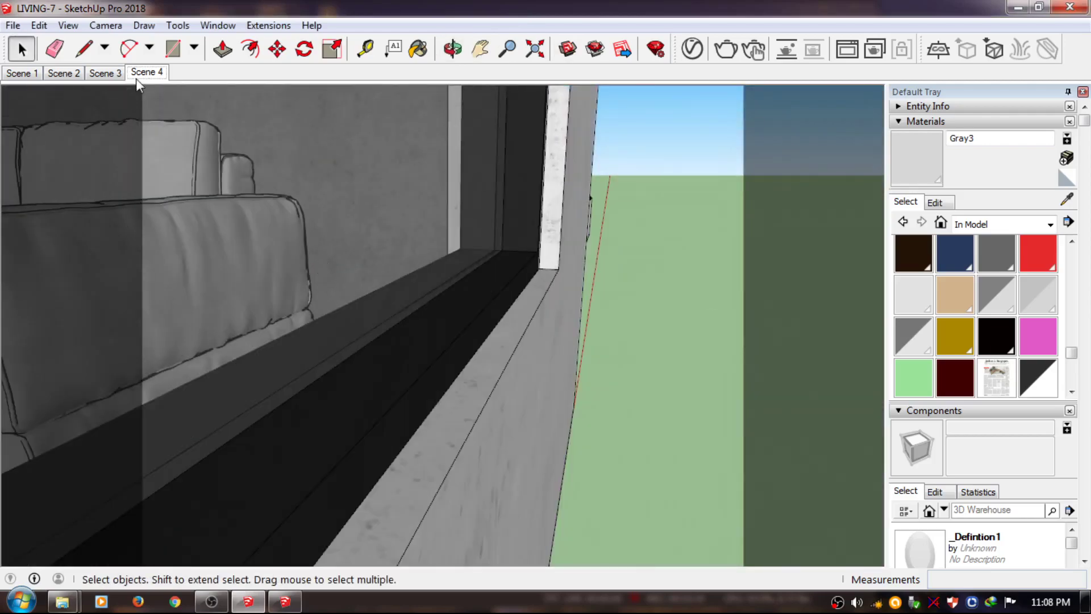
click(135, 78)
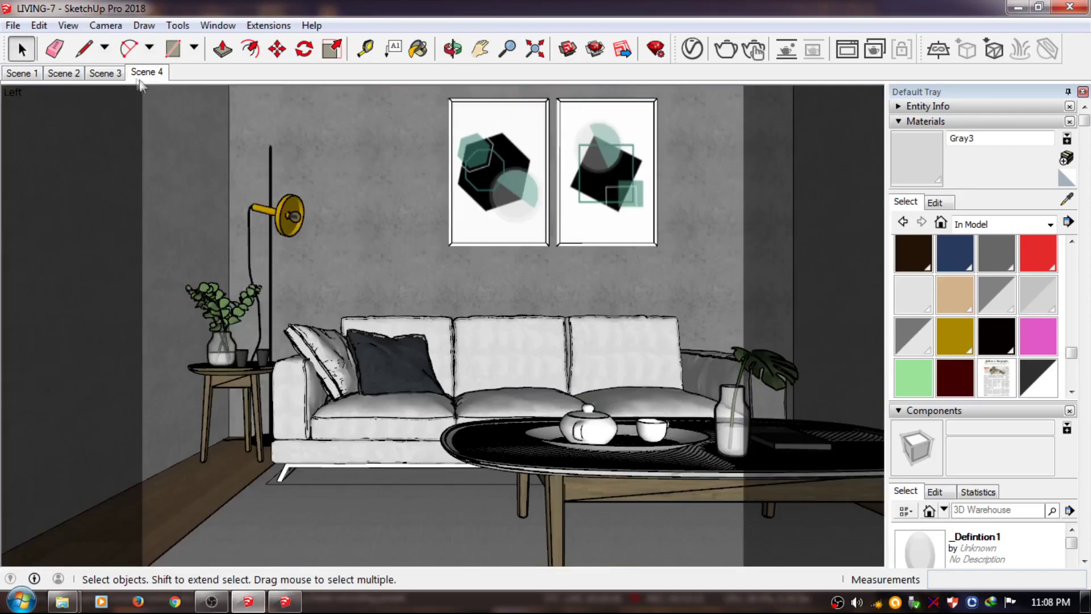
Sample the framed picture's material and add a Reflection layer to it in the V-Ray Asset Editor
scroll(550, 245, up, 3)
key(b)
click(547, 246)
click(692, 49)
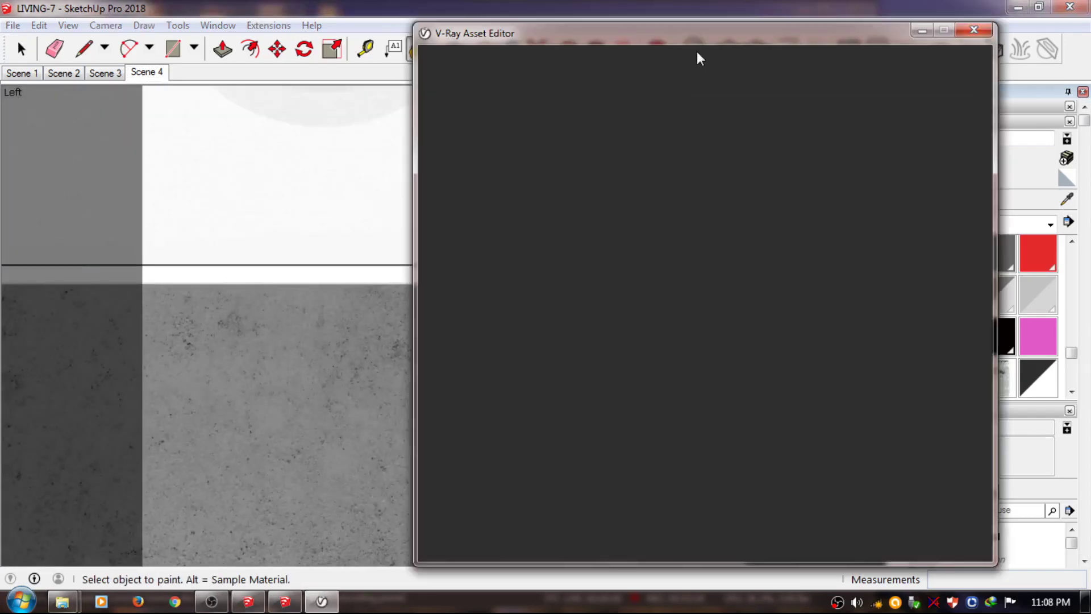
click(968, 60)
click(913, 179)
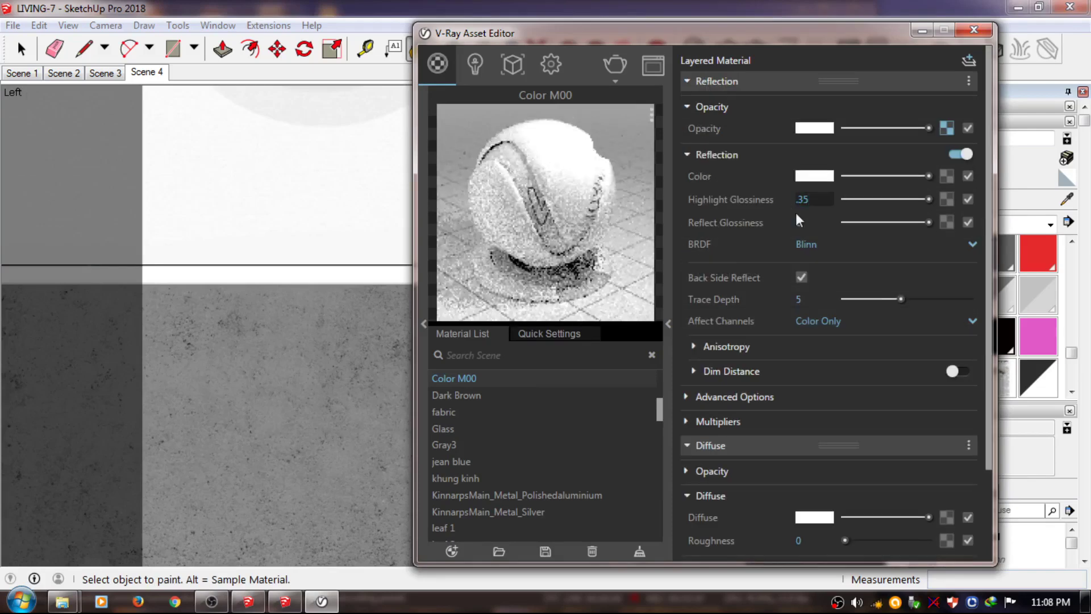
Add a Reflection layer to picture4 with Highlight Glossiness .55 and Reflect Glossiness .75
click(968, 59)
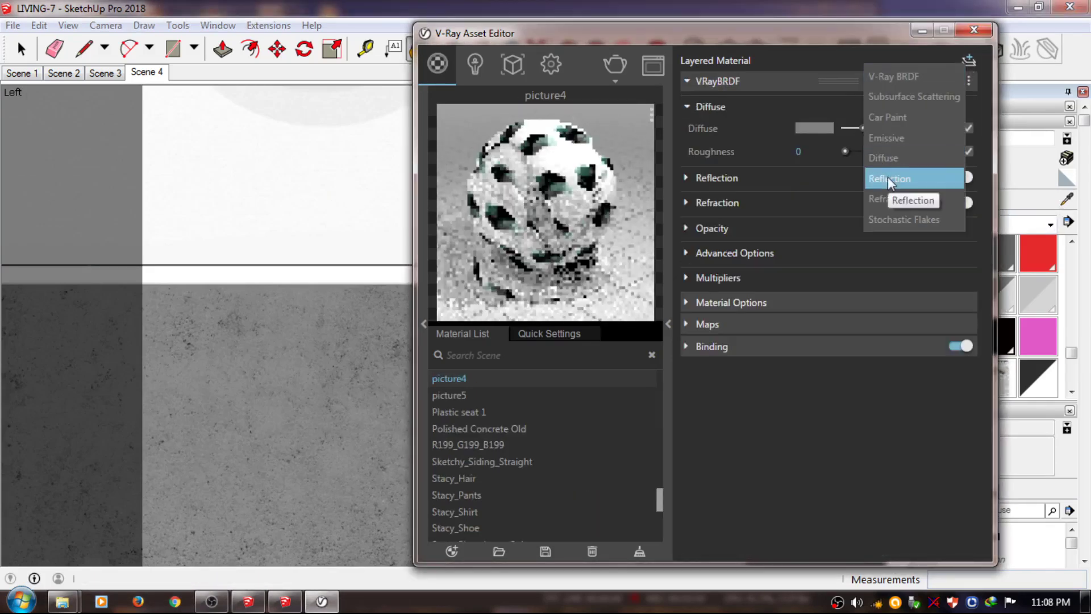
click(887, 177)
double_click(801, 199)
text(.55)
key(Tab)
text(.75)
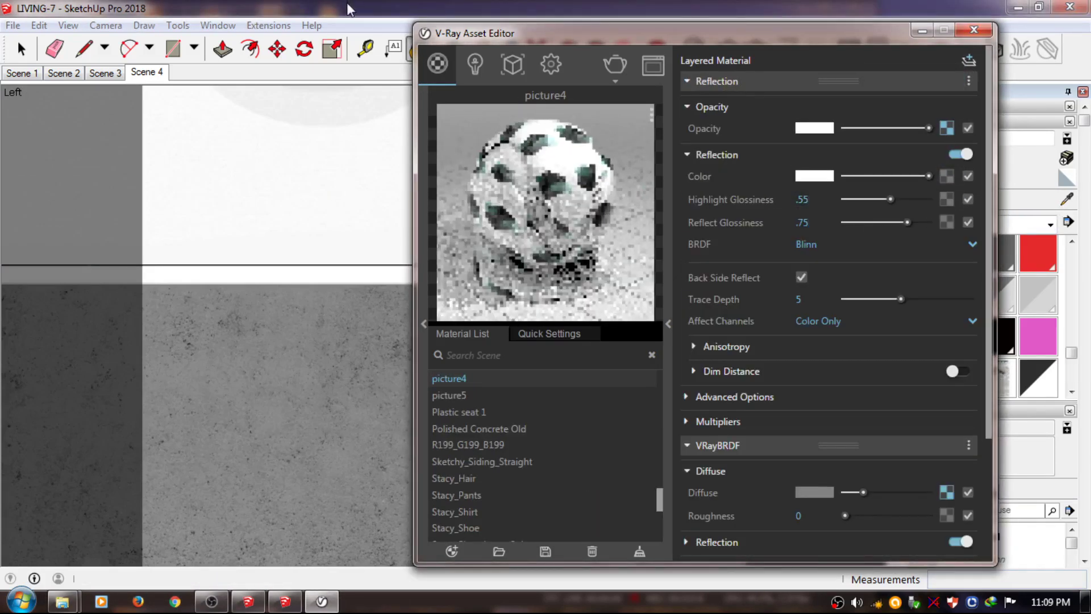
Add a Reflection layer to picture5 with glossiness values .55 and .75
click(449, 395)
click(969, 59)
click(901, 166)
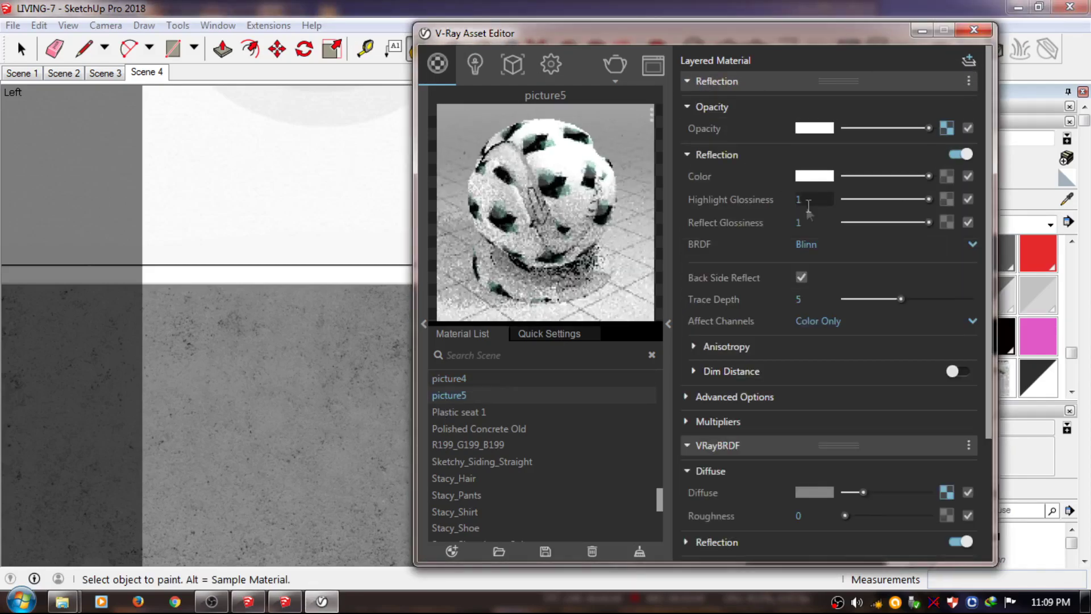
double_click(791, 200)
text(.55)
double_click(793, 222)
text(.75)
Close the V-Ray Asset Editor and return to the Scene 4 sofa-wall view
click(973, 29)
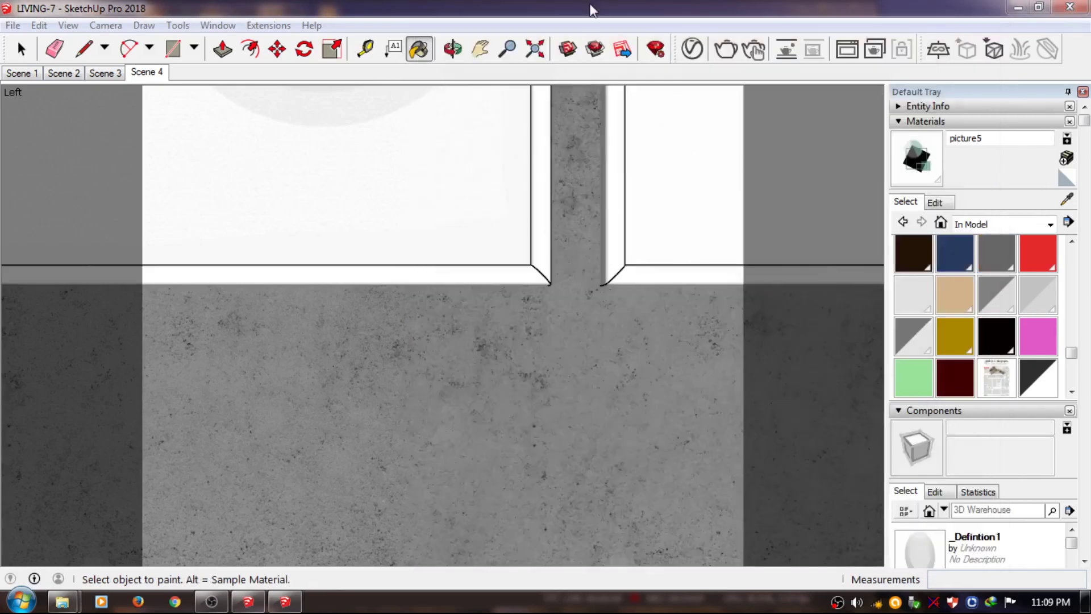
key(space)
click(146, 73)
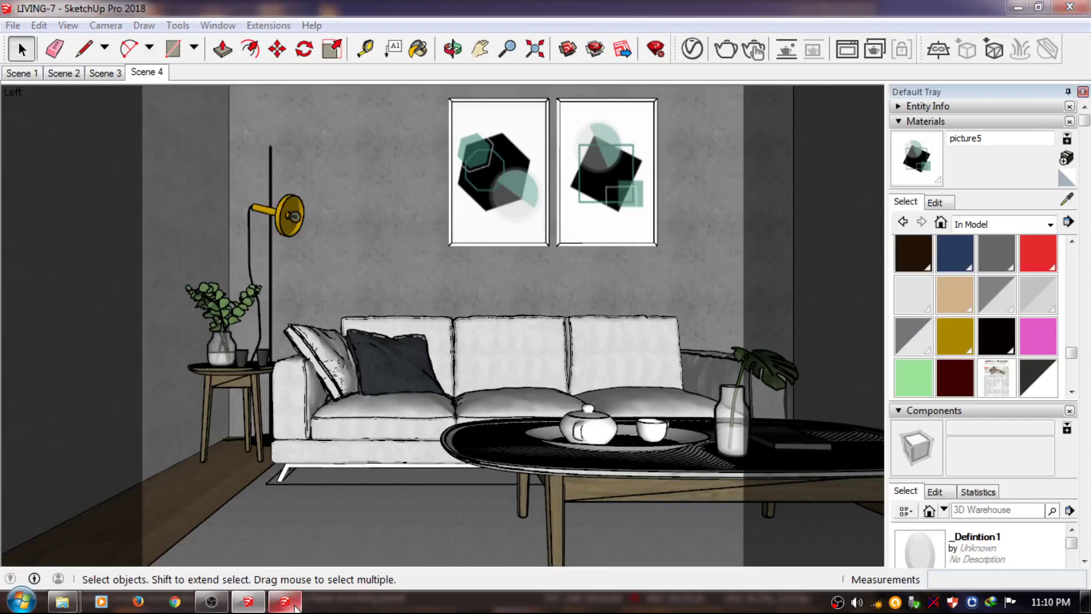
Switch to the picture-frames SketchUp window and close it, declining to save
click(284, 601)
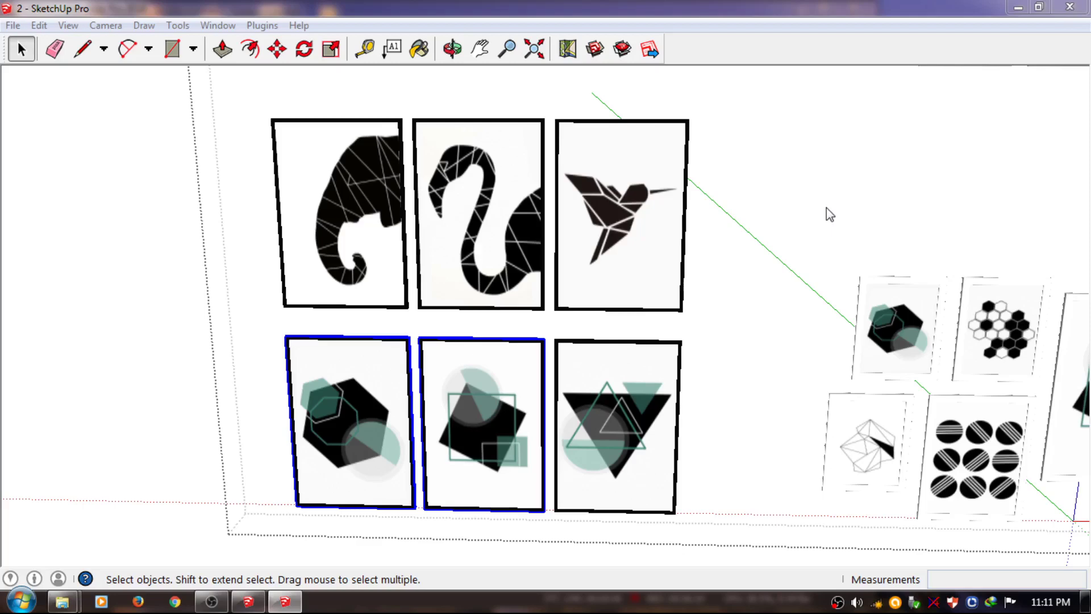
key(n)
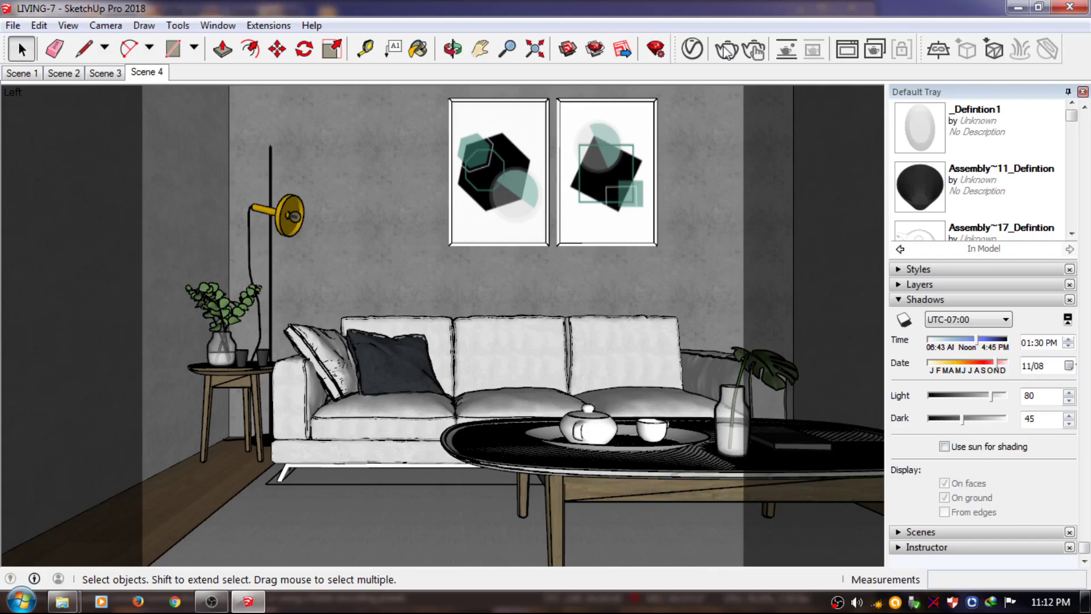
Run a test V-Ray render with the corrections panel shown, stop it, and close the frame buffer
click(727, 51)
click(290, 528)
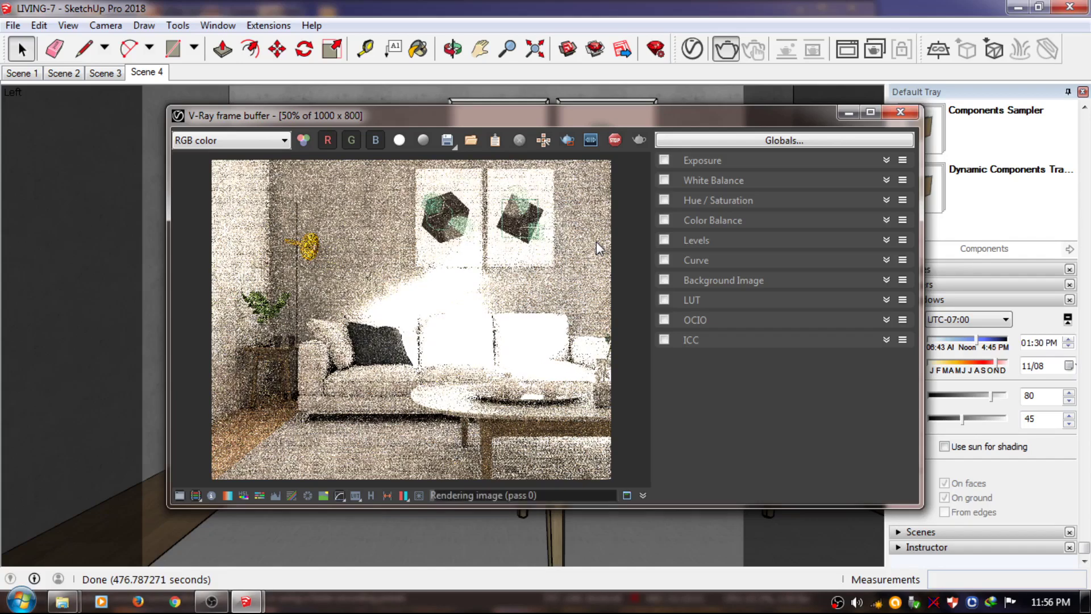
click(615, 139)
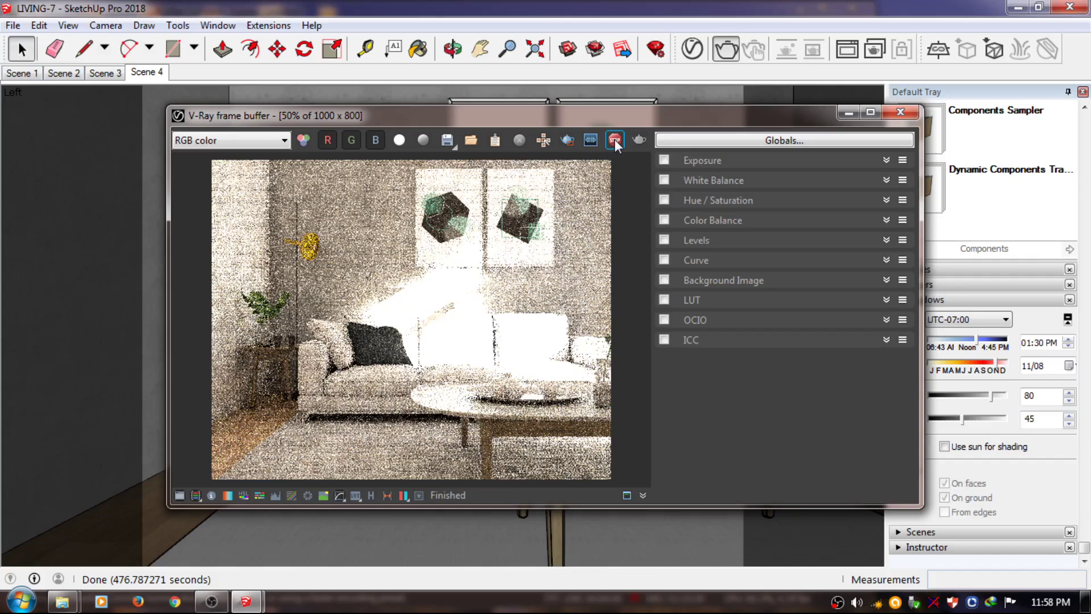
click(897, 113)
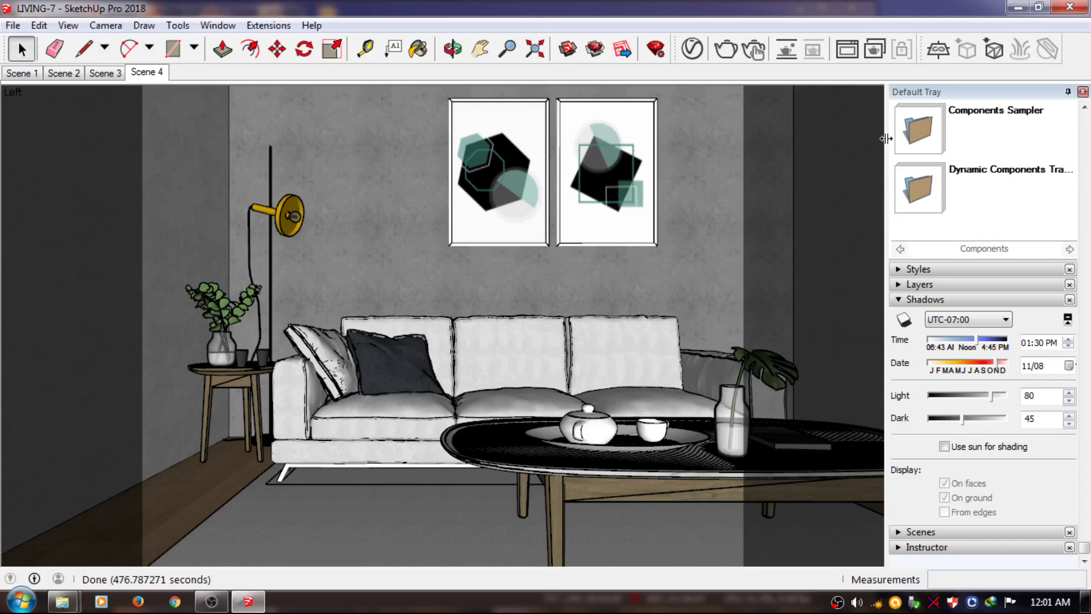
Set GI primary rays to Irradiance map with AO on, rates -6/-3 and Interpolation 20
click(693, 49)
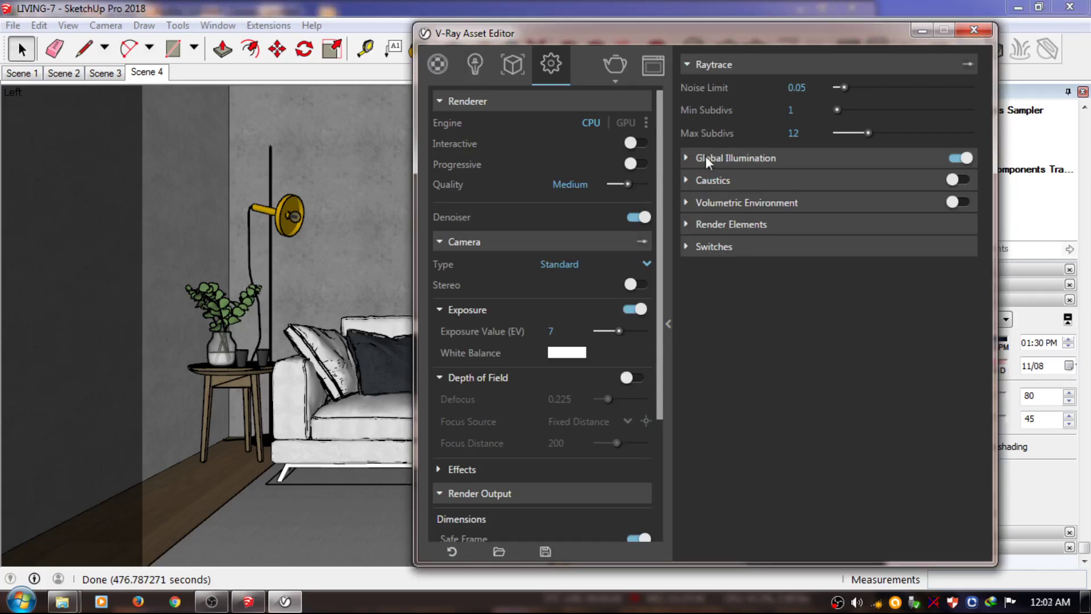
click(690, 160)
click(710, 370)
click(959, 345)
click(818, 180)
click(818, 209)
text(-6)
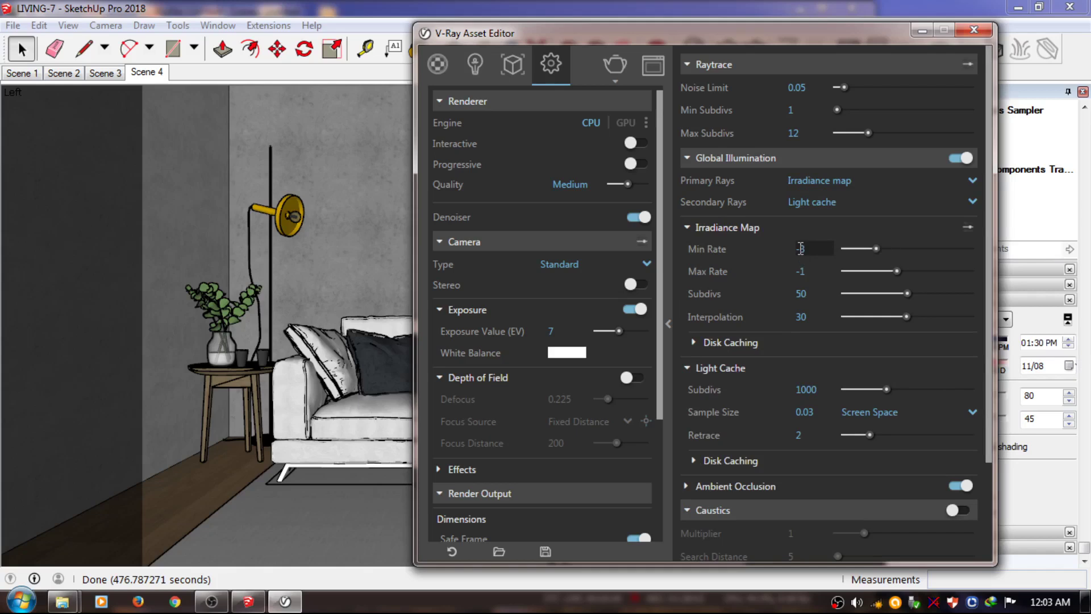
click(809, 271)
text(-3)
click(801, 316)
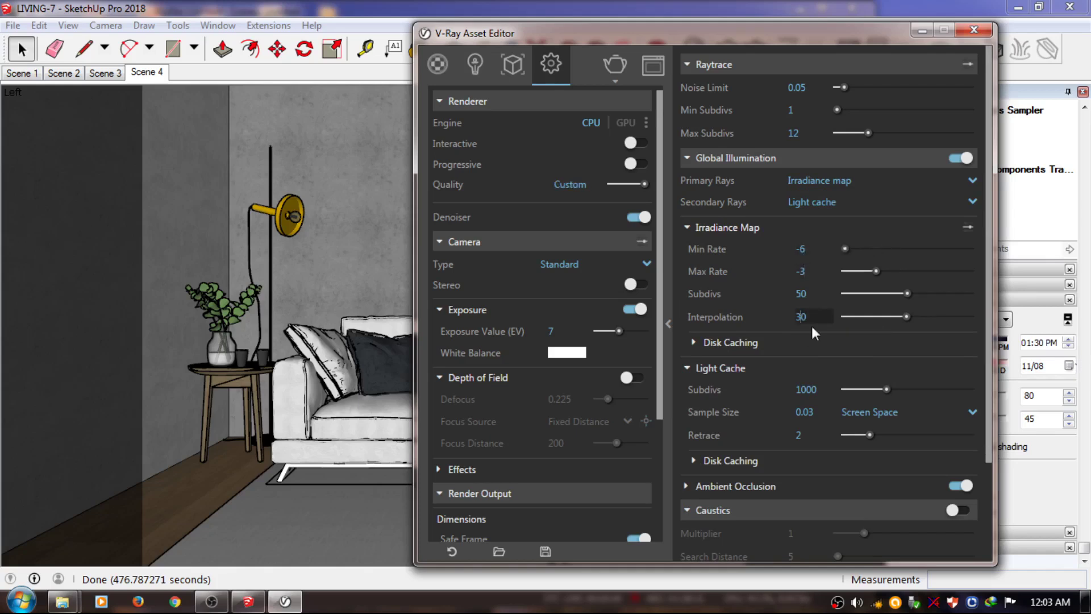
text(20)
Set the Light Cache Sample Size to 0.02 and Retrace to 1
click(810, 411)
text(0.01)
key(BackSpace)
text(2)
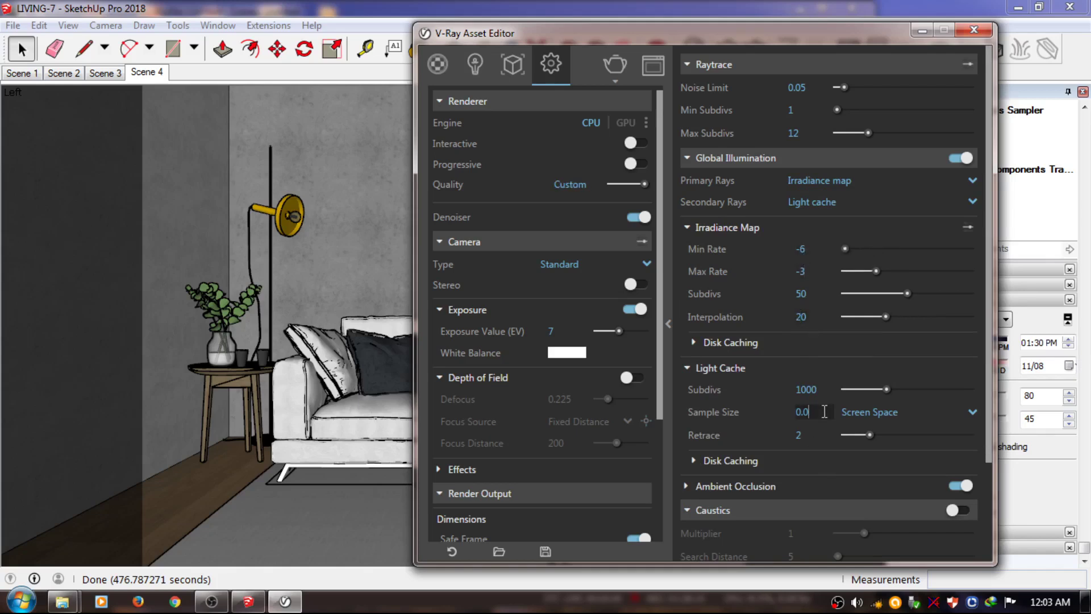
click(799, 435)
text(1)
Set Noise Limit to 0.0001, Min Subdivs 2 and Max Subdivs 8
click(808, 88)
key(BackSpace)
text(001)
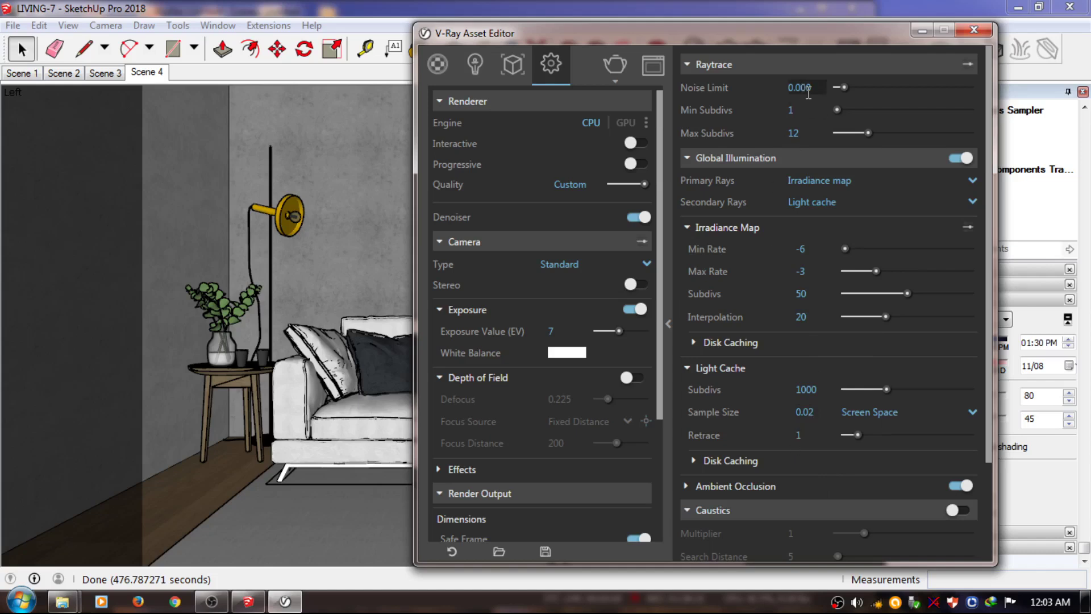
click(806, 110)
text(2)
click(793, 132)
text(8)
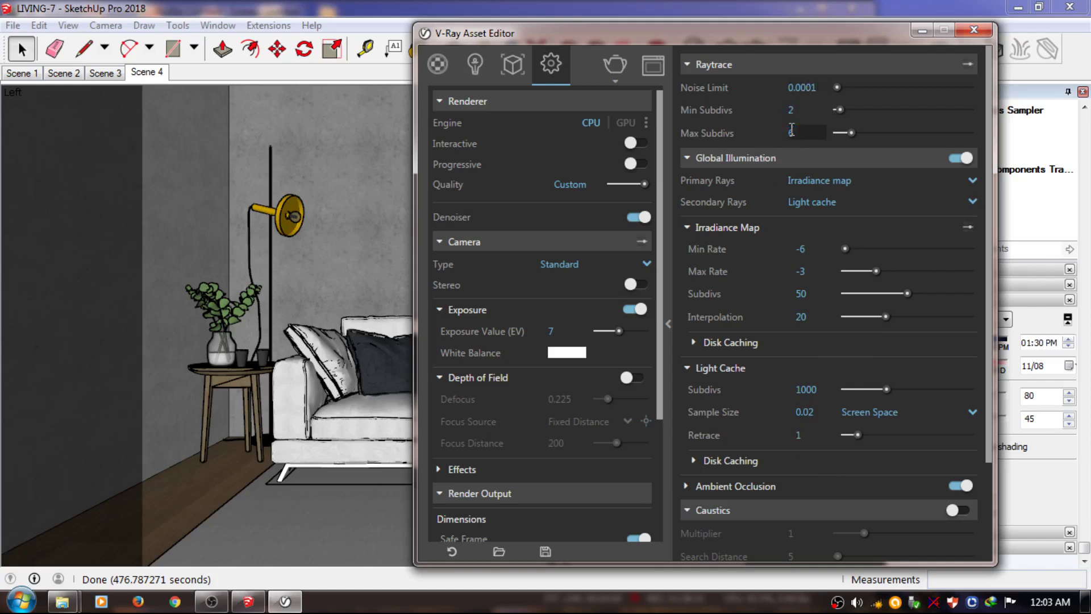
Set the SunLight Size Multiplier to 20 and close the V-Ray settings editor
click(475, 63)
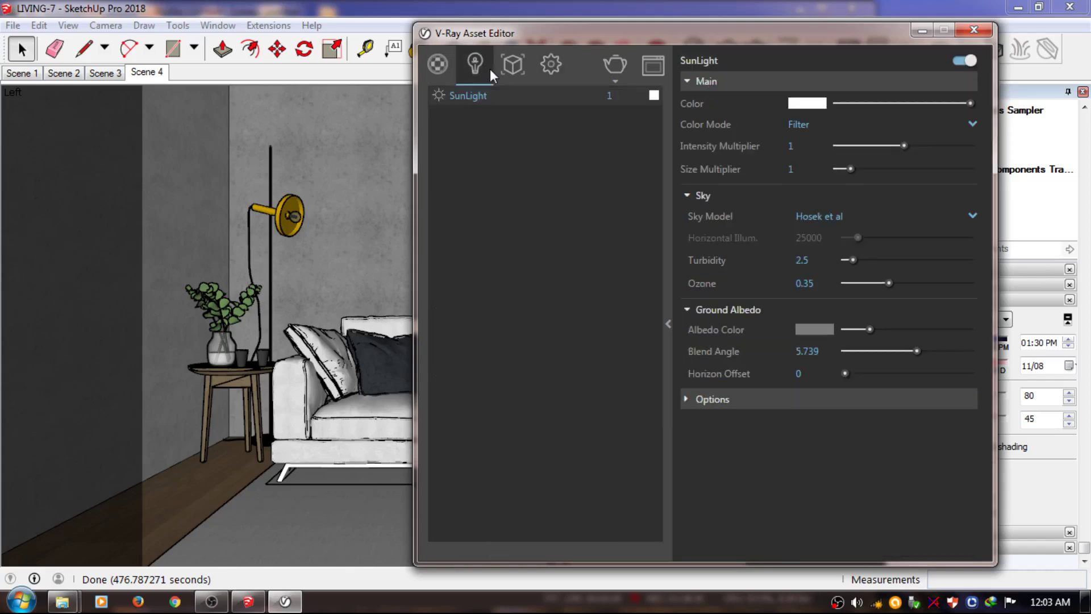
click(794, 170)
text(20)
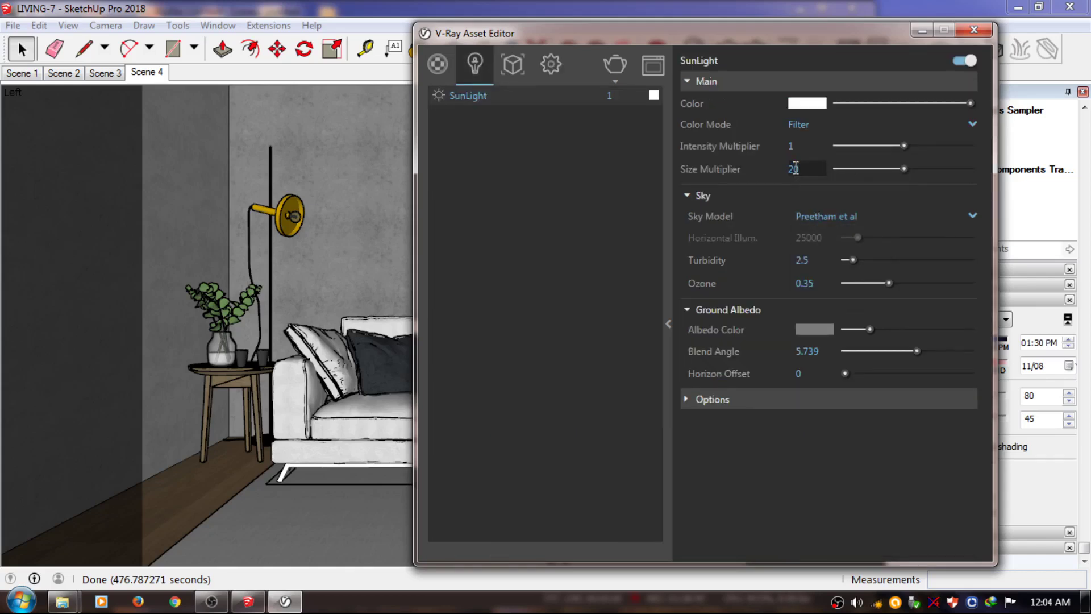
click(807, 351)
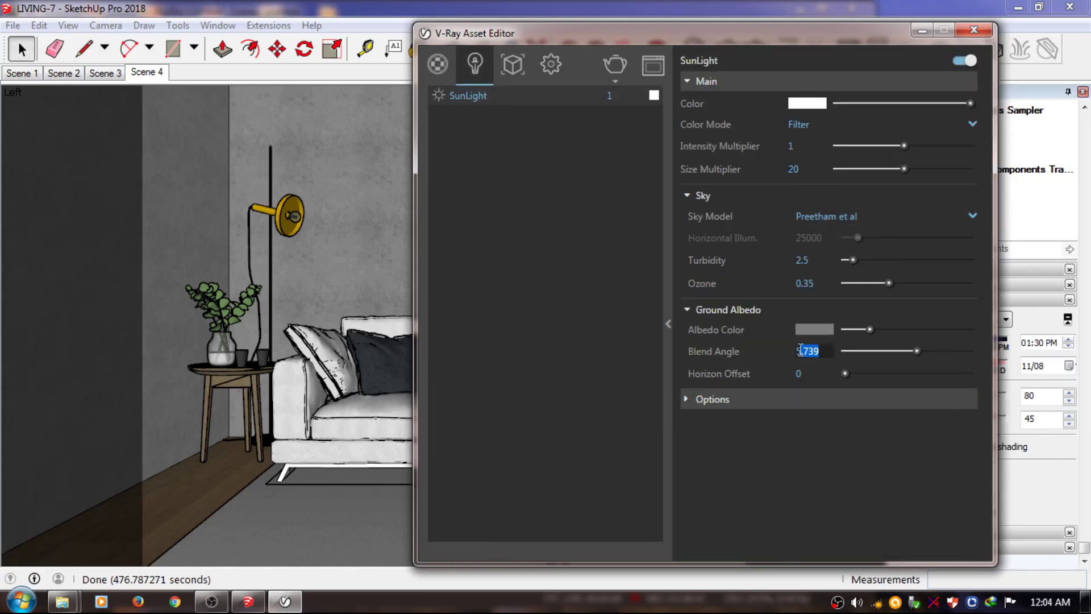
click(836, 437)
click(559, 71)
click(974, 33)
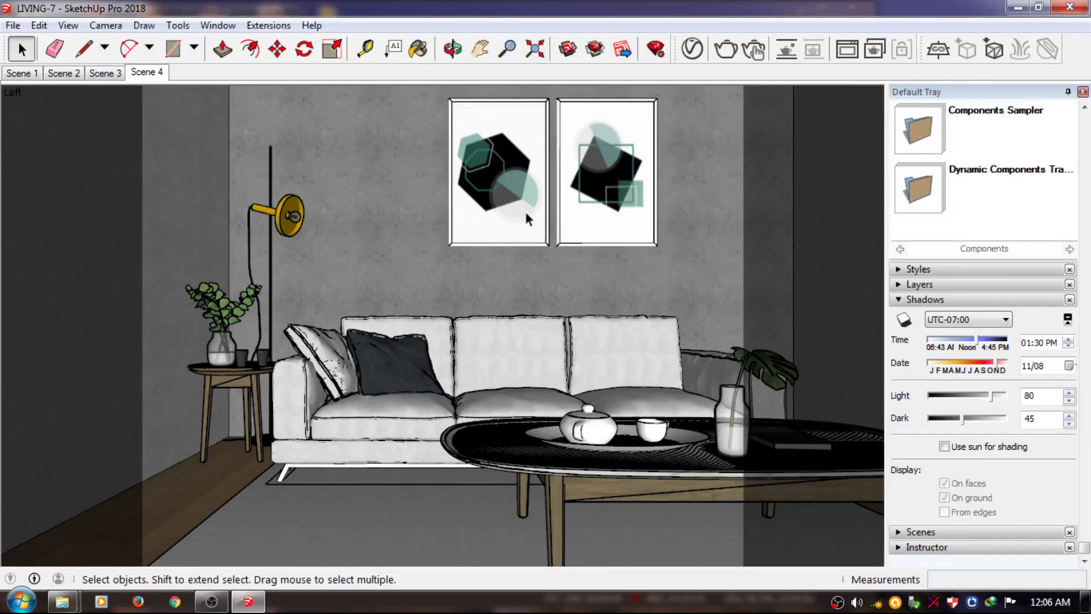
Open the V-Ray frame buffer and start a fresh render of the sofa wall
click(729, 52)
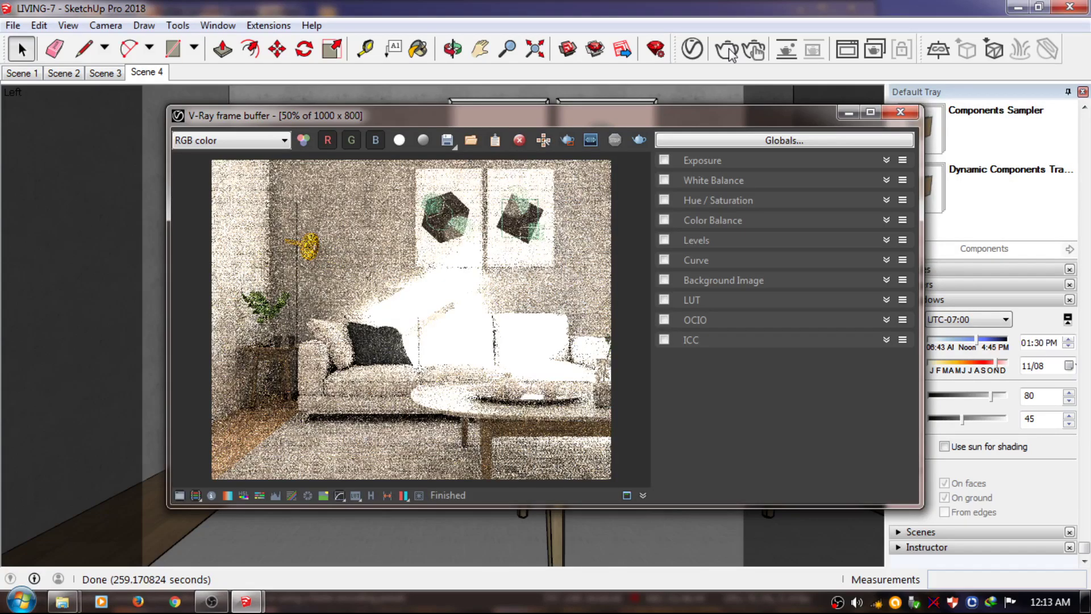
click(729, 53)
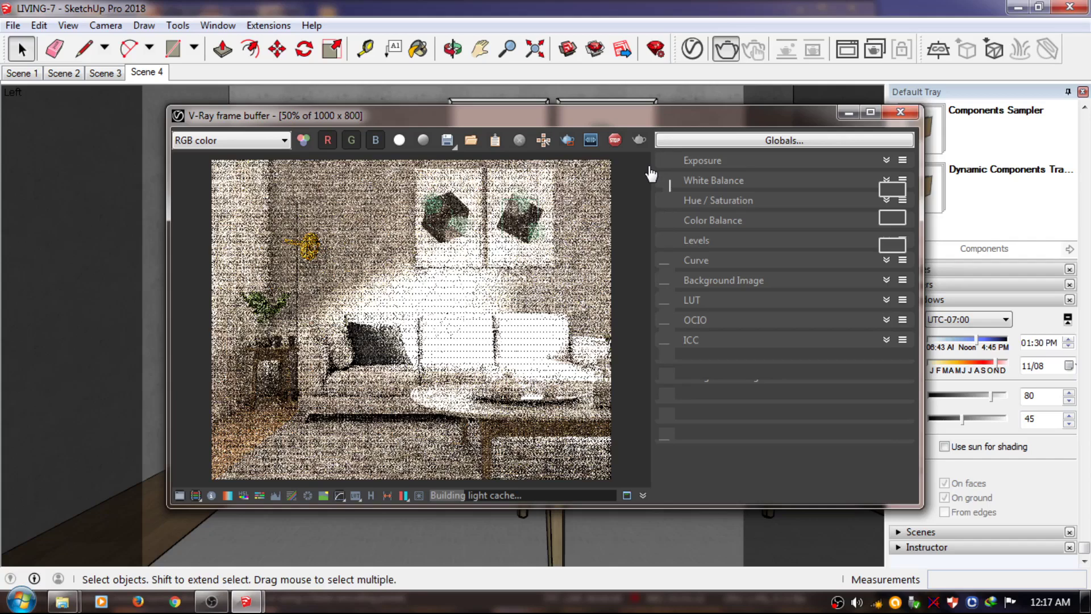
Tick Exposure in the frame buffer corrections and set Highlight Burn 0.01, Contrast -0.15
click(664, 160)
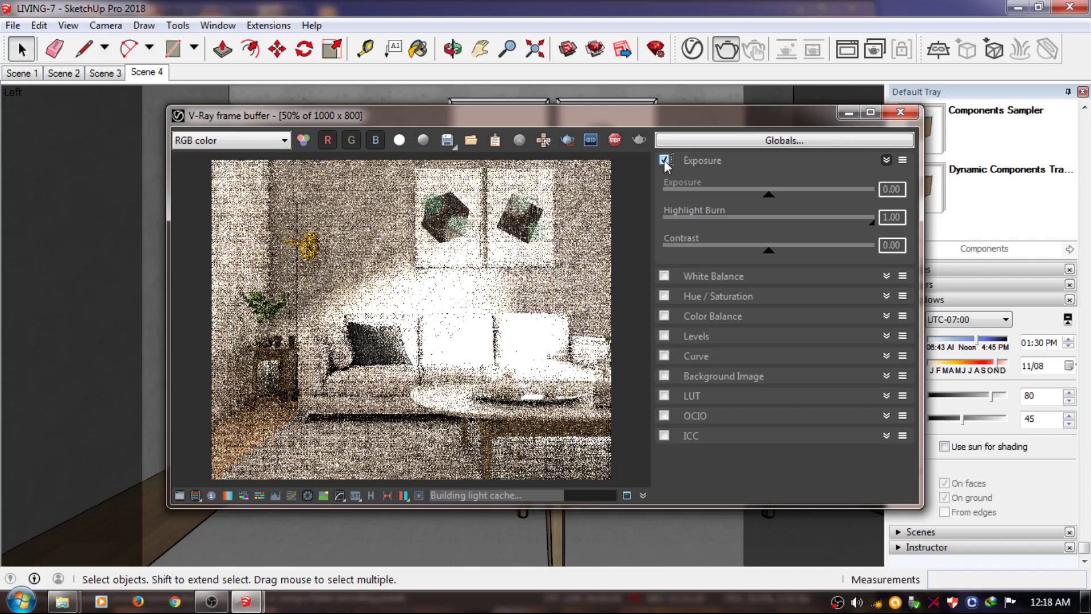
double_click(885, 216)
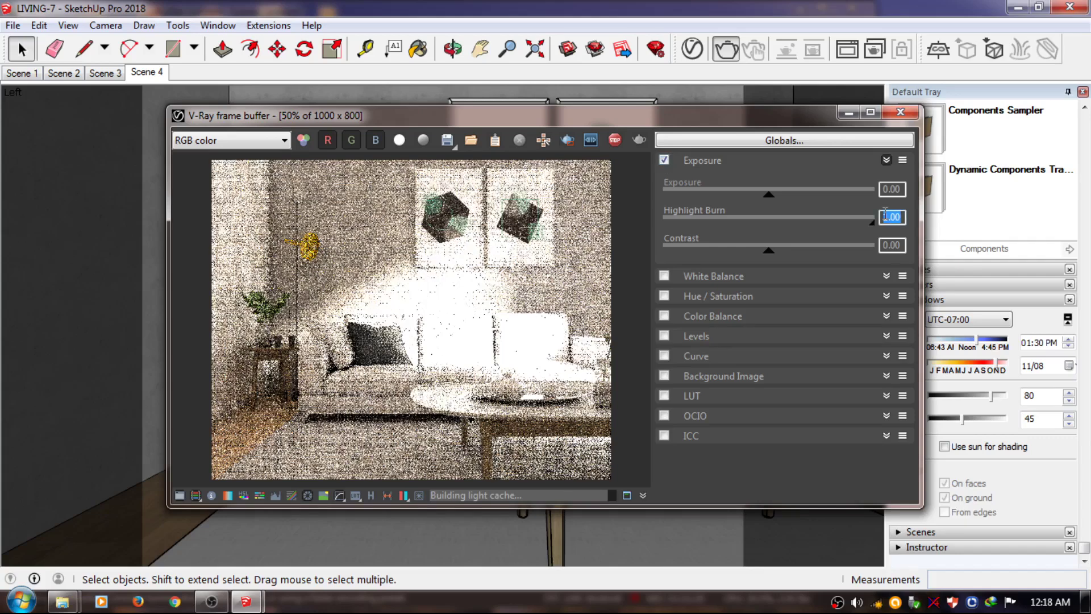
text(0.01)
key(Tab)
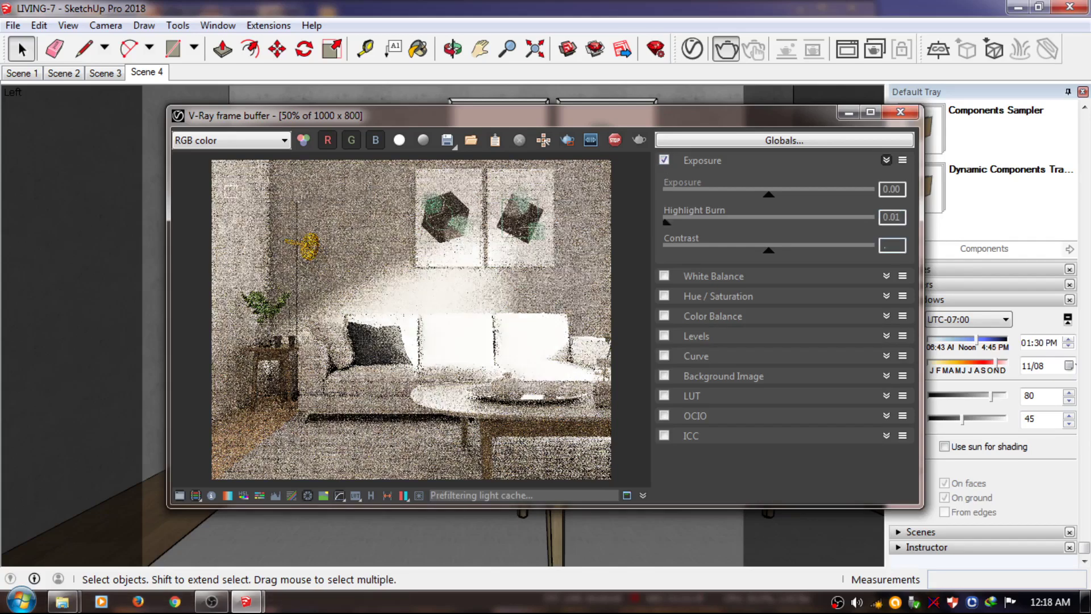
text(-0.15)
key(Return)
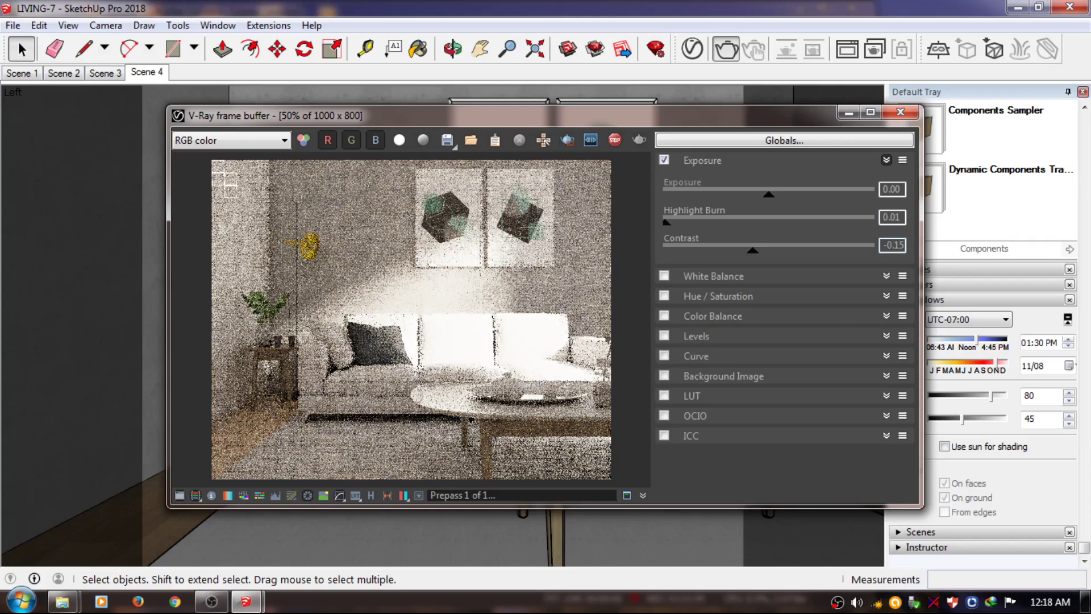